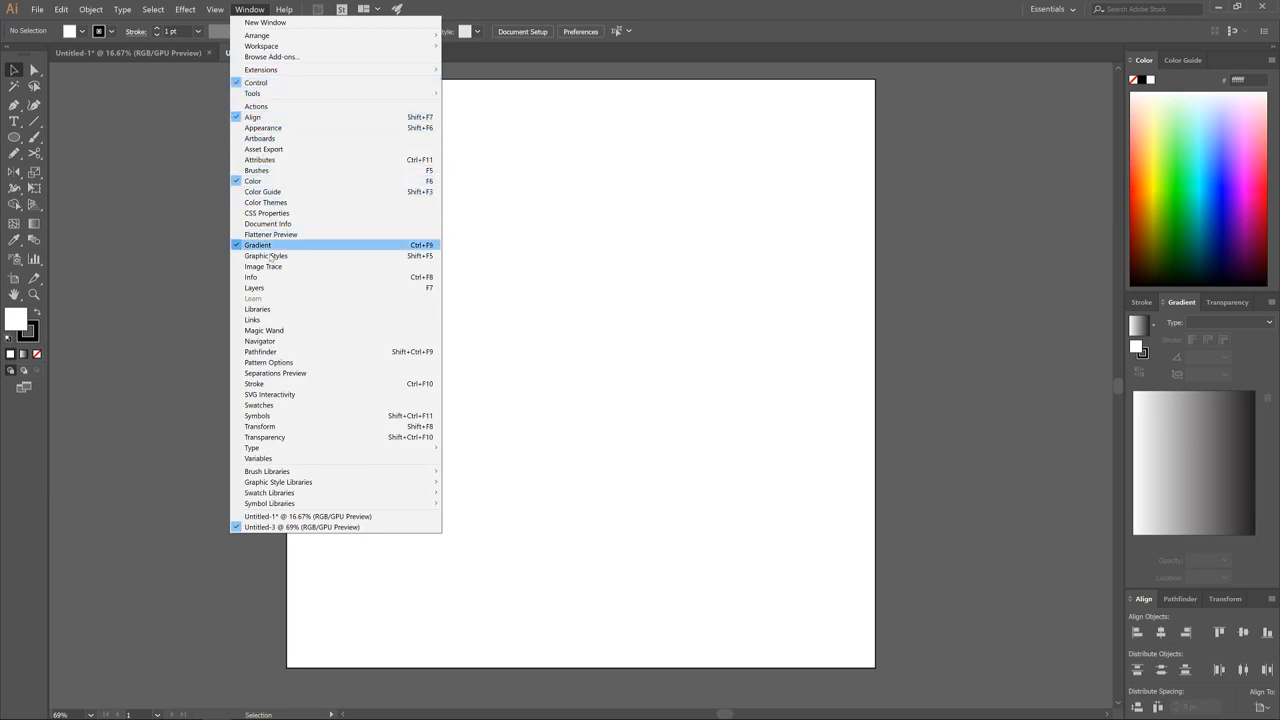
Step: Make sure objects are set to align to the artboard
click(257, 9)
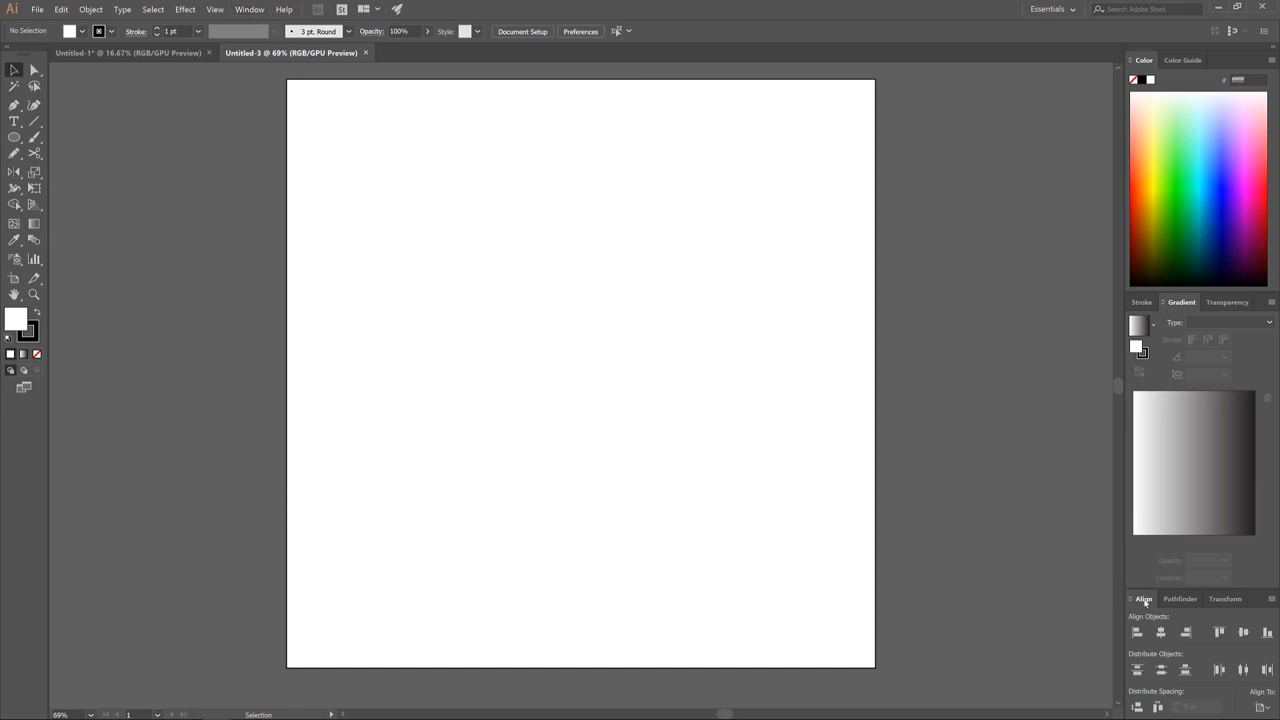
click(1261, 705)
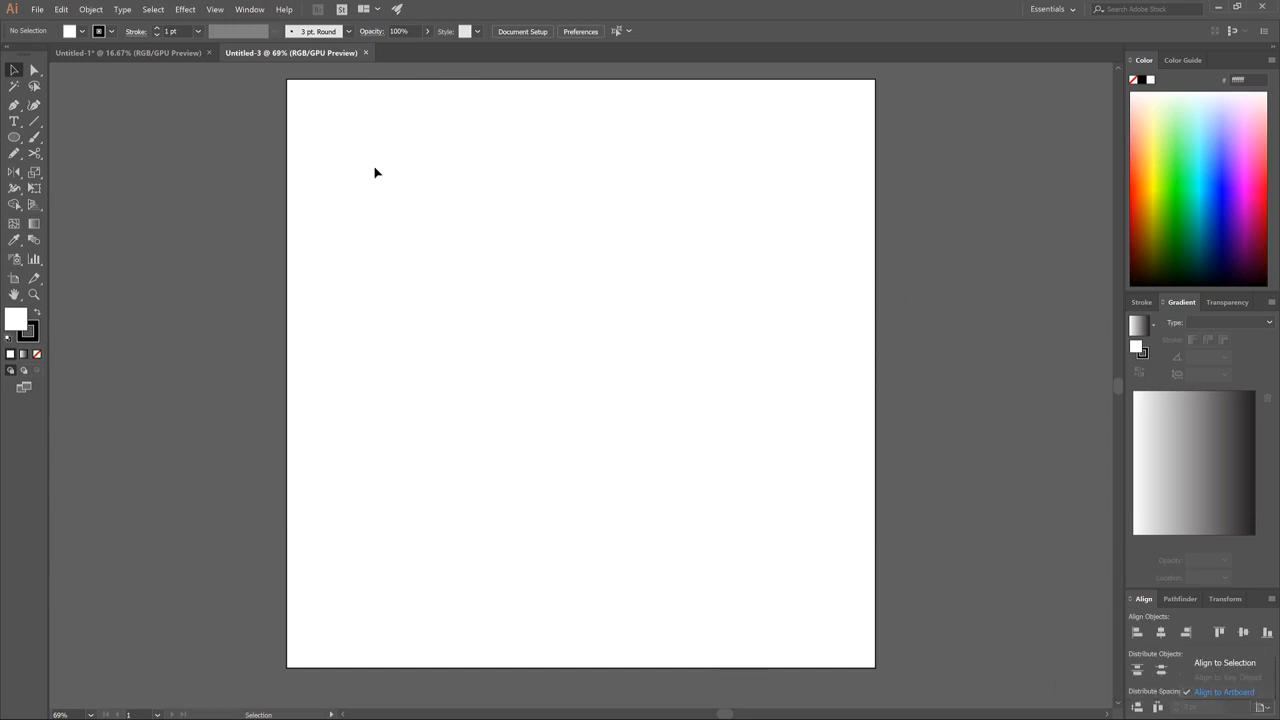
Step: Draw a circle about 522 px in diameter slightly above the middle of the artboard with the Ellipse tool
click(14, 138)
drag(14, 138, 70, 134)
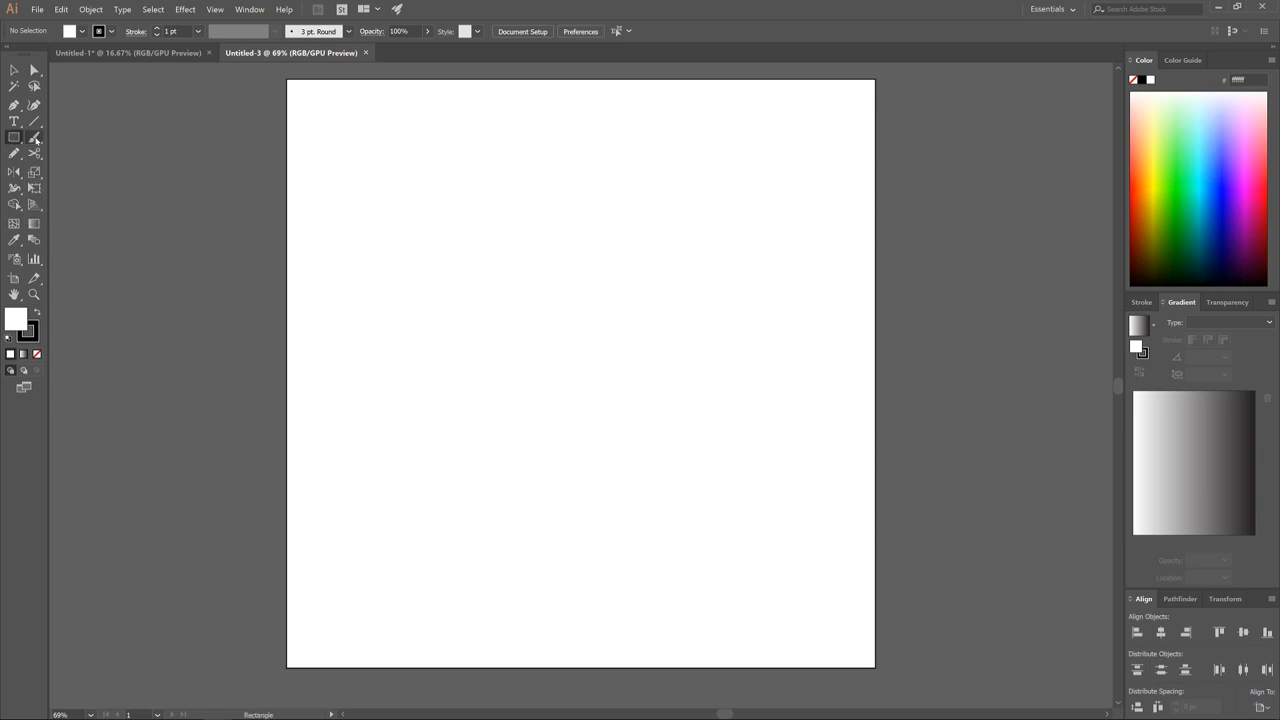
click(15, 138)
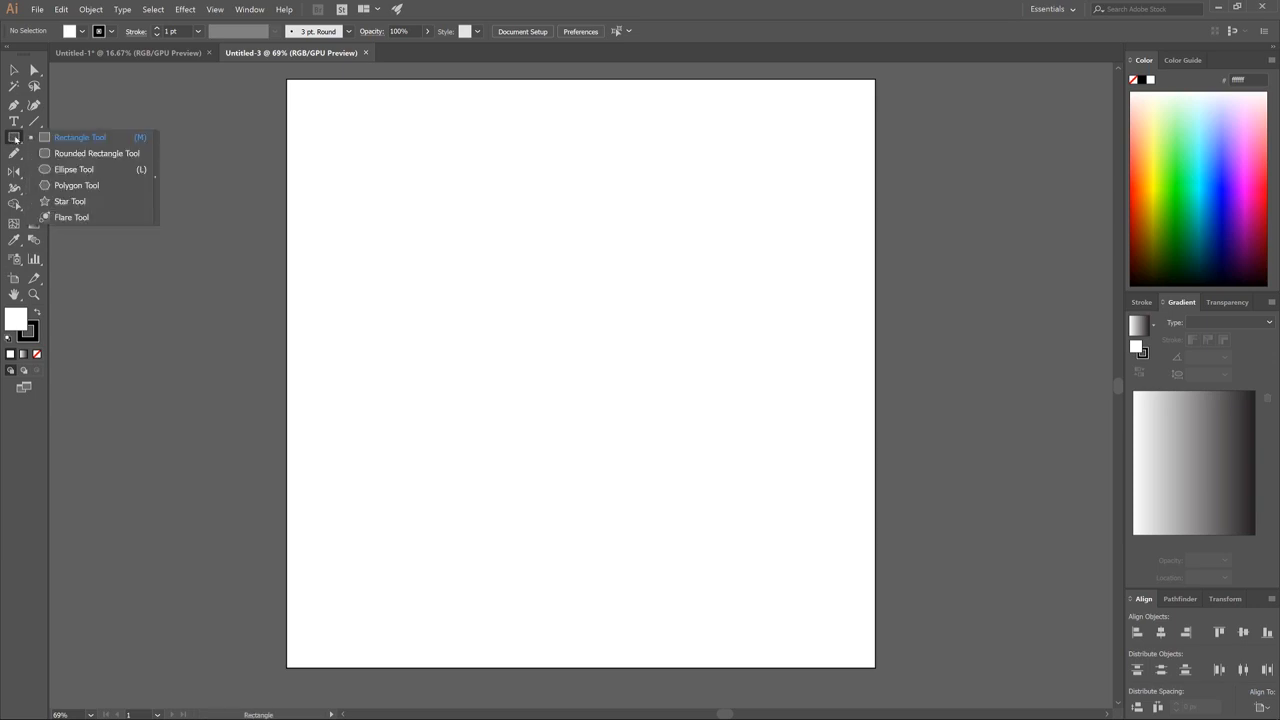
click(61, 170)
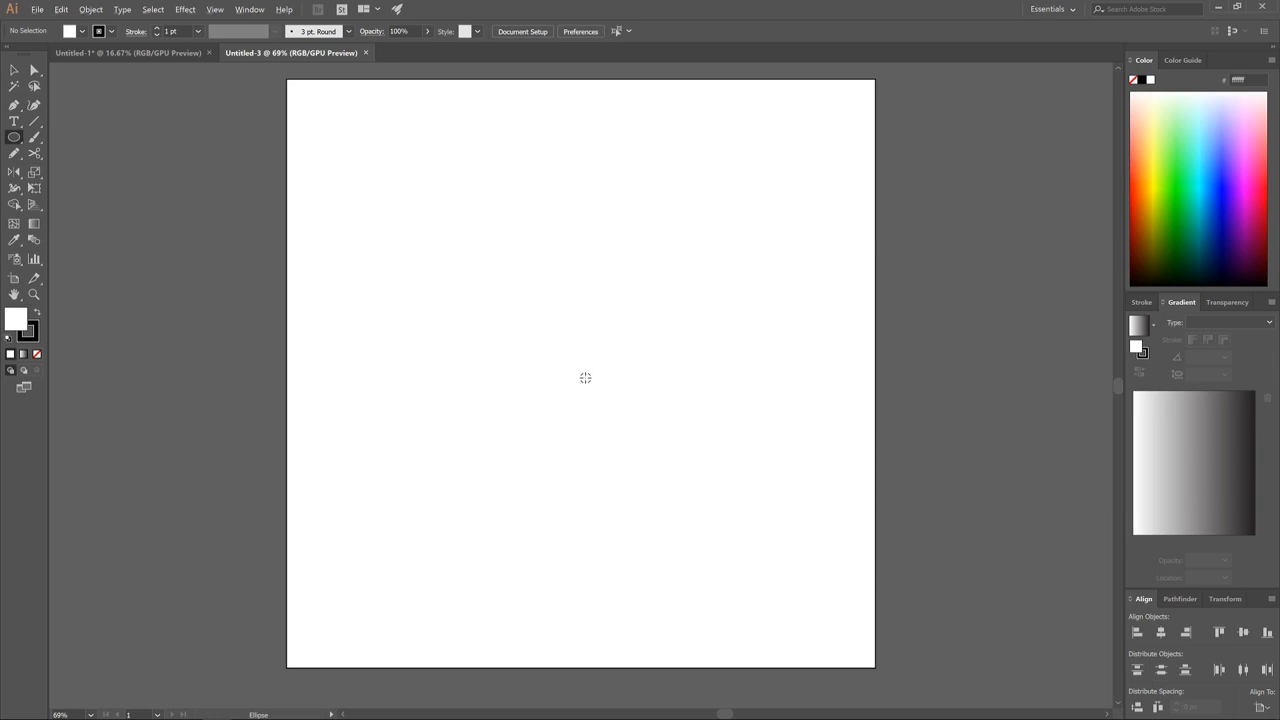
drag(566, 330, 687, 448)
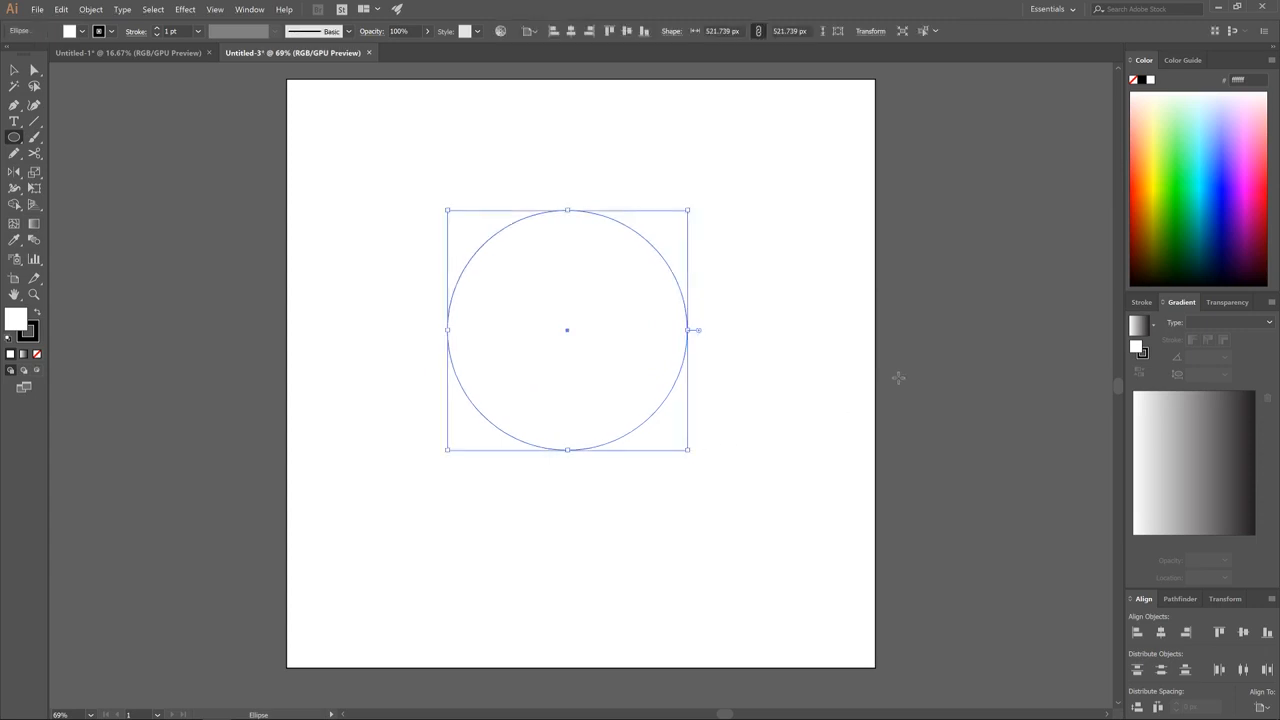
Step: Remove the circle's stroke and give it a black fill at 51% opacity
click(112, 32)
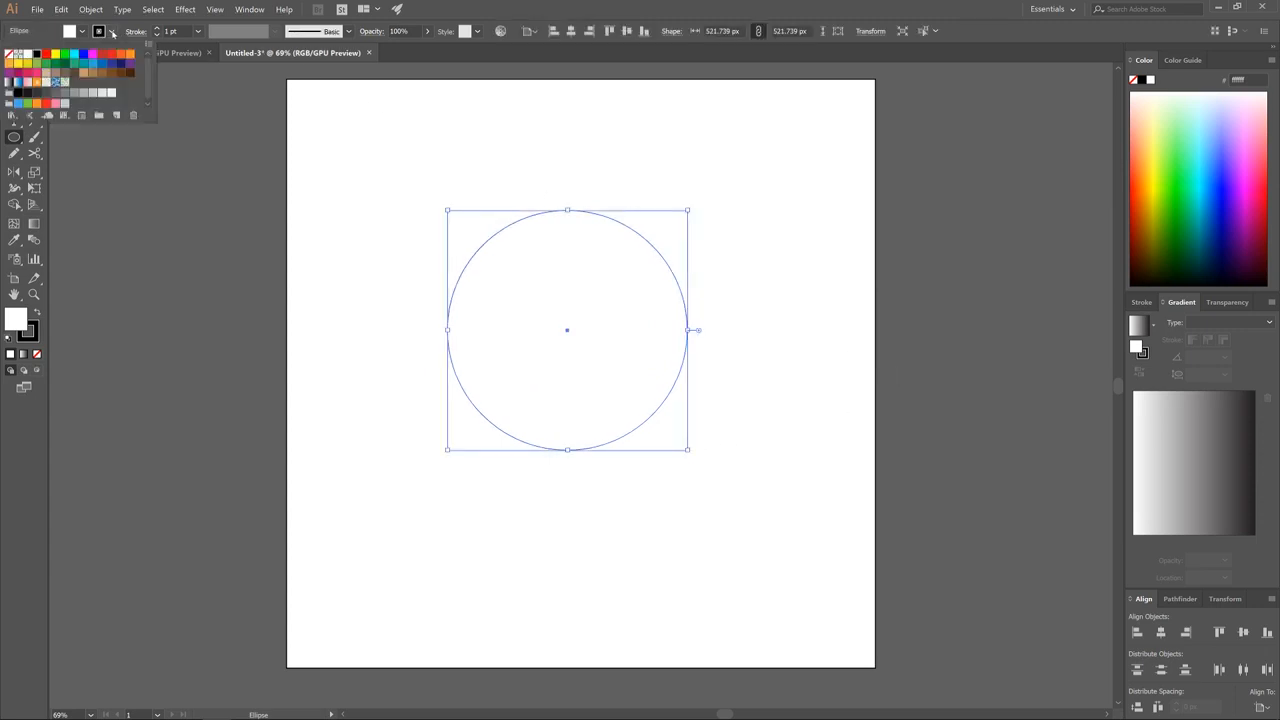
click(9, 56)
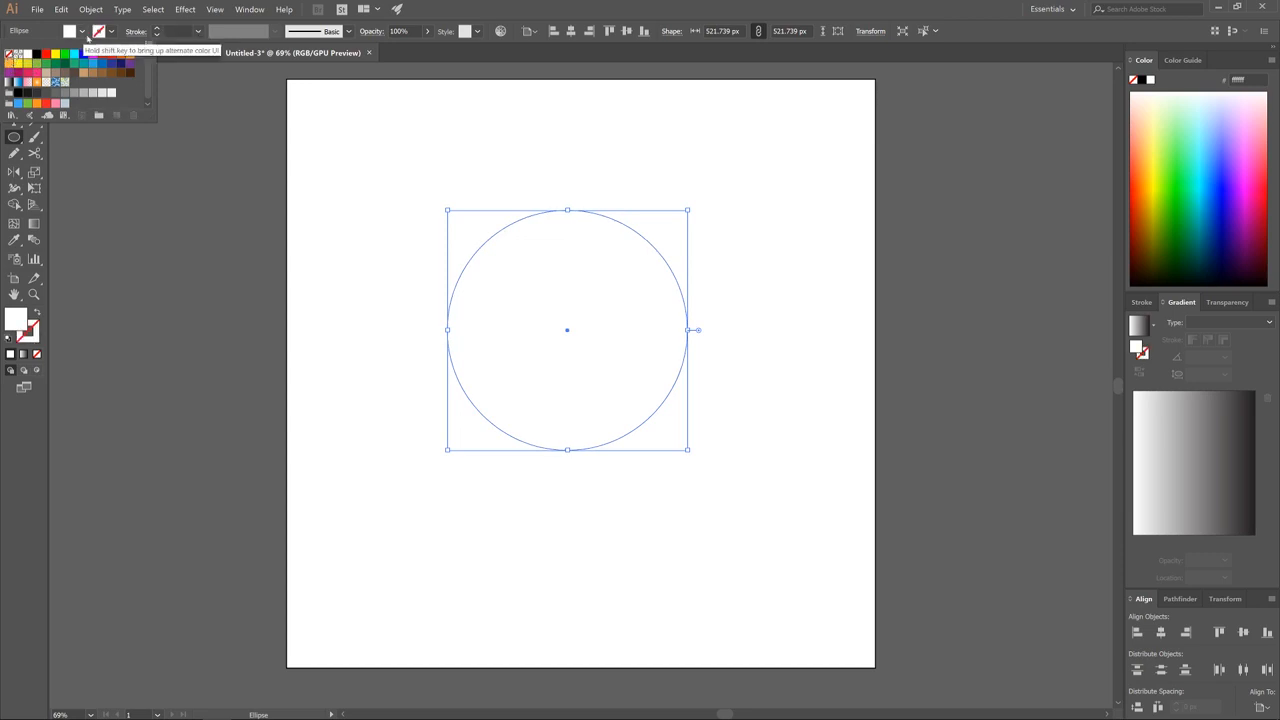
click(89, 32)
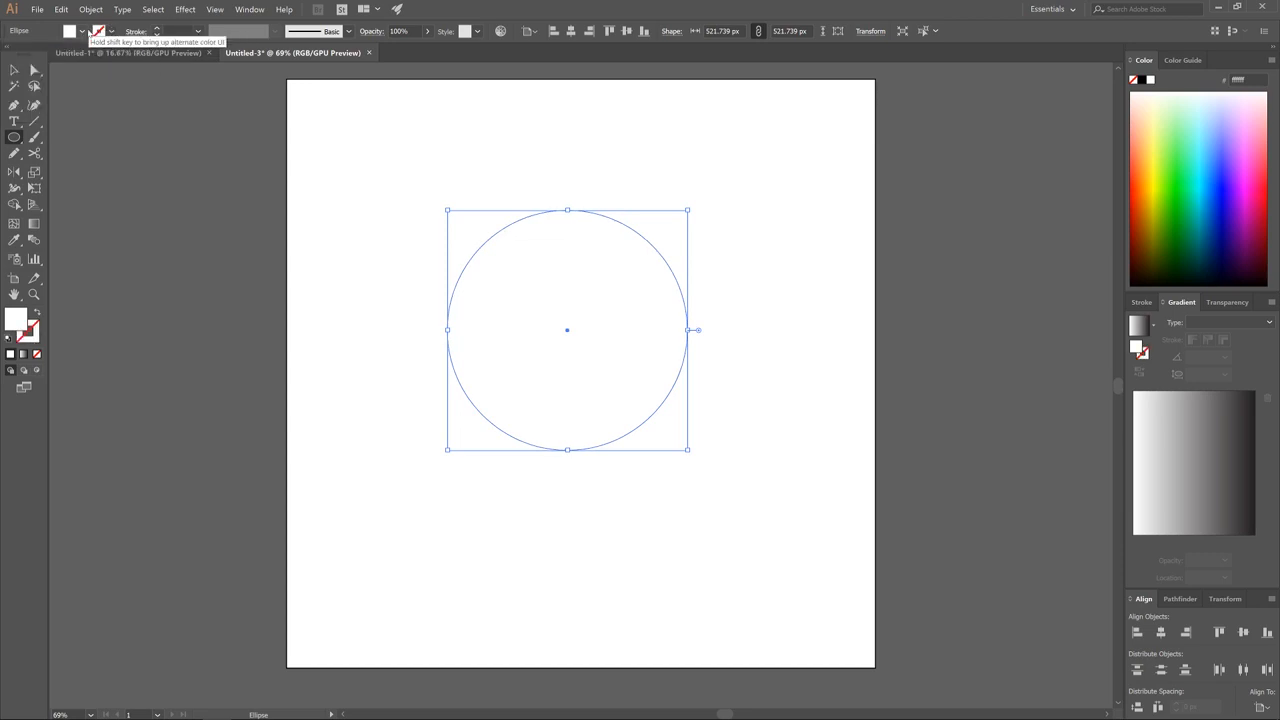
click(1141, 80)
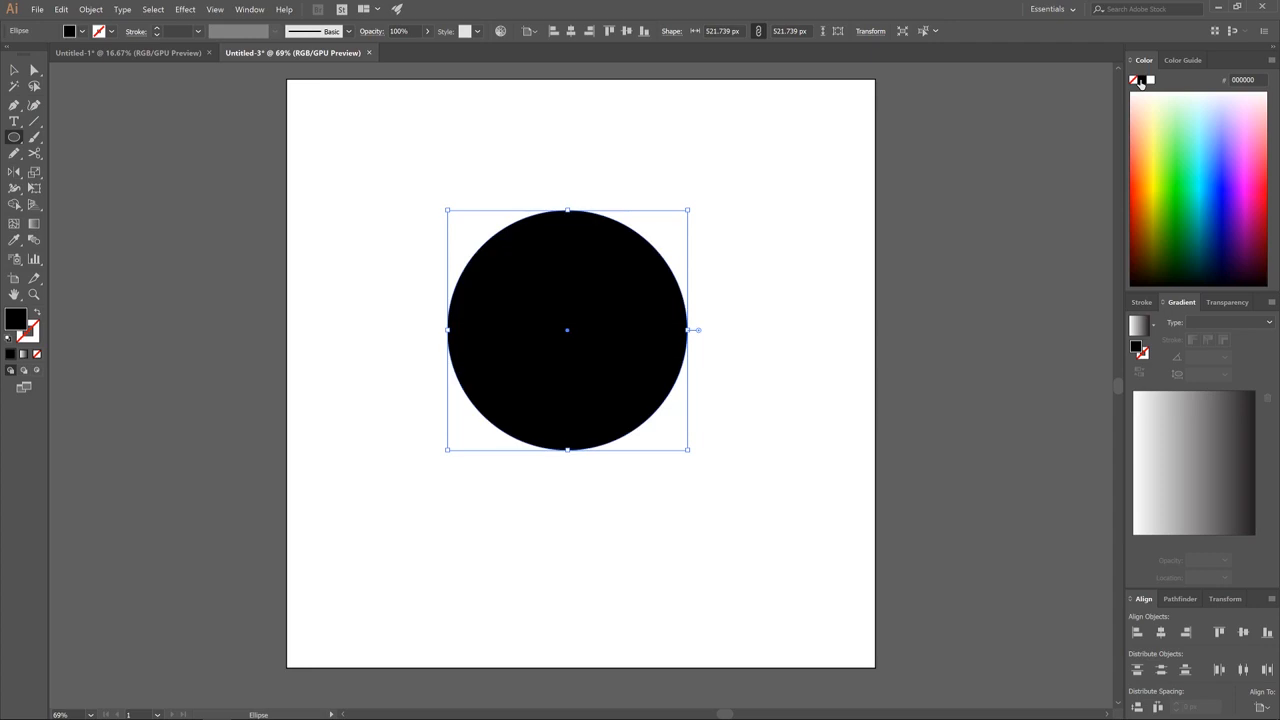
click(427, 32)
drag(425, 50, 400, 50)
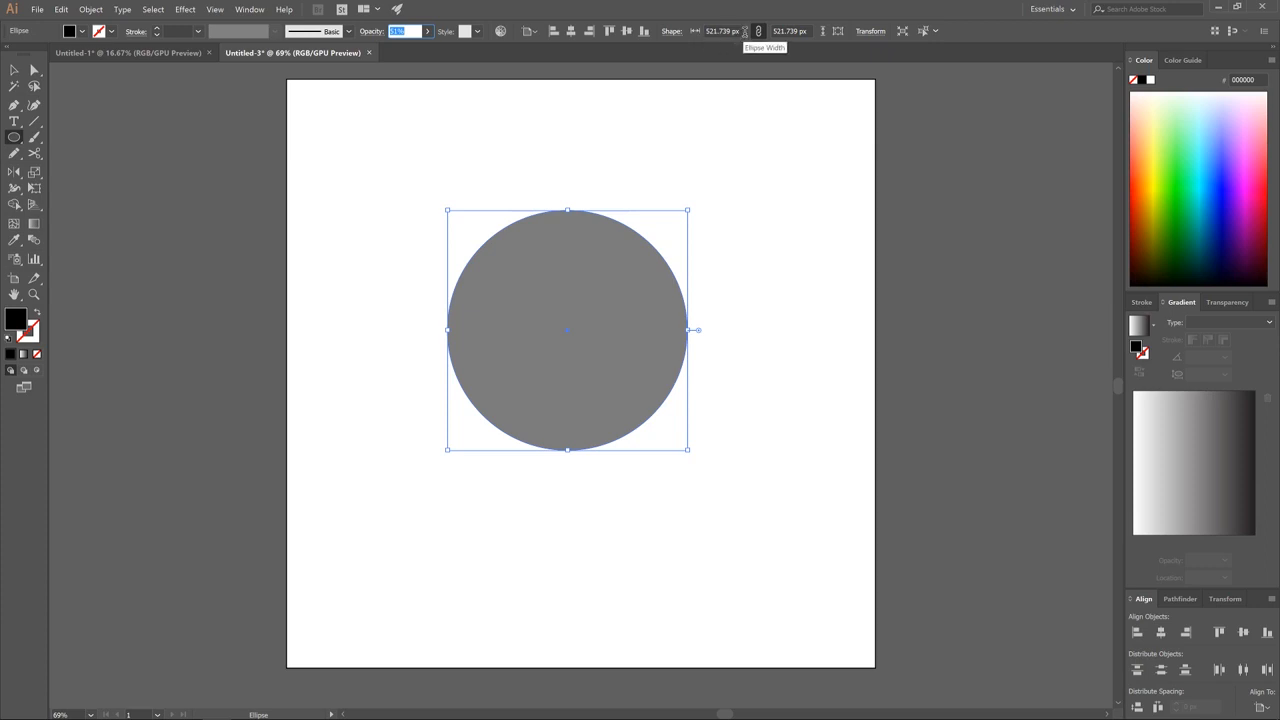
Step: Set the circle's size to 300 px with constrained proportions and center it horizontally and vertically on the artboard
click(758, 33)
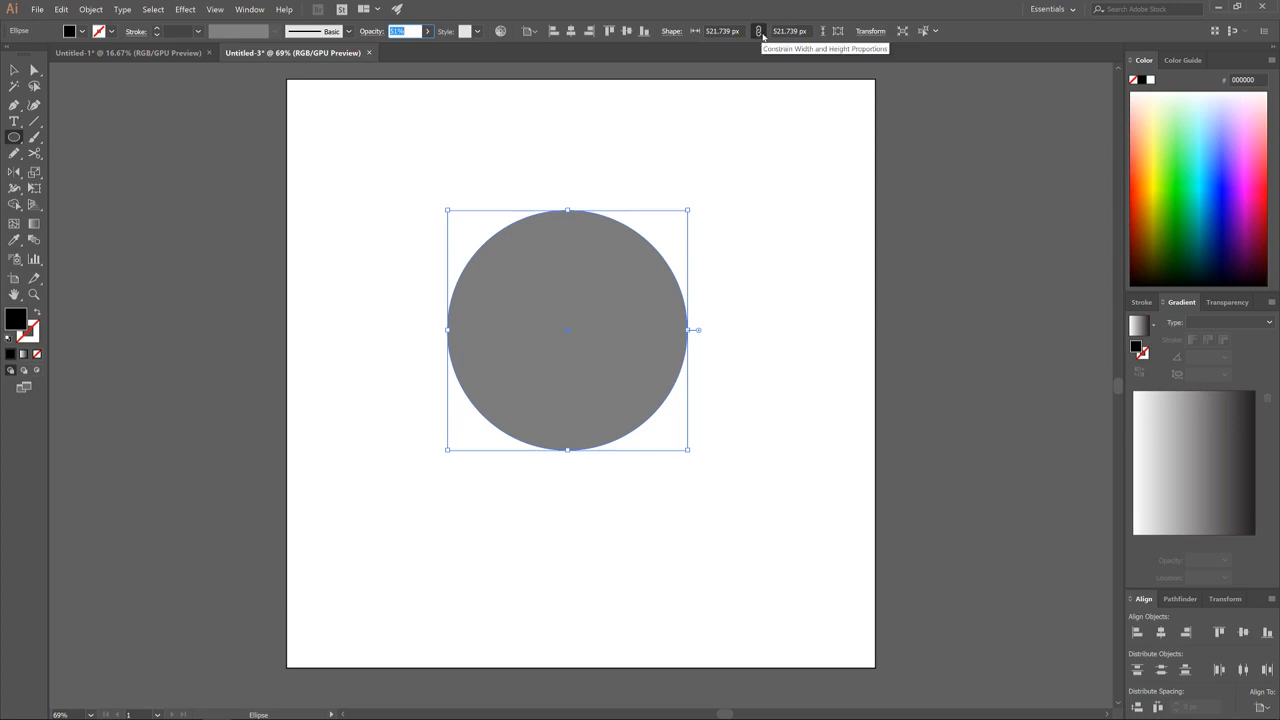
click(715, 30)
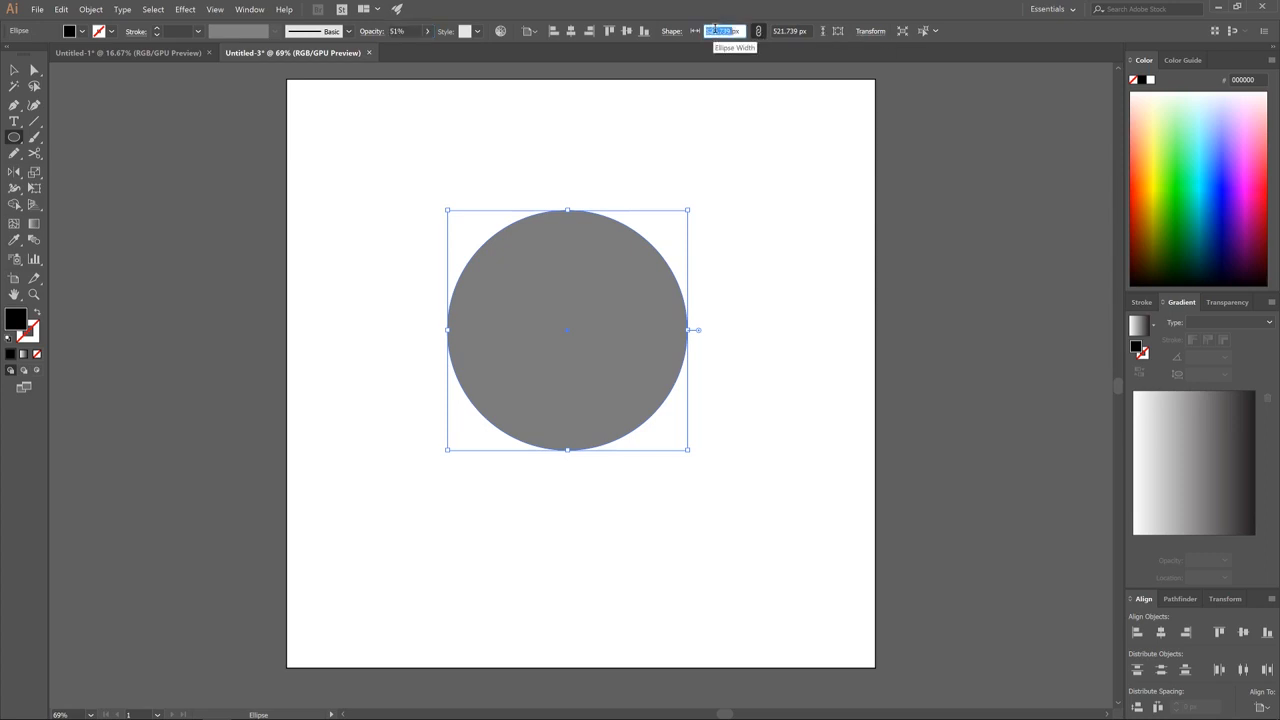
text(300)
key(Return)
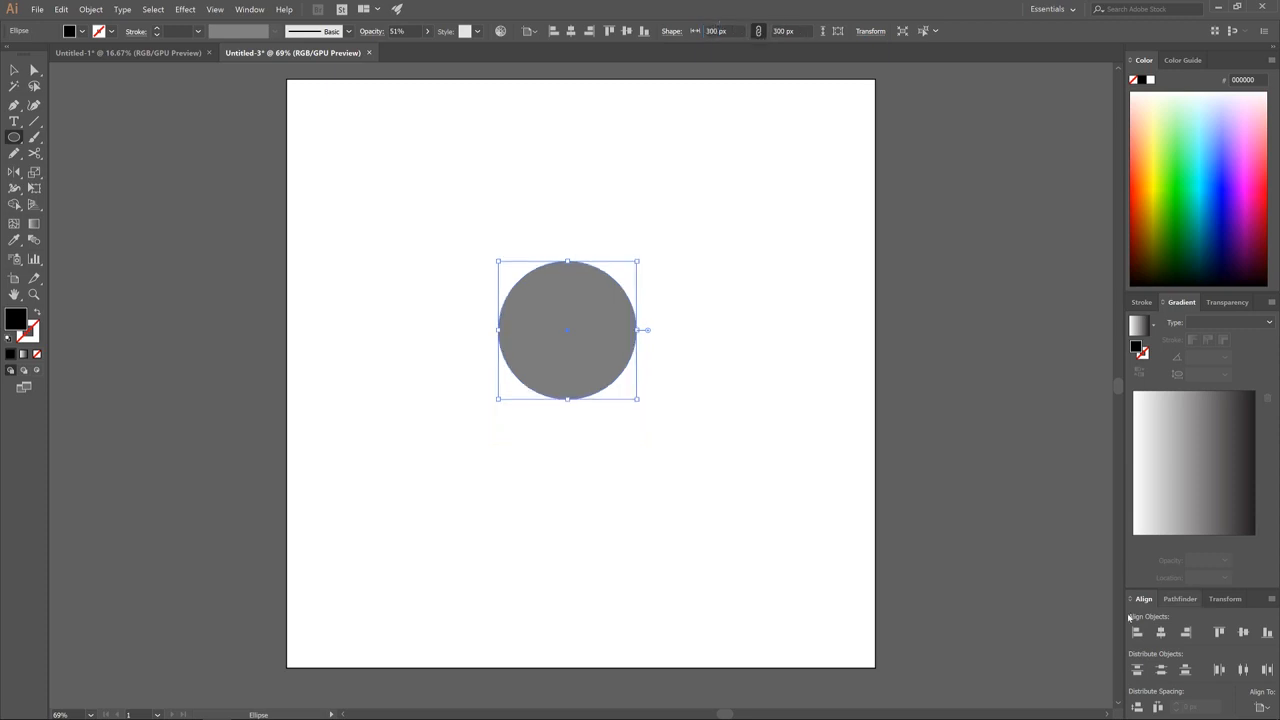
click(1161, 633)
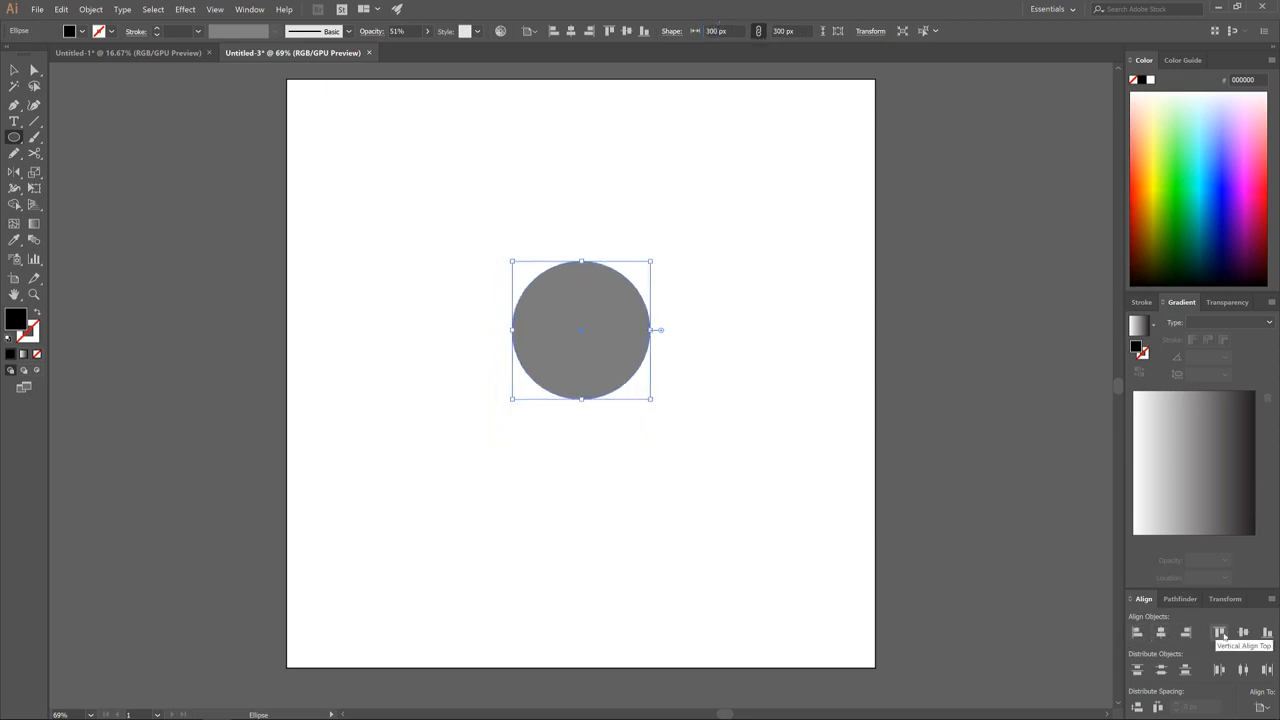
click(1243, 633)
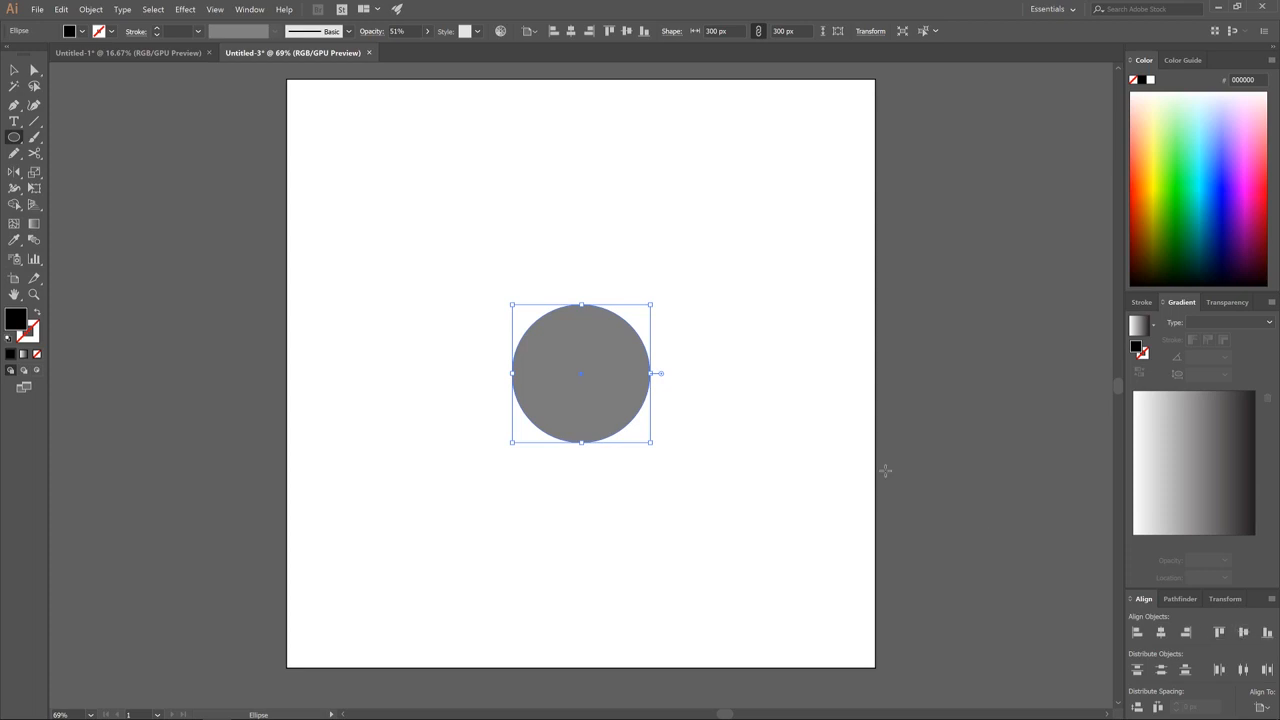
Step: Make a 150 px copy of the circle and center it horizontally and vertically on the artboard
click(14, 70)
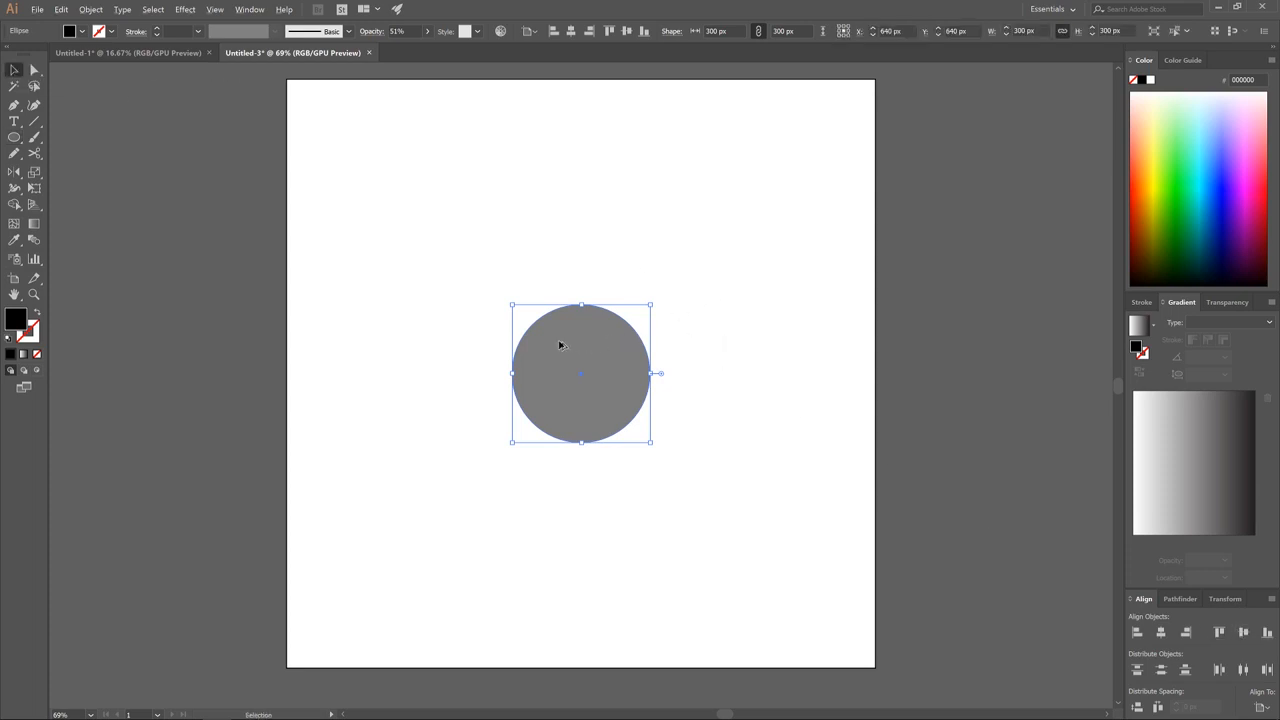
drag(560, 343, 730, 381)
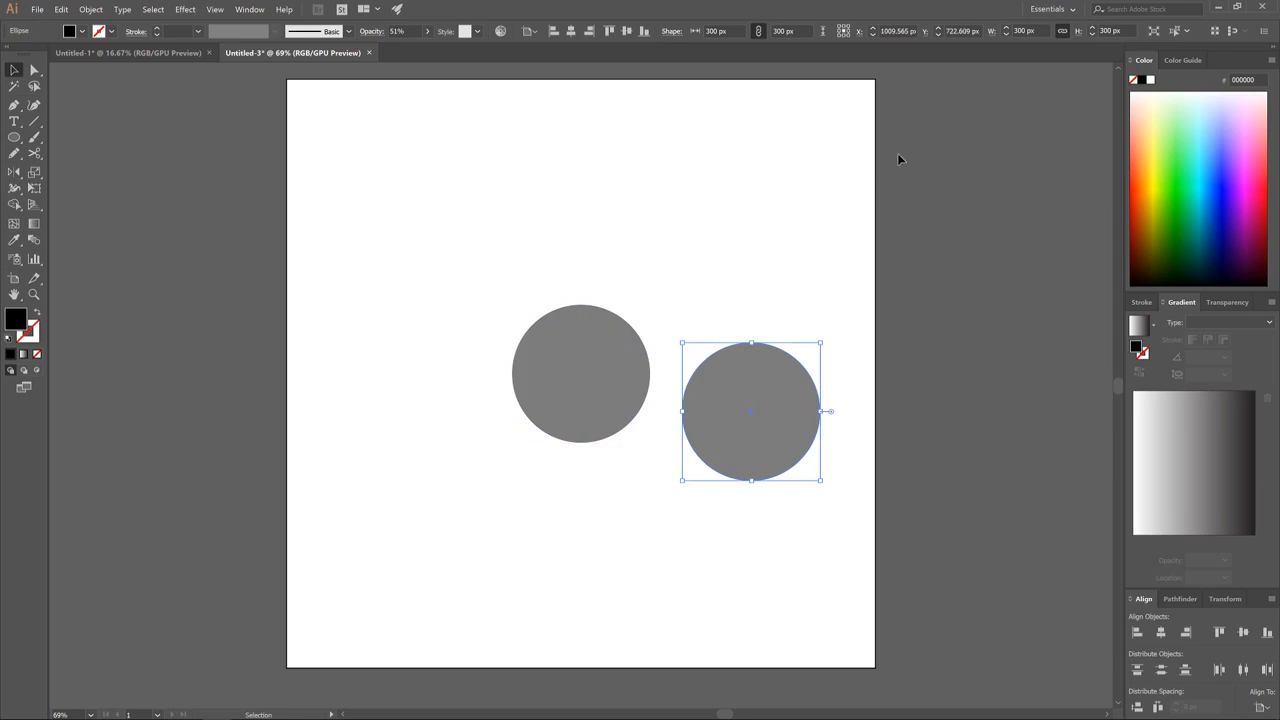
double_click(1027, 30)
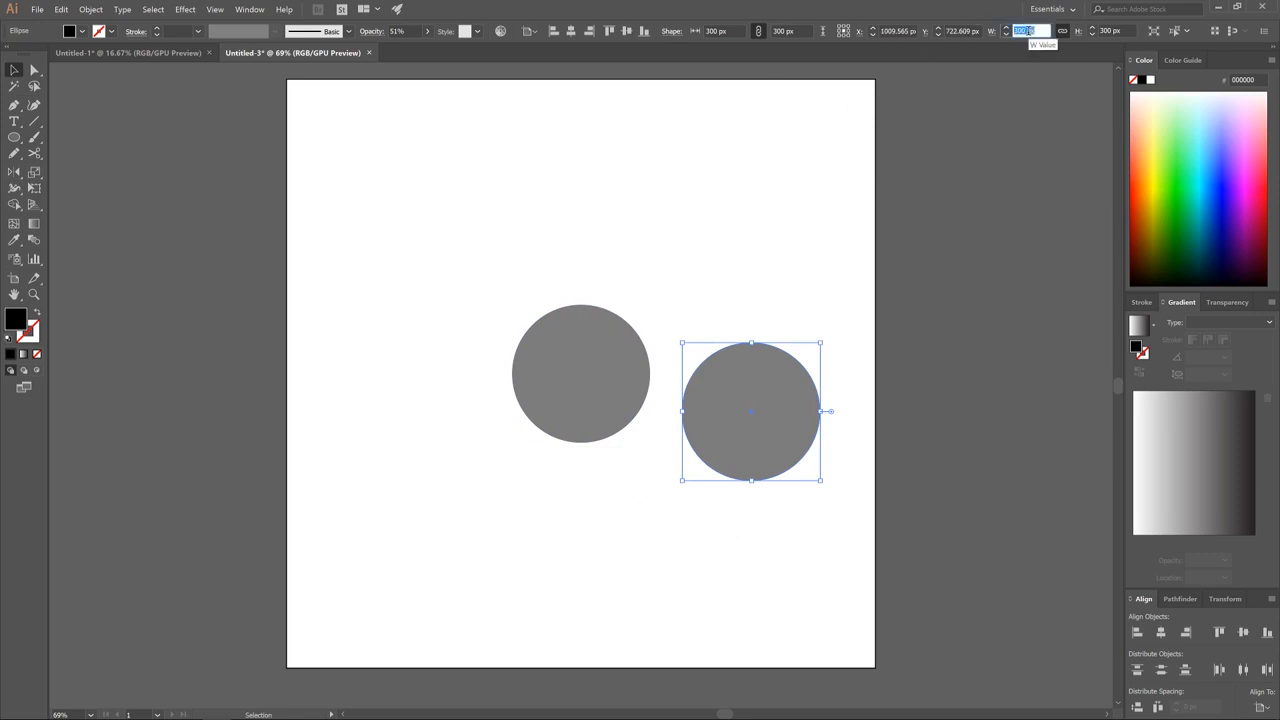
text(150)
key(Return)
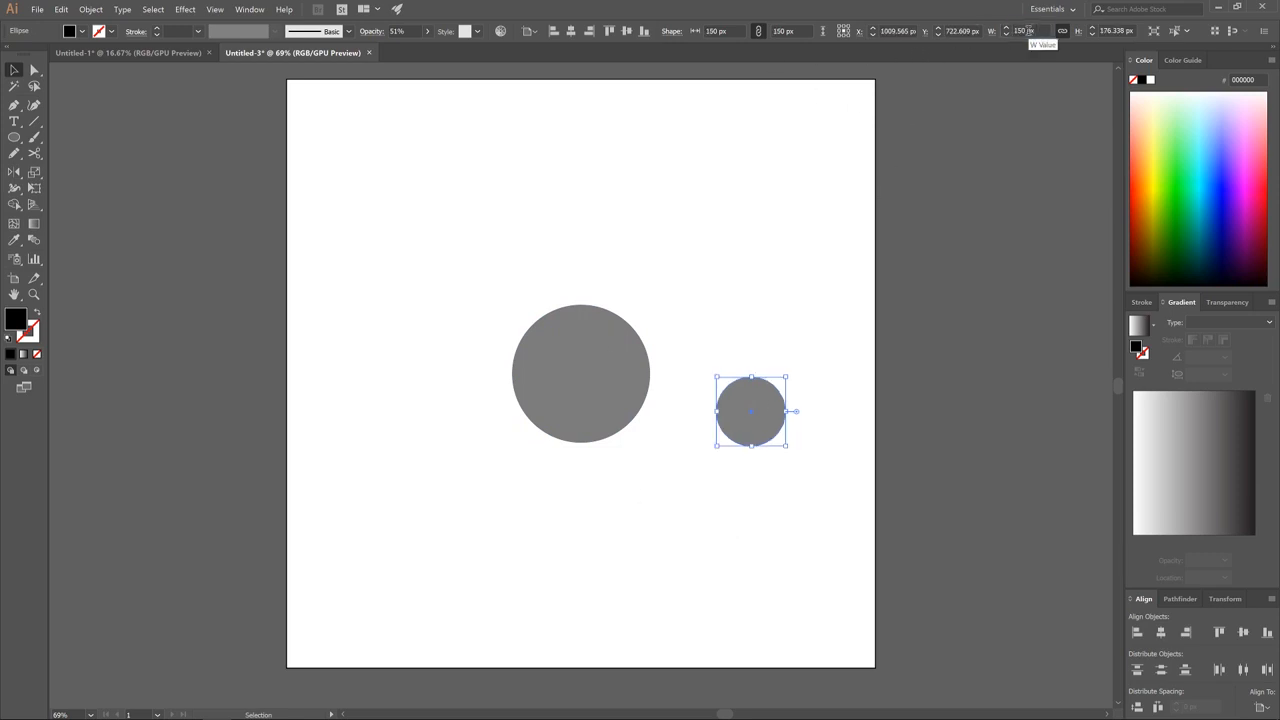
click(1161, 632)
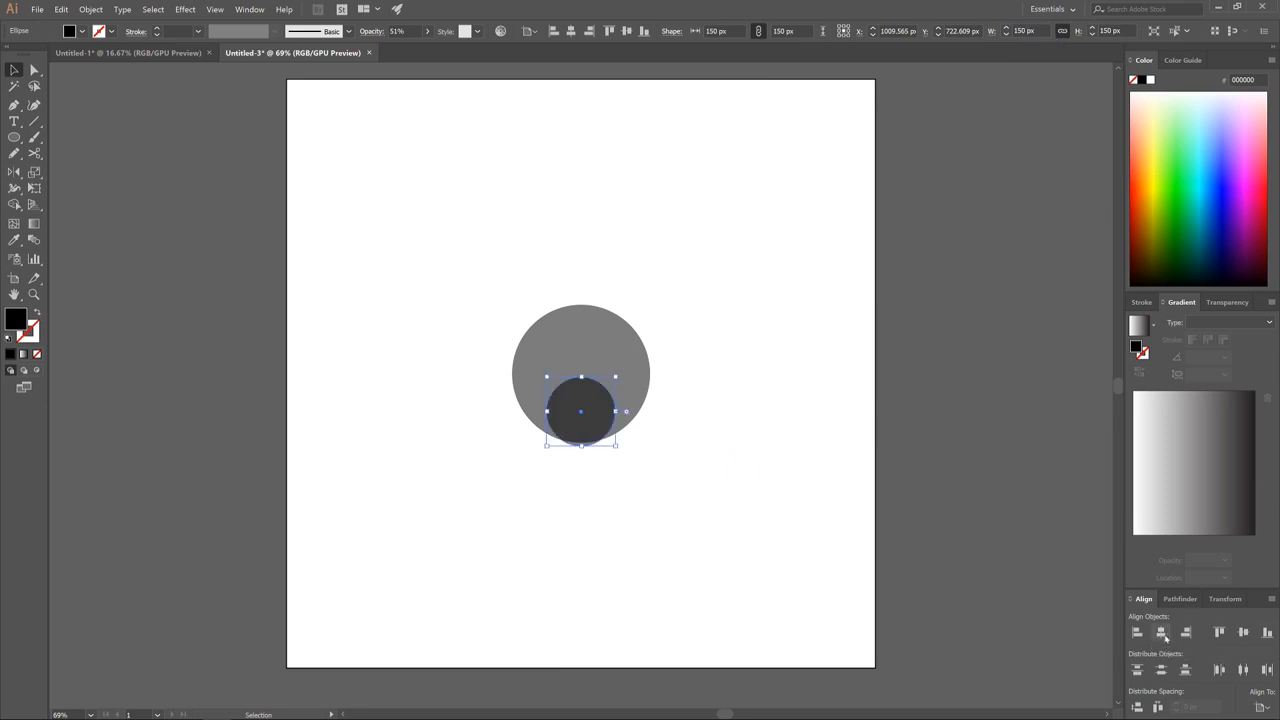
click(1243, 632)
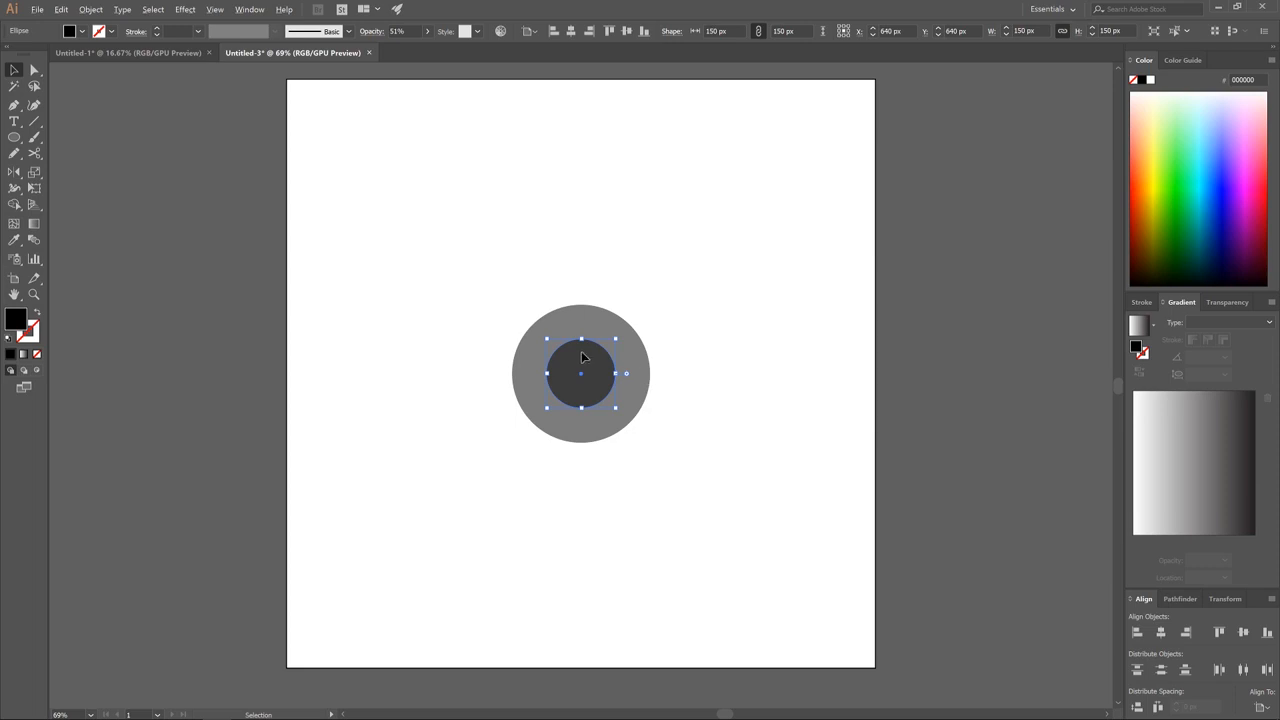
Step: Add a centered duplicate of the 150 px circle and enlarge it proportionally upward to 225 px, meeting the outer circle's top edge
drag(580, 366, 757, 430)
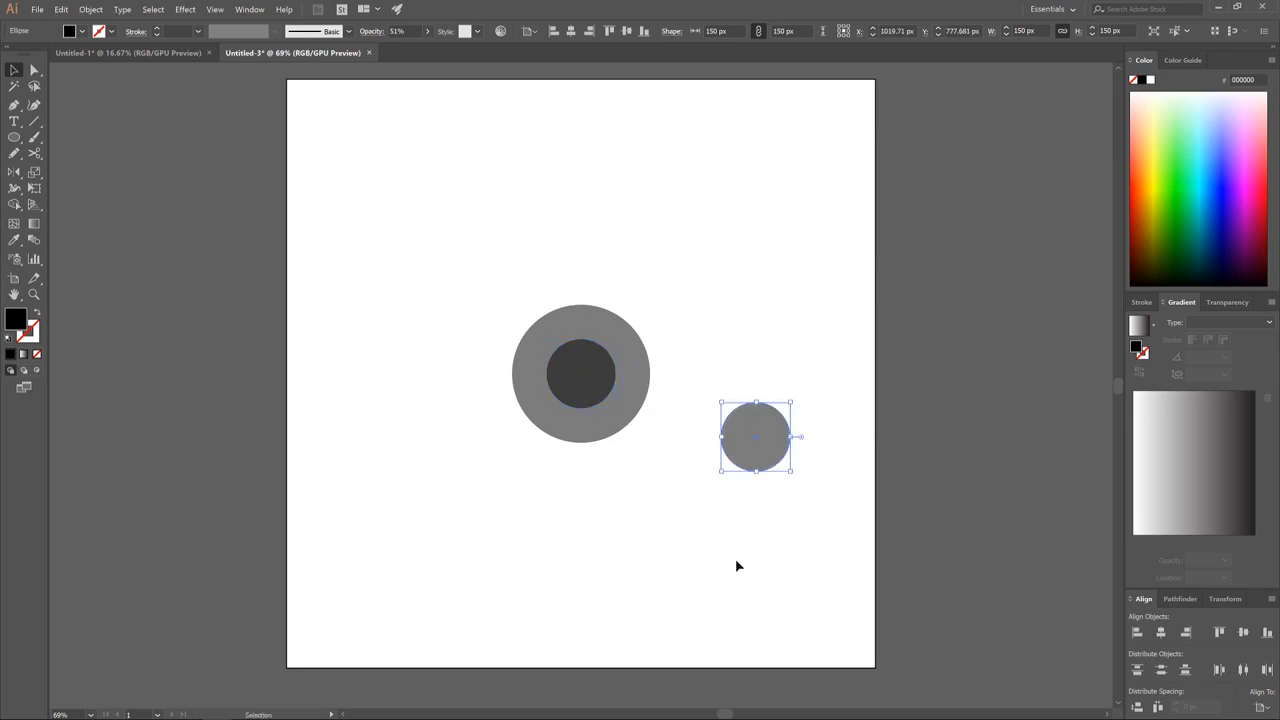
click(1161, 632)
click(1243, 632)
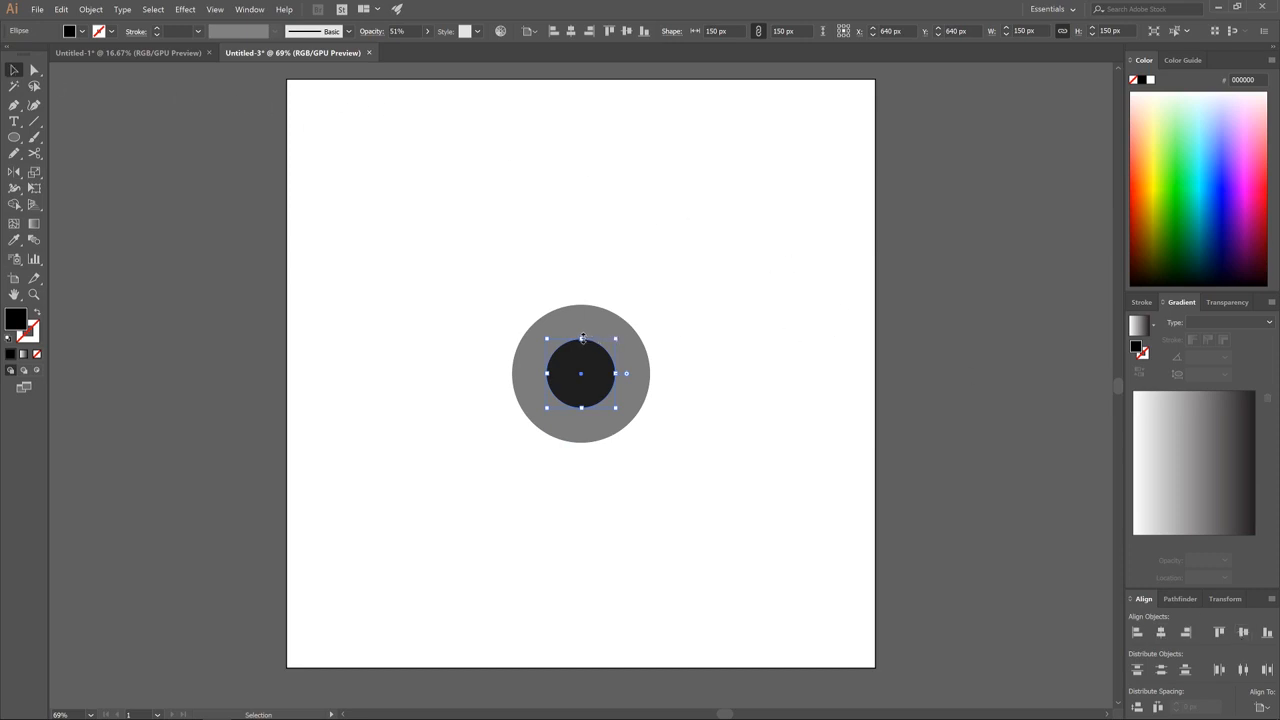
drag(583, 337, 581, 305)
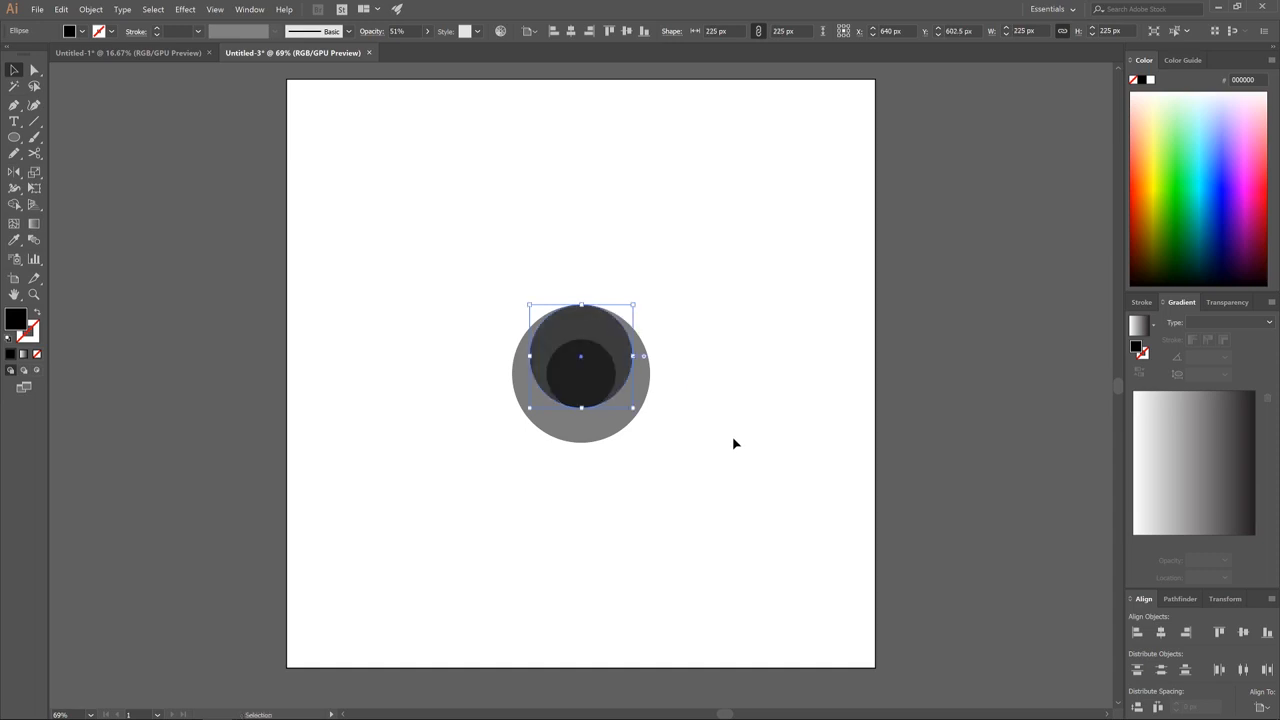
Step: Cut the smallest circle's area out of all three circles with the Shape Builder, then deselect the artwork
drag(717, 493, 457, 248)
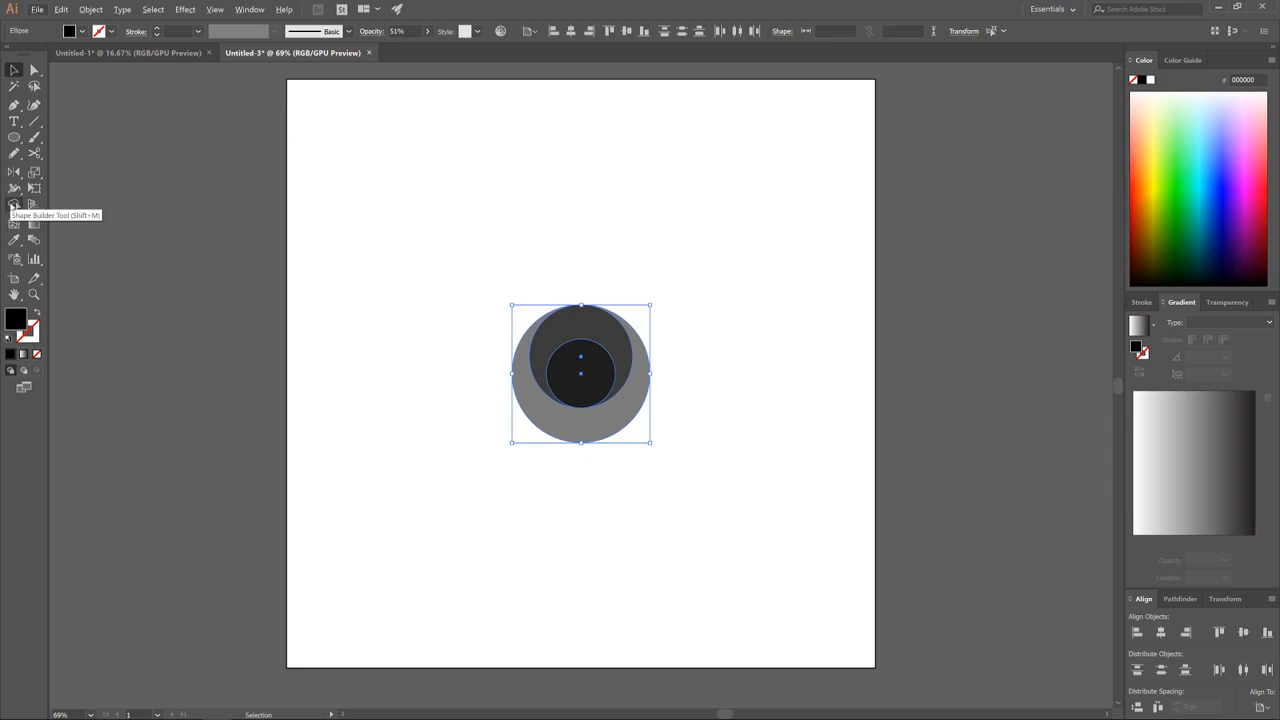
click(13, 205)
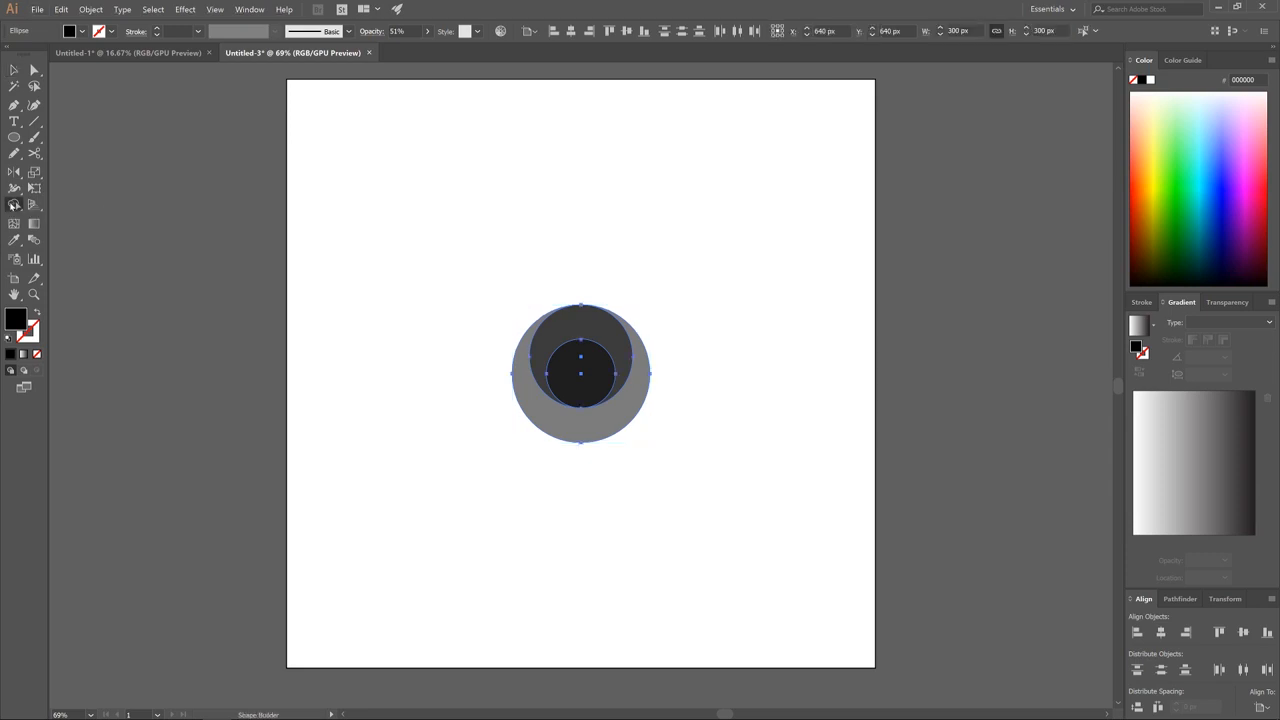
alt+click(566, 376)
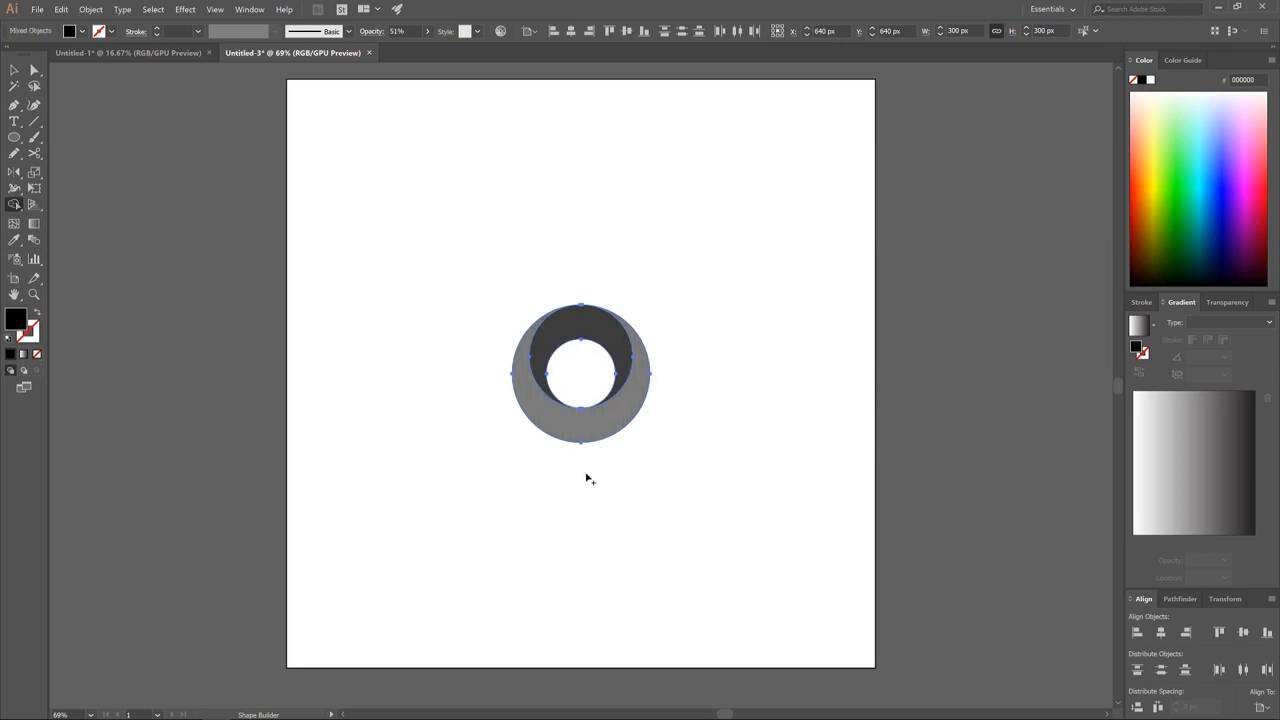
click(15, 70)
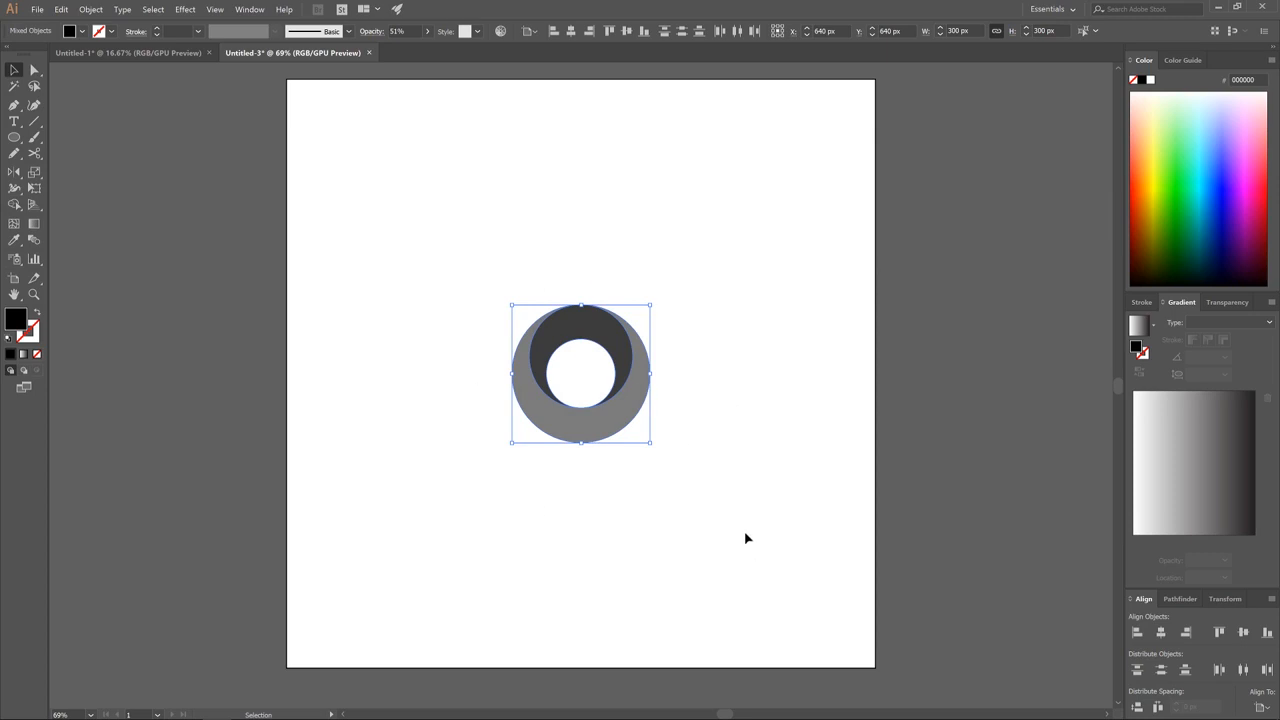
click(713, 353)
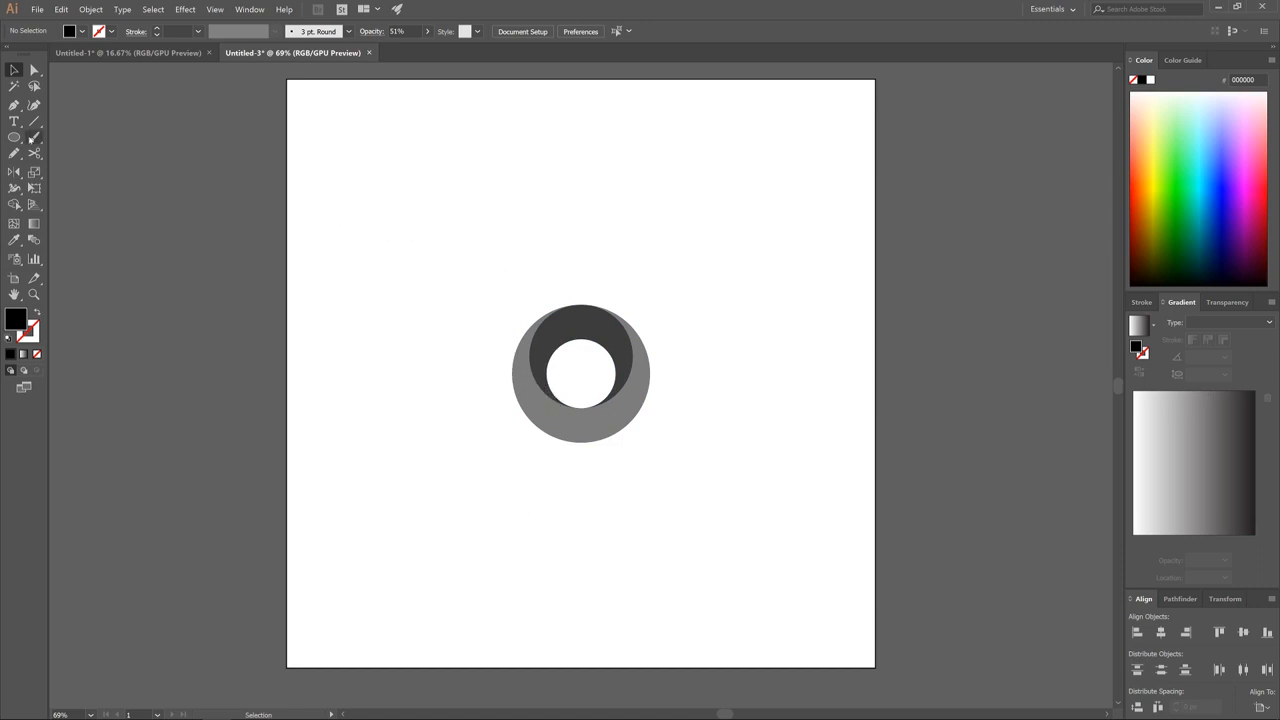
Step: Draw an upright black rectangle about 132 by 464 px beside the ring's left side and set its opacity to 51%
click(15, 138)
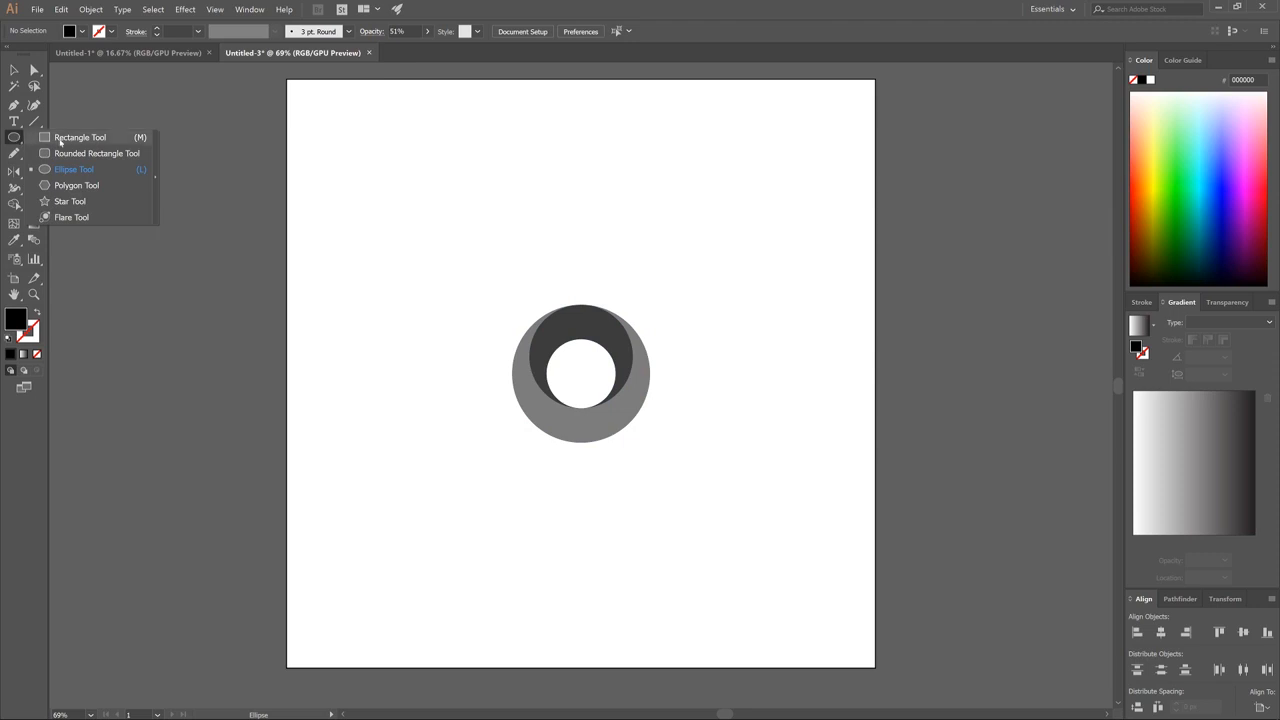
click(60, 141)
drag(432, 332, 492, 546)
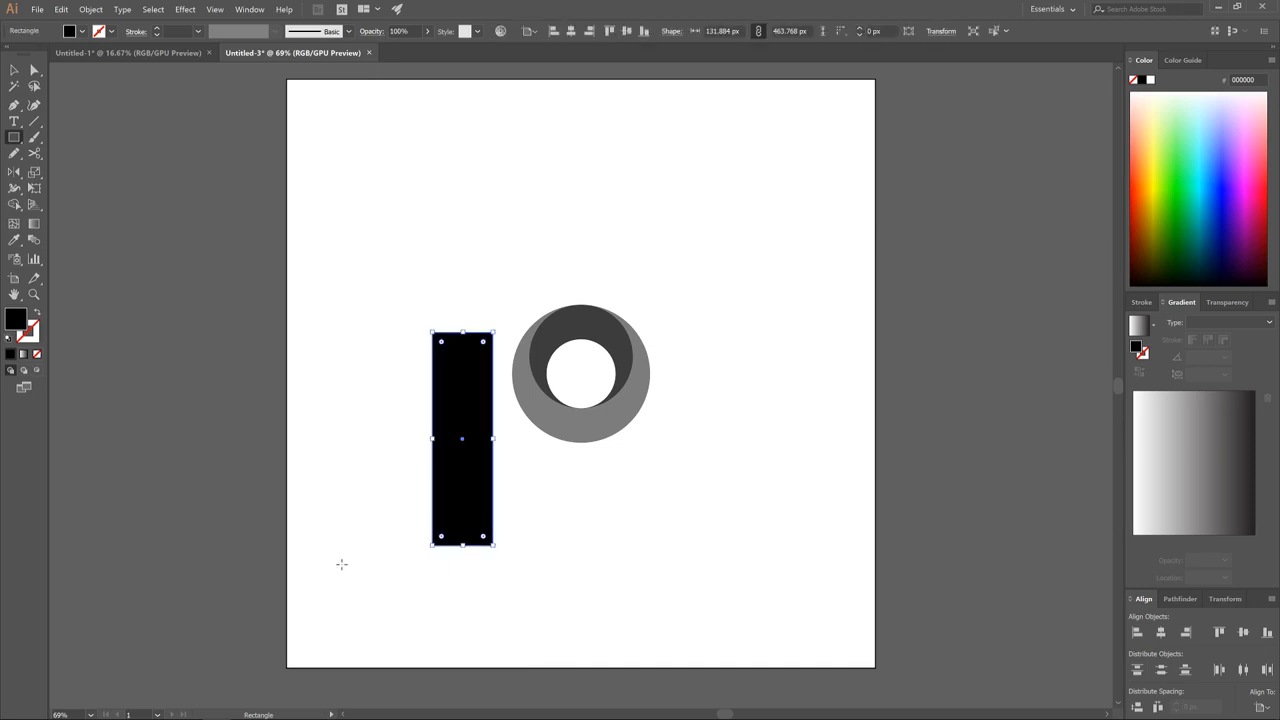
click(428, 32)
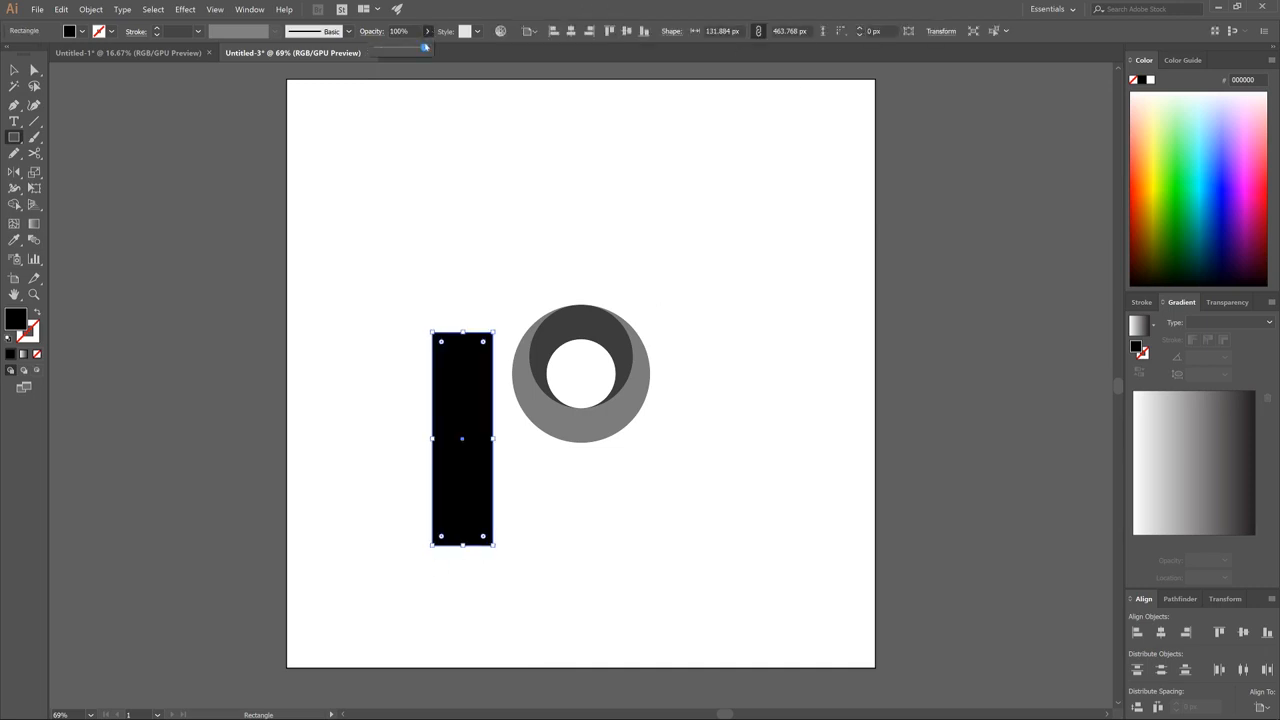
drag(425, 47, 401, 47)
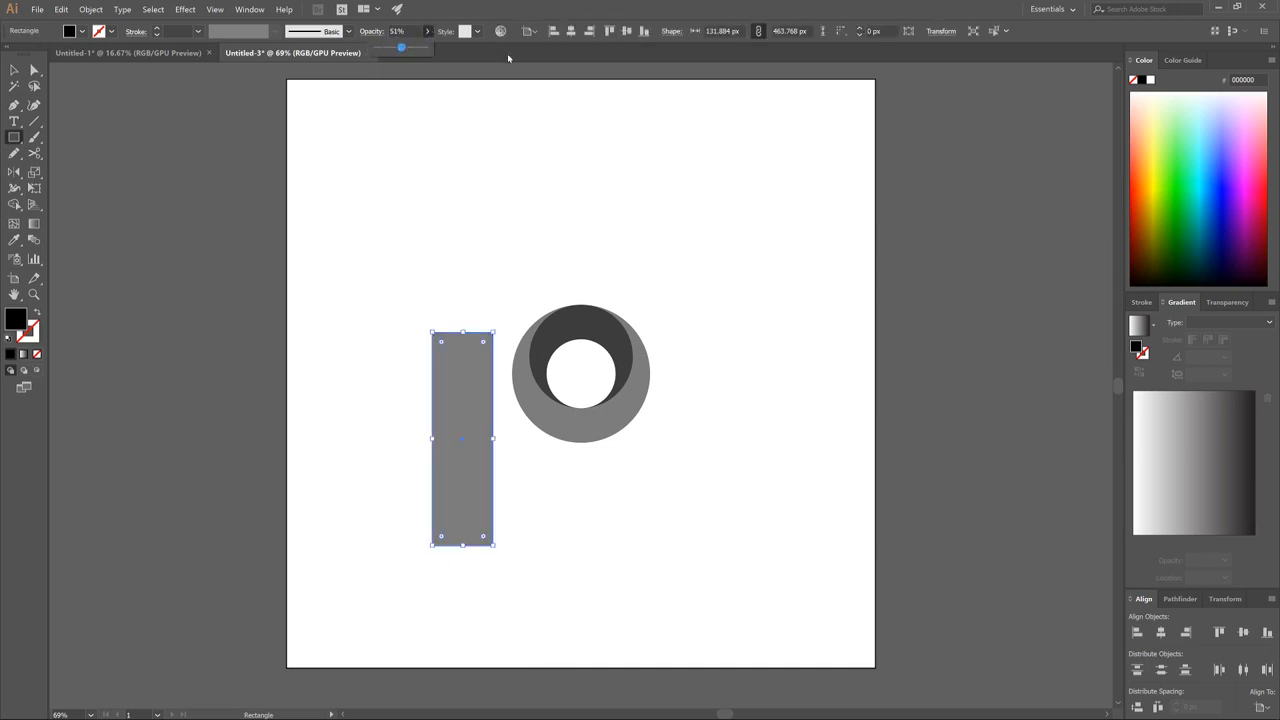
click(801, 46)
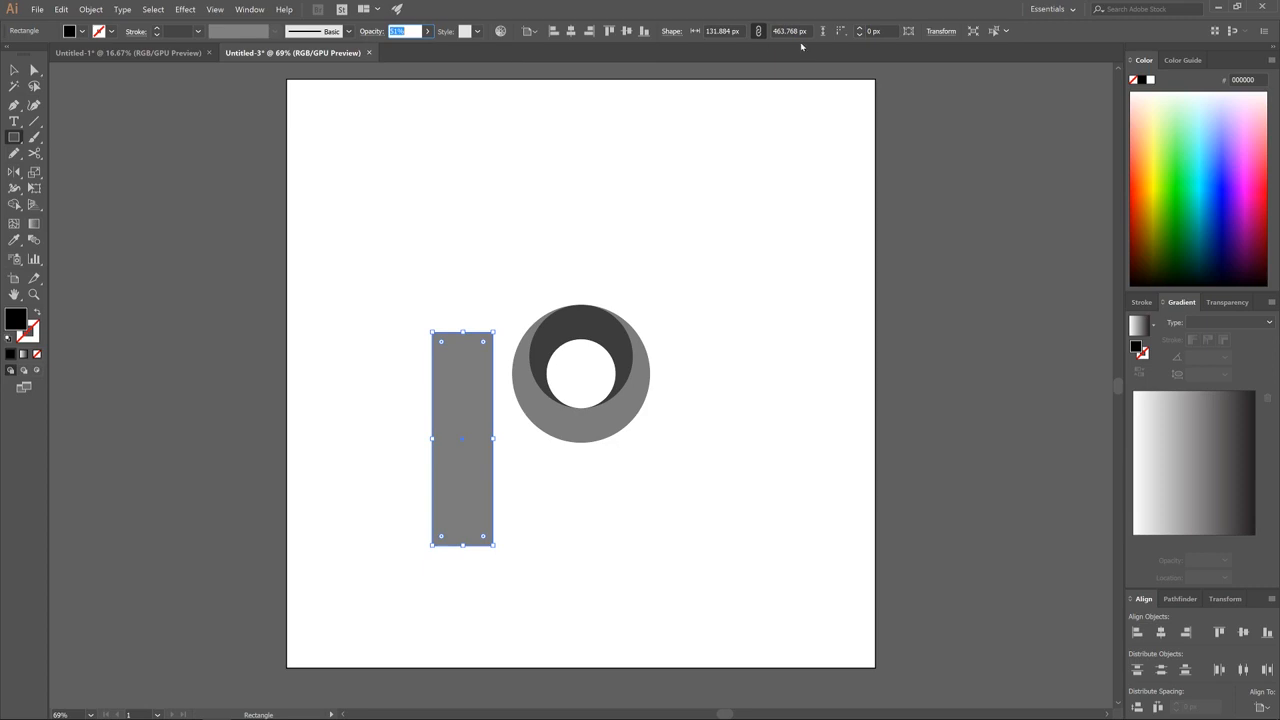
Step: Scale the upright rectangle proportionally to 150 px wide and fully round its corners to a 75 px radius
click(721, 31)
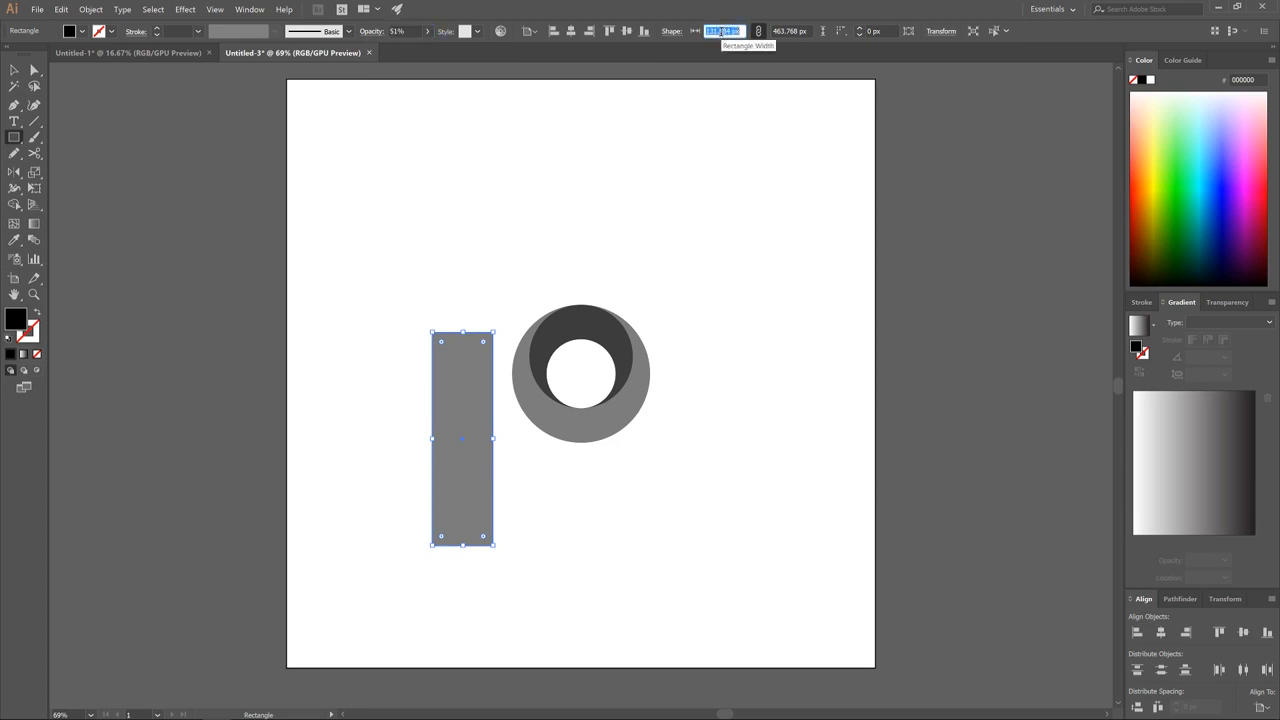
text(150)
key(Return)
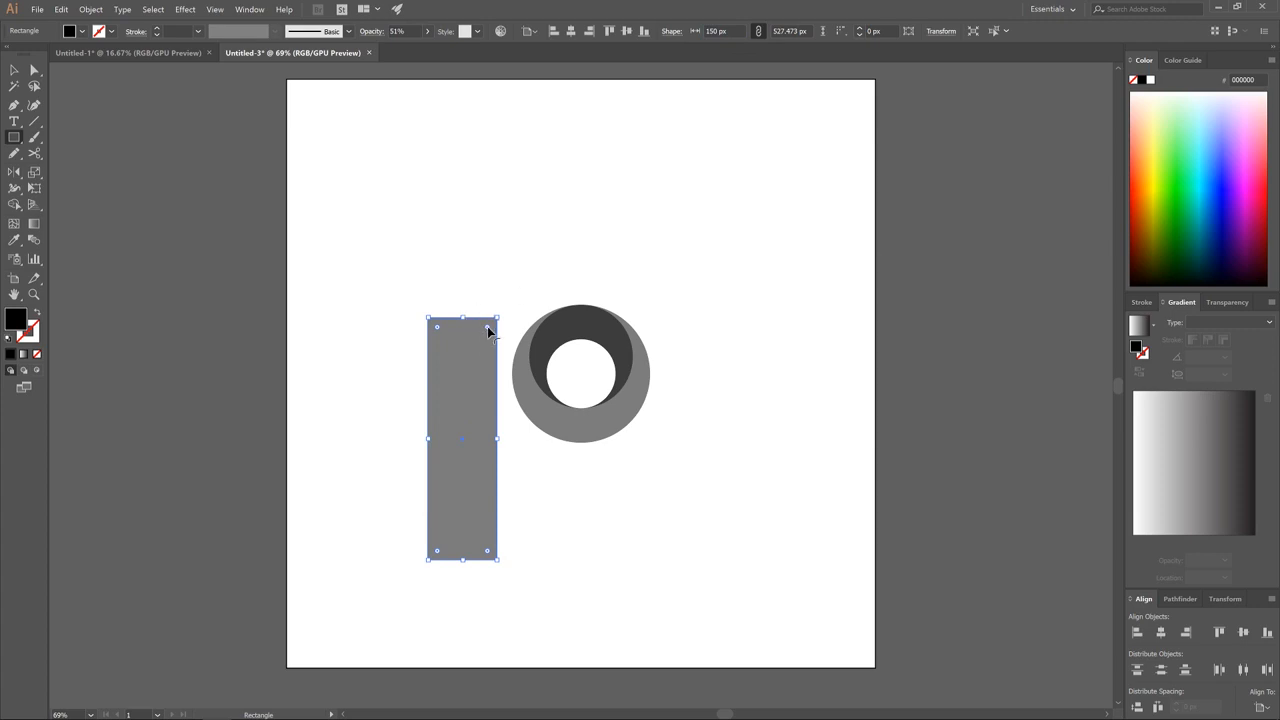
drag(488, 328, 461, 358)
drag(461, 358, 460, 357)
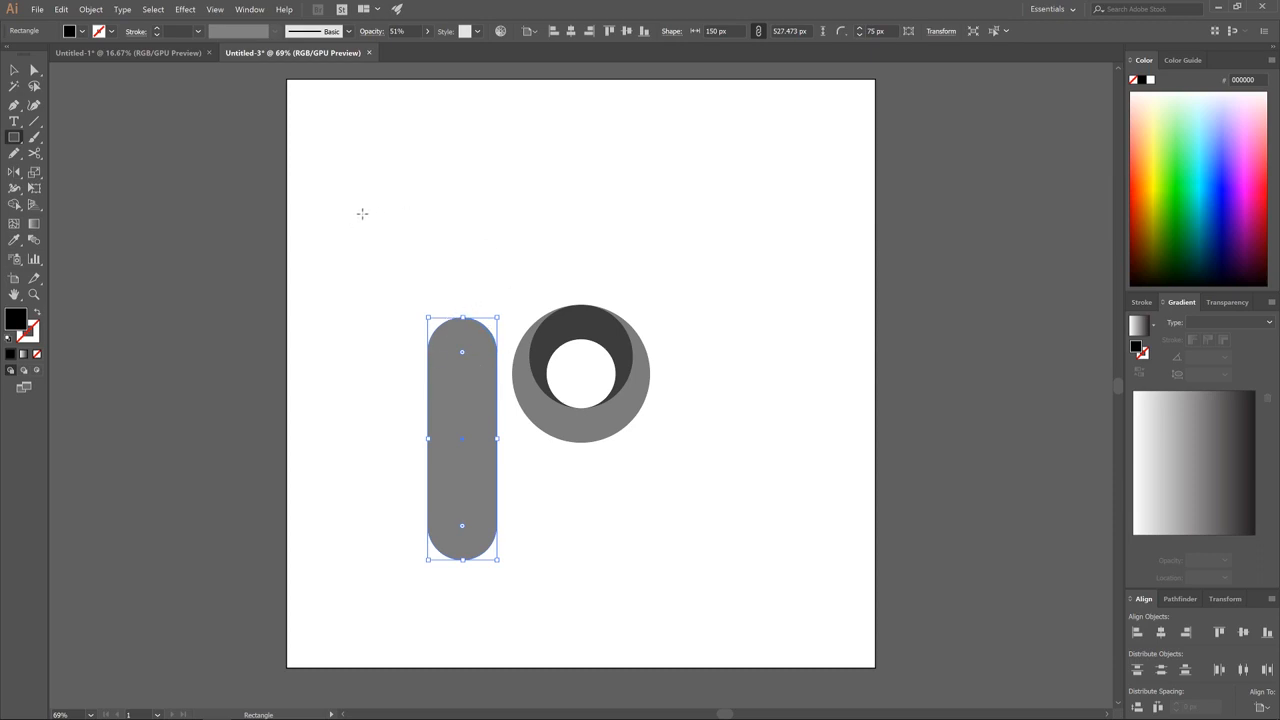
Step: Move the rounded bar onto the ring so its upper-right anchor snaps to the hole's leftmost point, then deselect
click(14, 70)
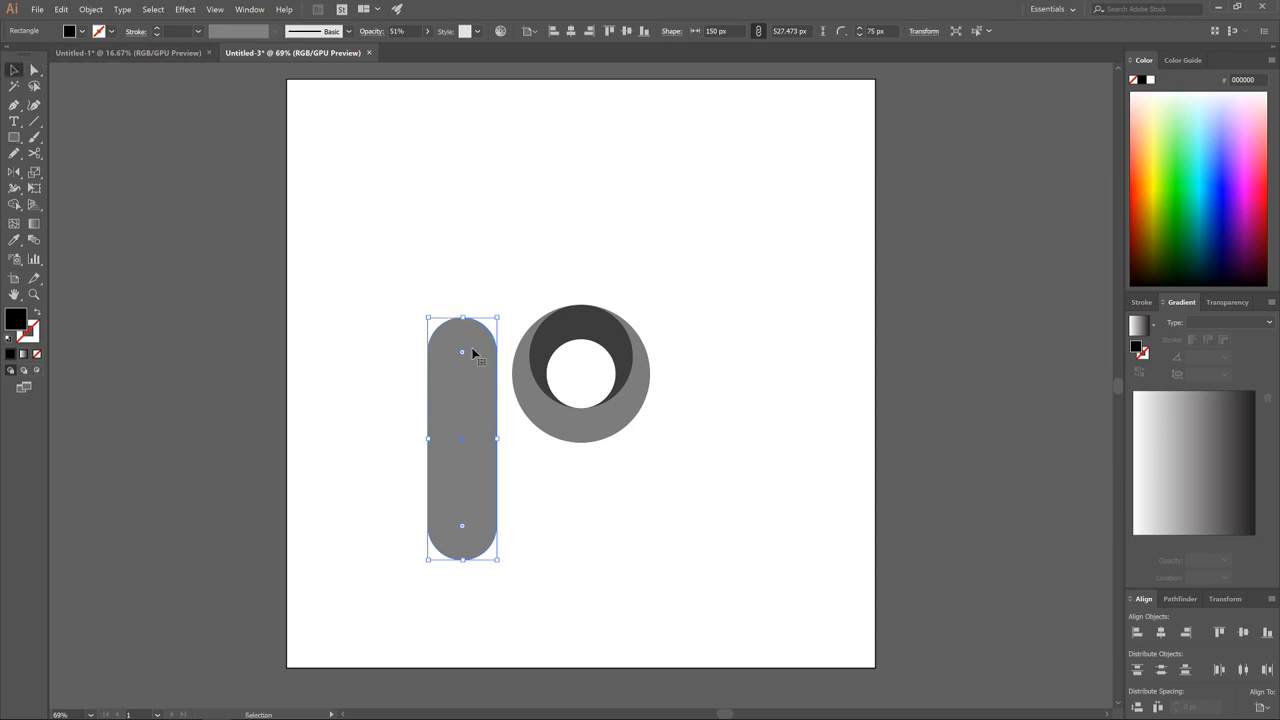
key(a)
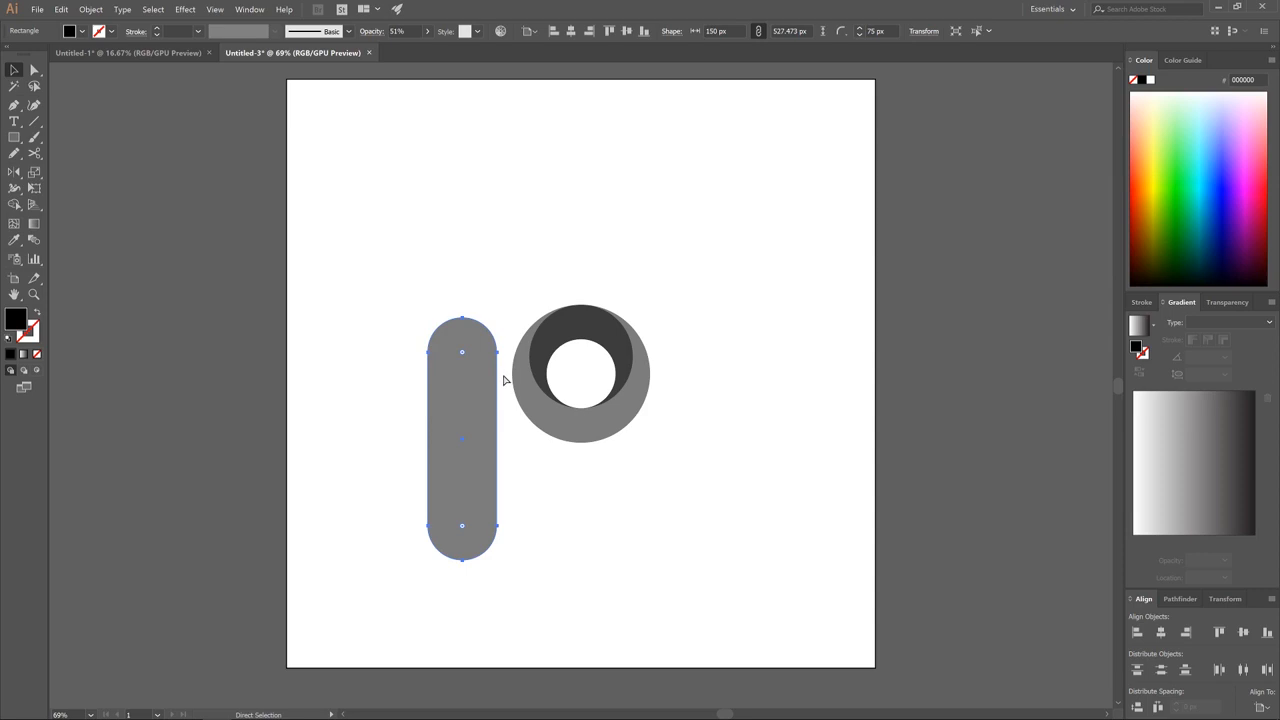
drag(497, 352, 546, 377)
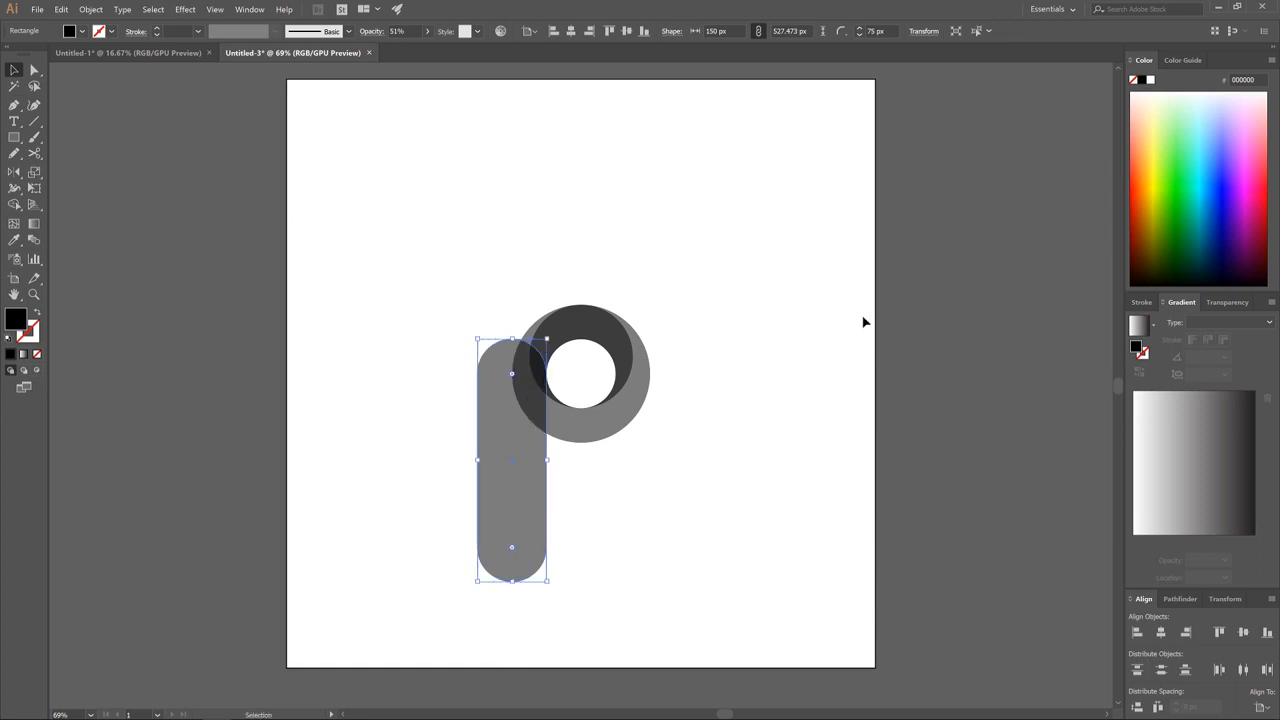
click(686, 185)
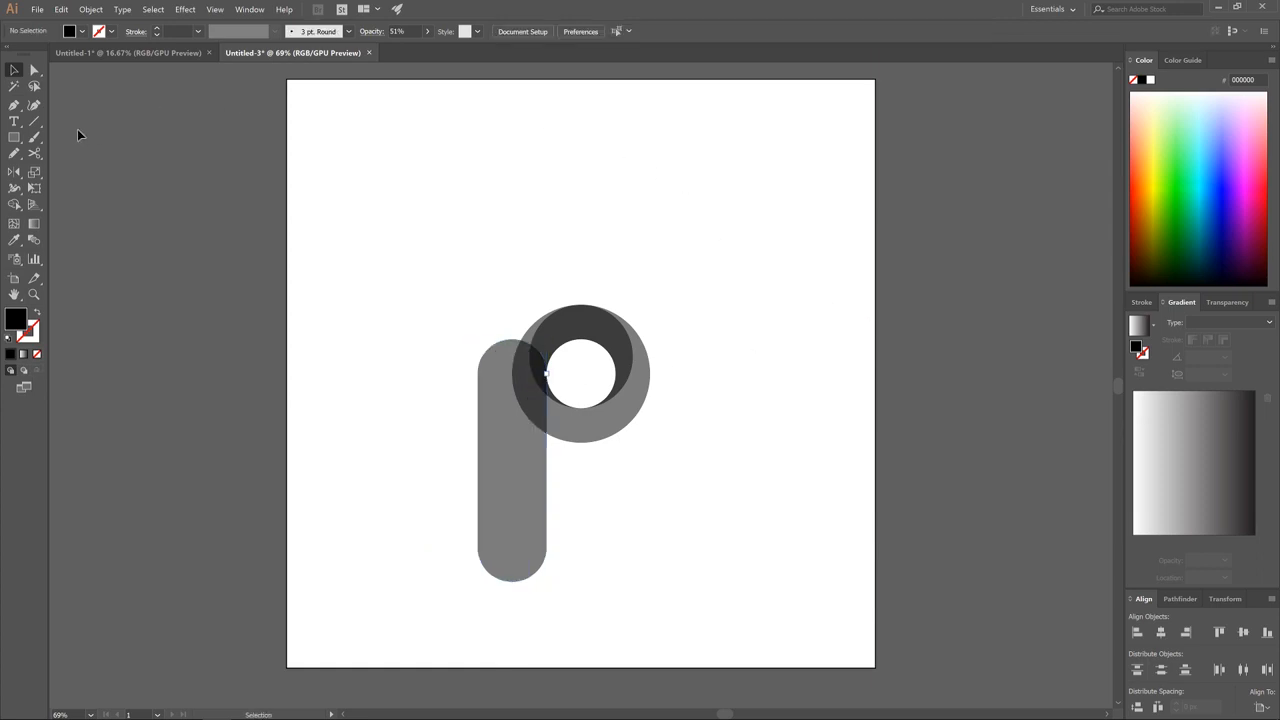
Step: Draw a closed Pen shape covering the bar's left half, with a straight vertical edge along the bar's centerline
click(16, 106)
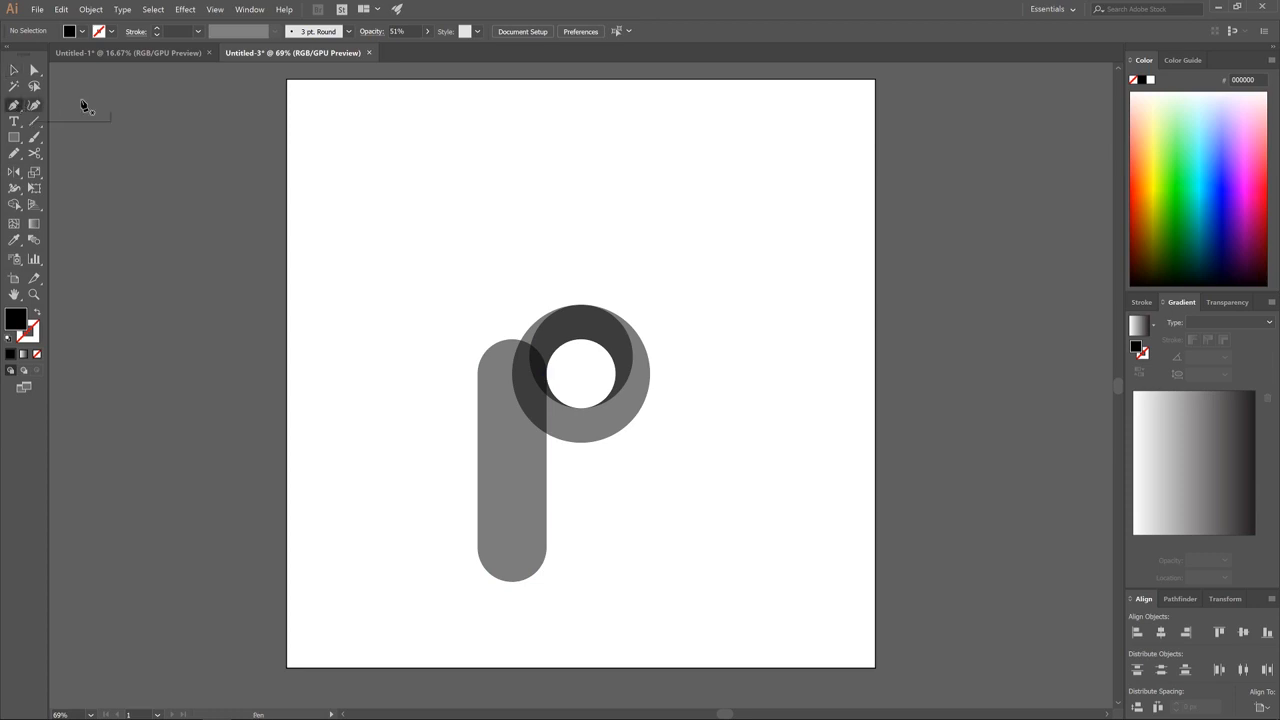
click(514, 340)
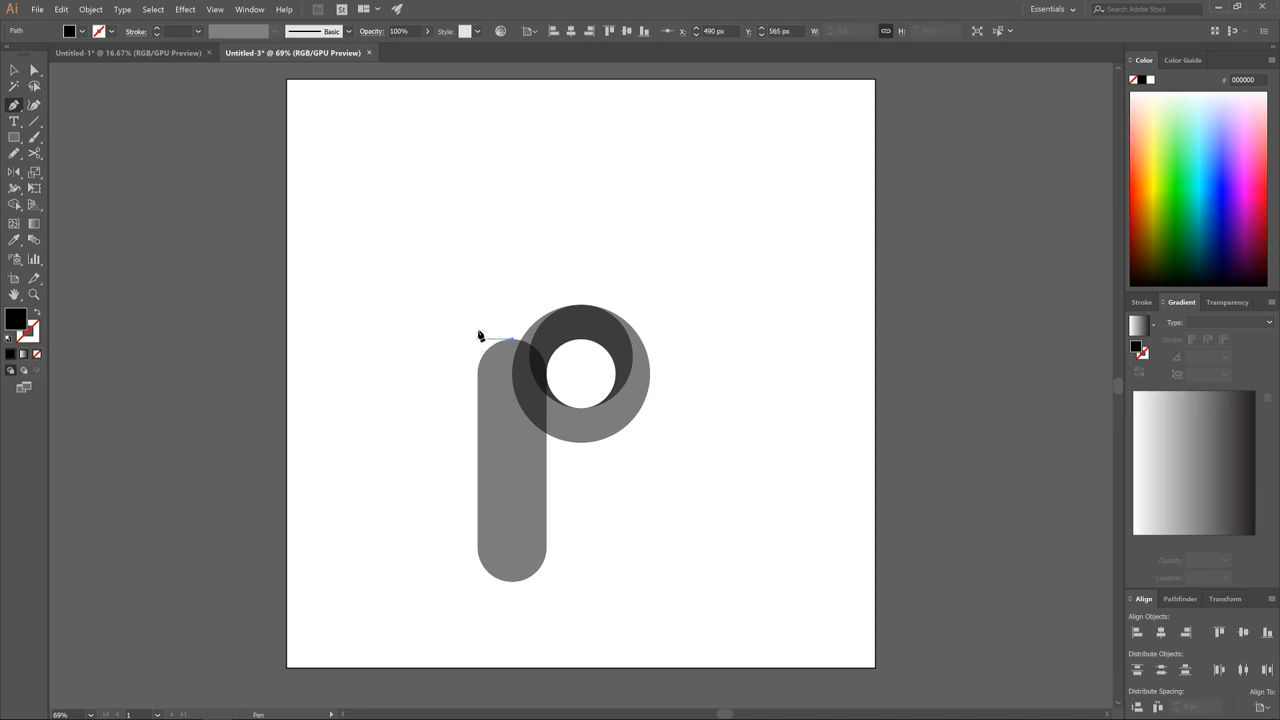
click(511, 614)
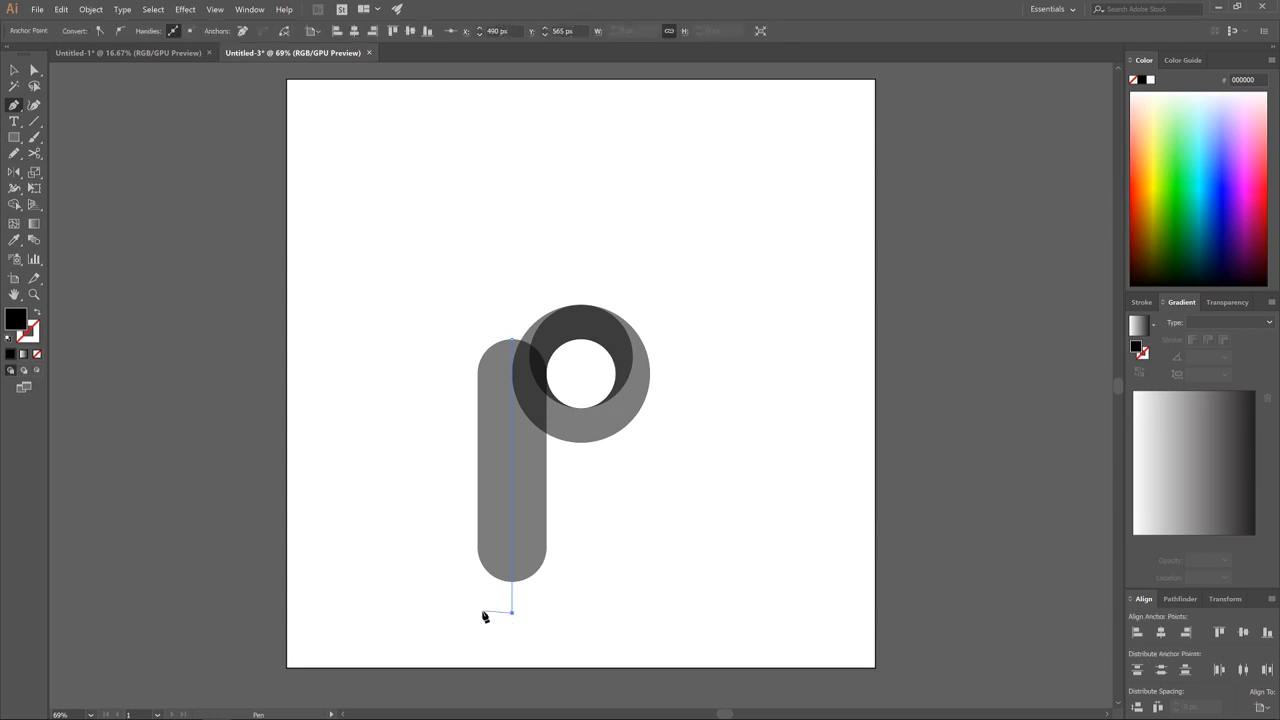
click(483, 611)
drag(460, 598, 449, 592)
click(434, 566)
drag(408, 513, 403, 495)
drag(400, 424, 402, 412)
drag(412, 347, 446, 295)
click(499, 290)
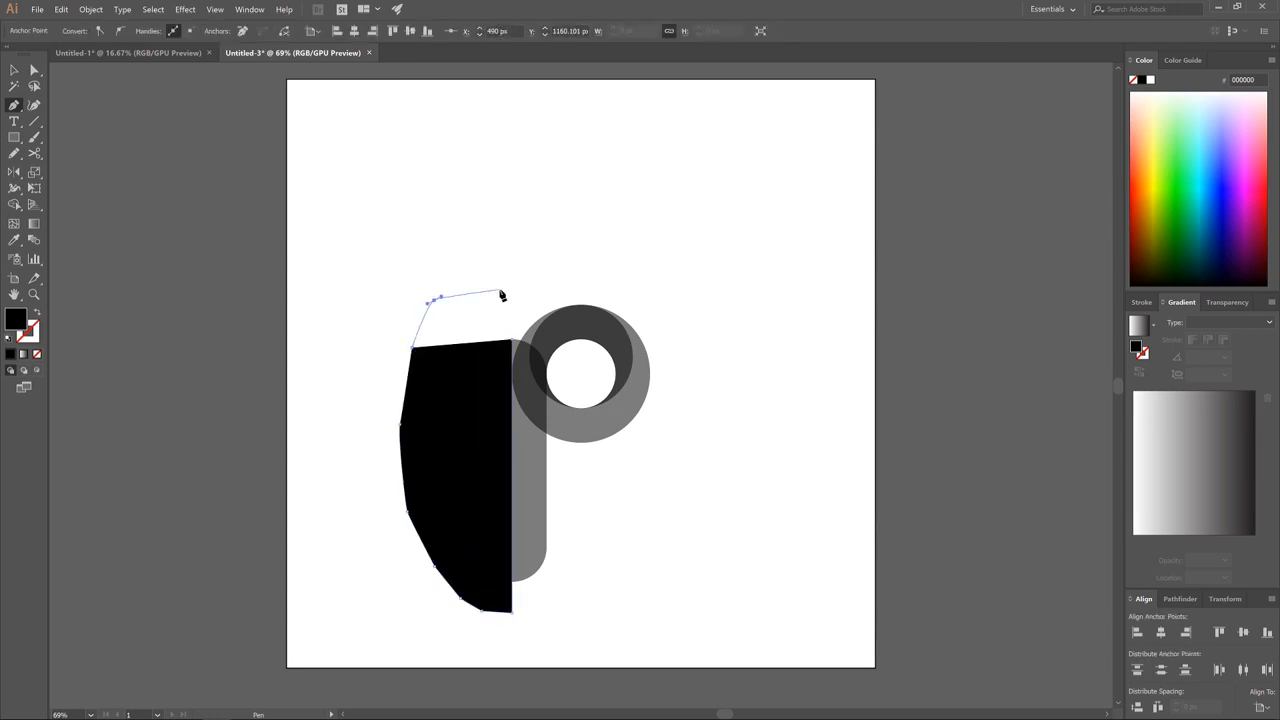
click(508, 303)
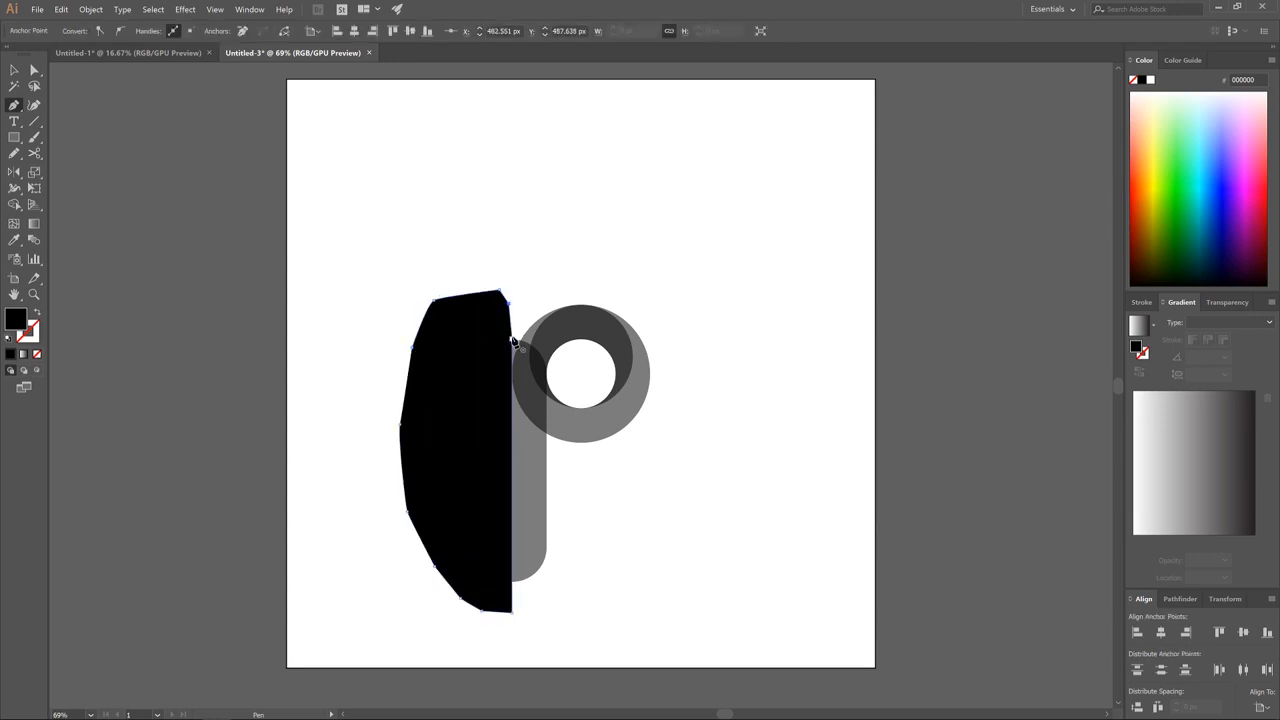
click(511, 340)
Step: Subtract the Pen shape from the rounded bar with the Minus Front operation, keeping only the bar's right half
click(14, 70)
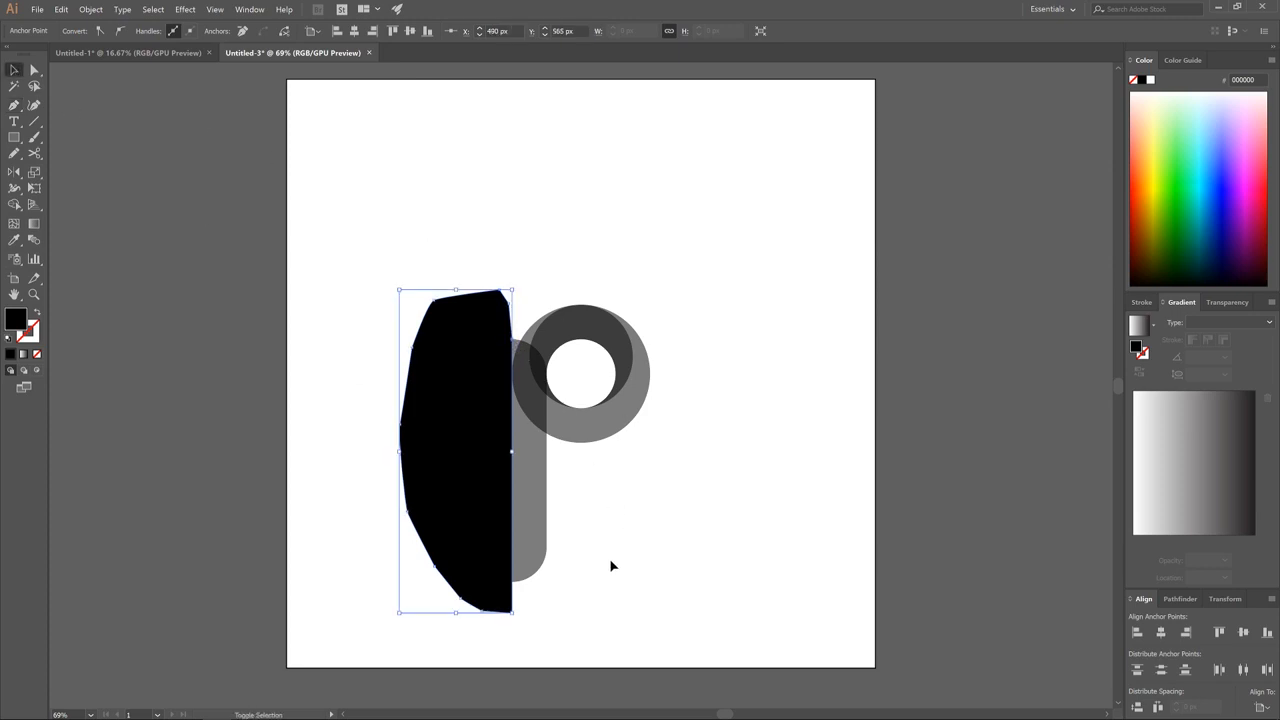
shift+click(537, 502)
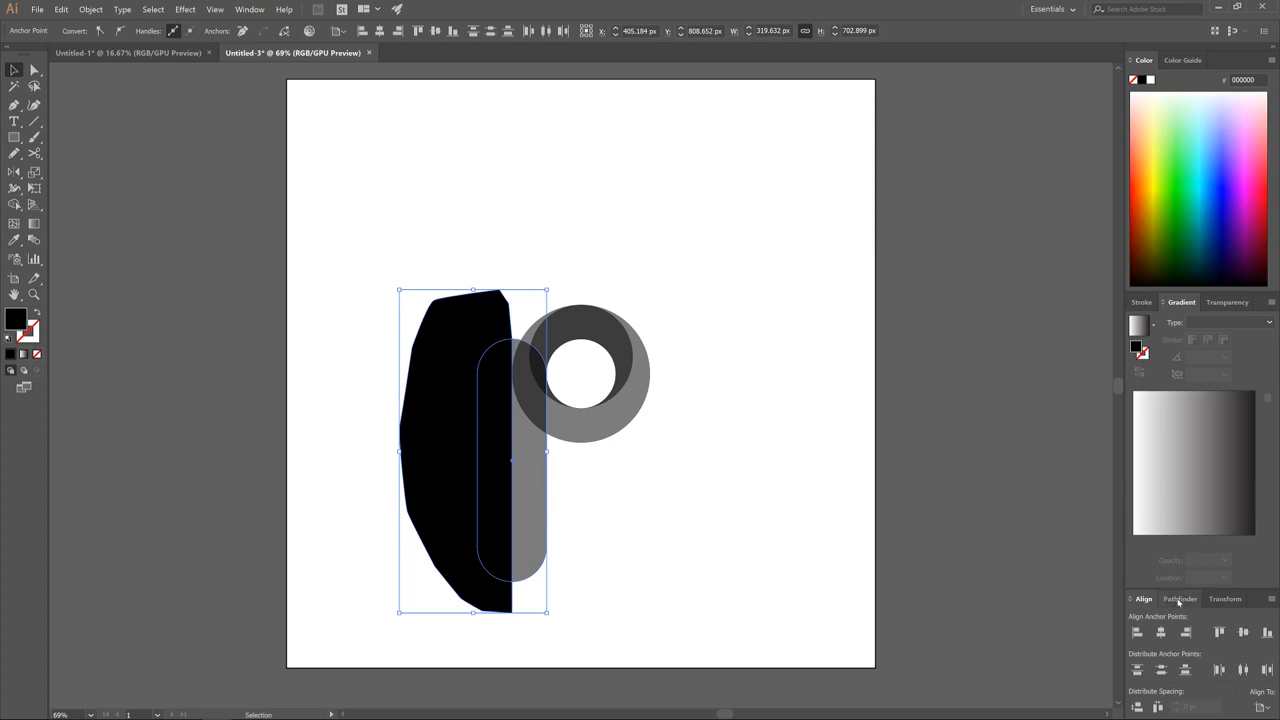
click(1178, 601)
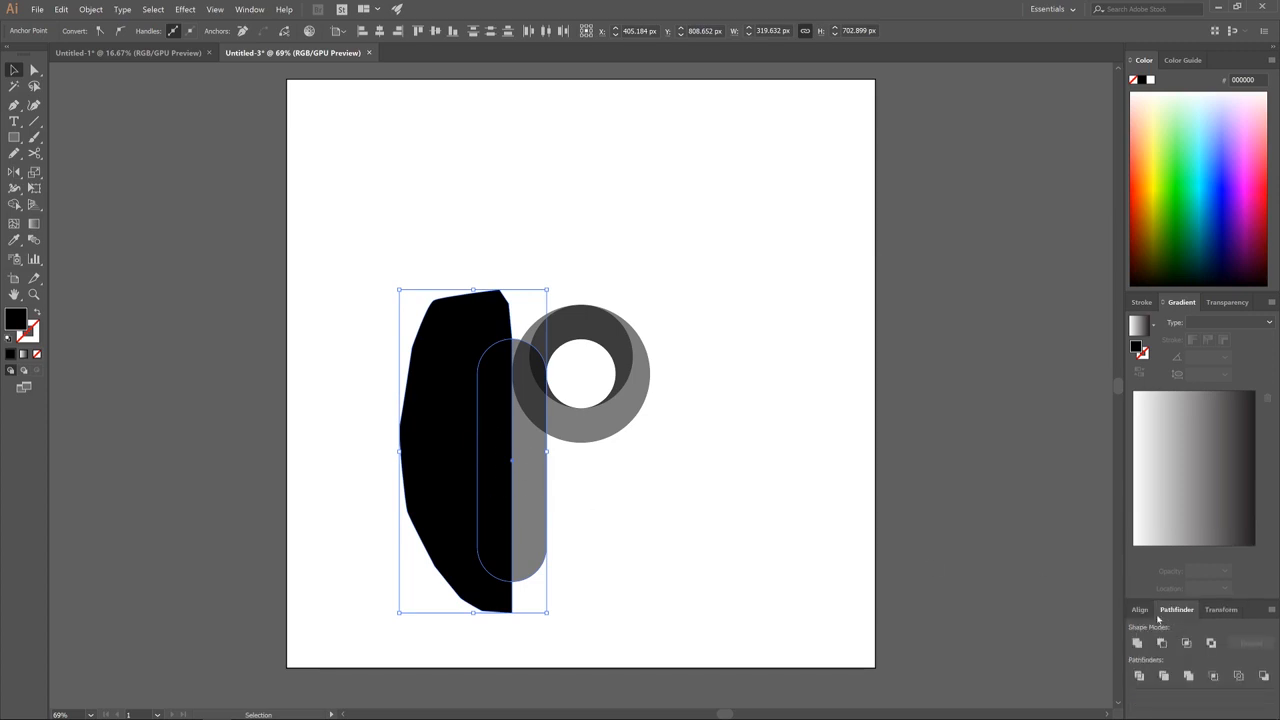
click(249, 9)
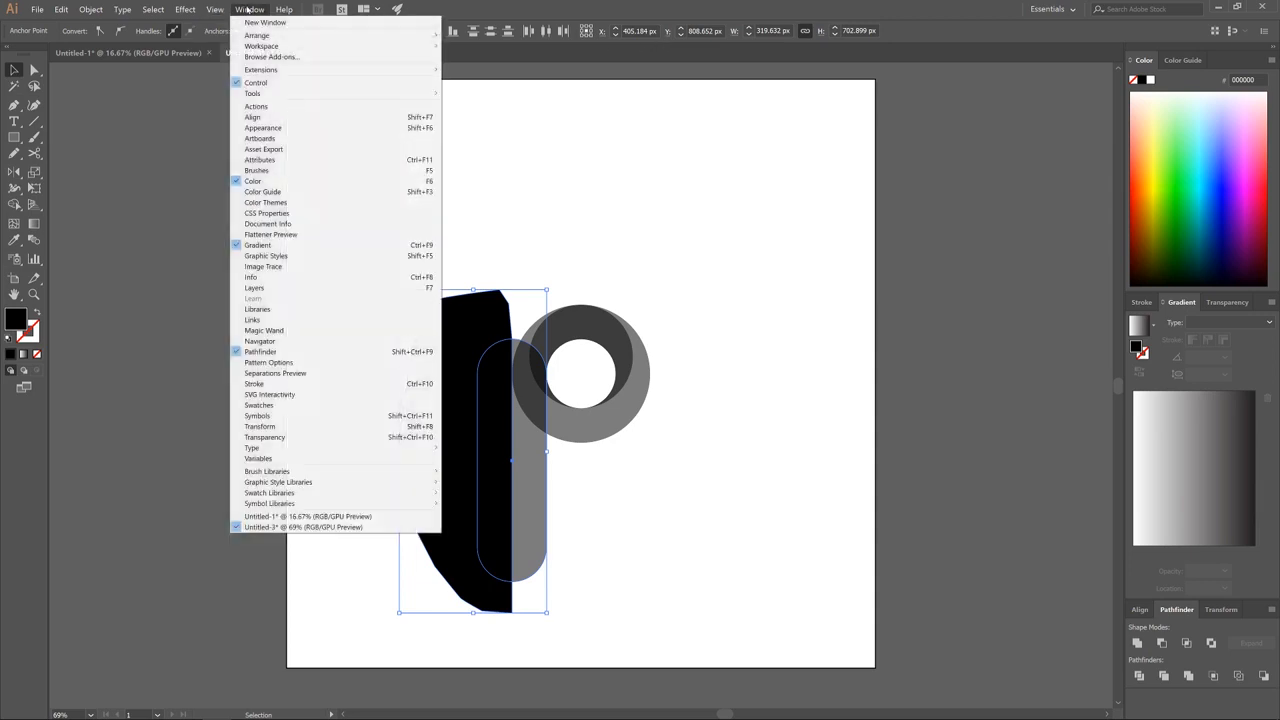
key(Escape)
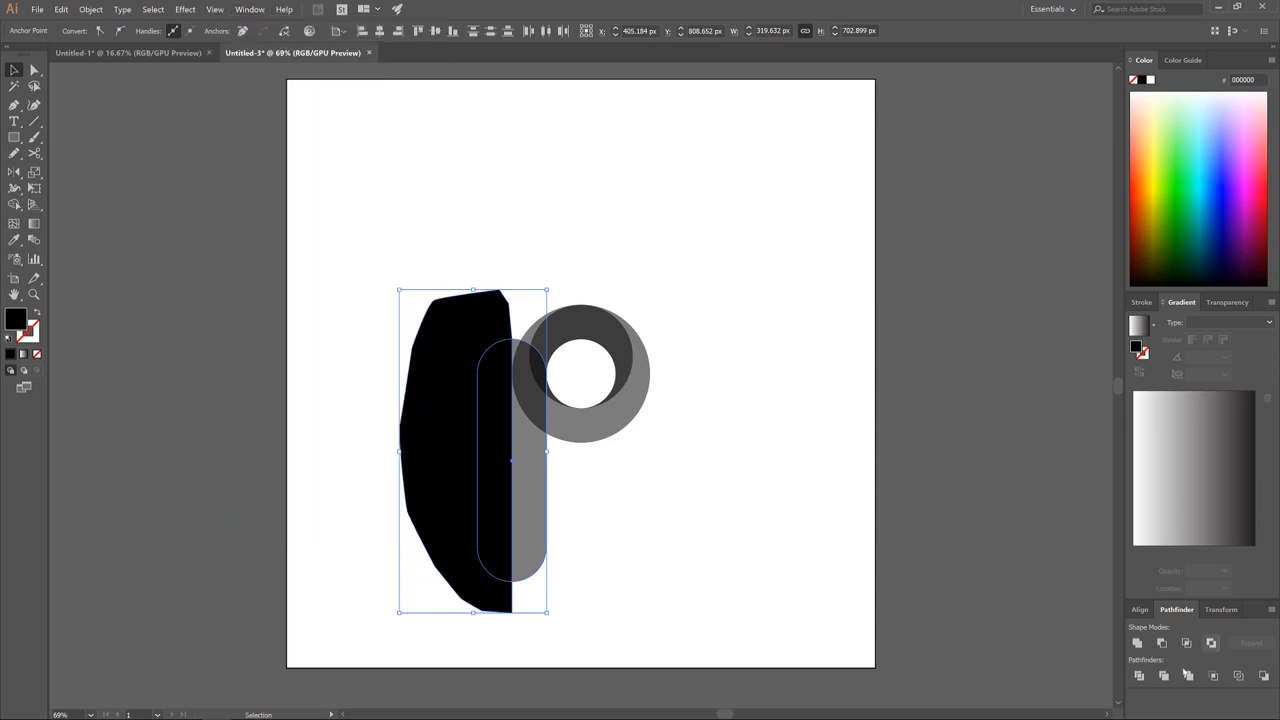
click(1161, 643)
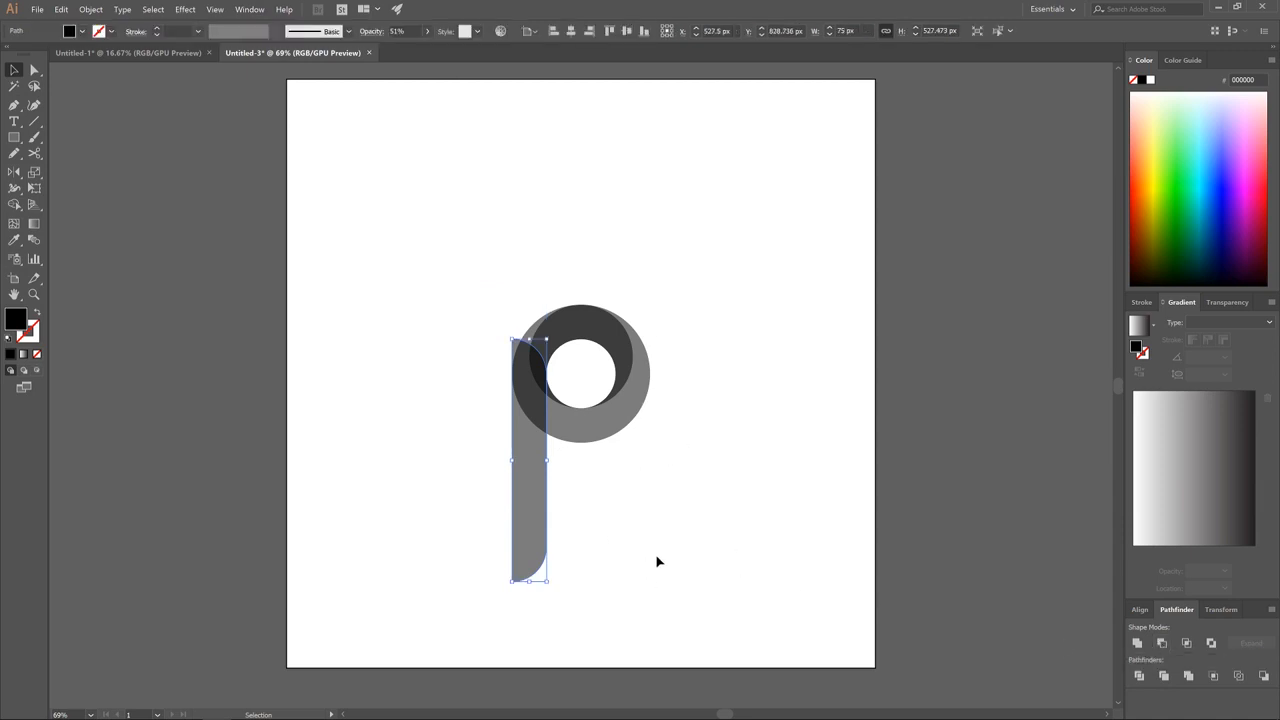
Step: Shorten the half bar to about 325 px tall by moving its lower anchor points straight up
click(33, 70)
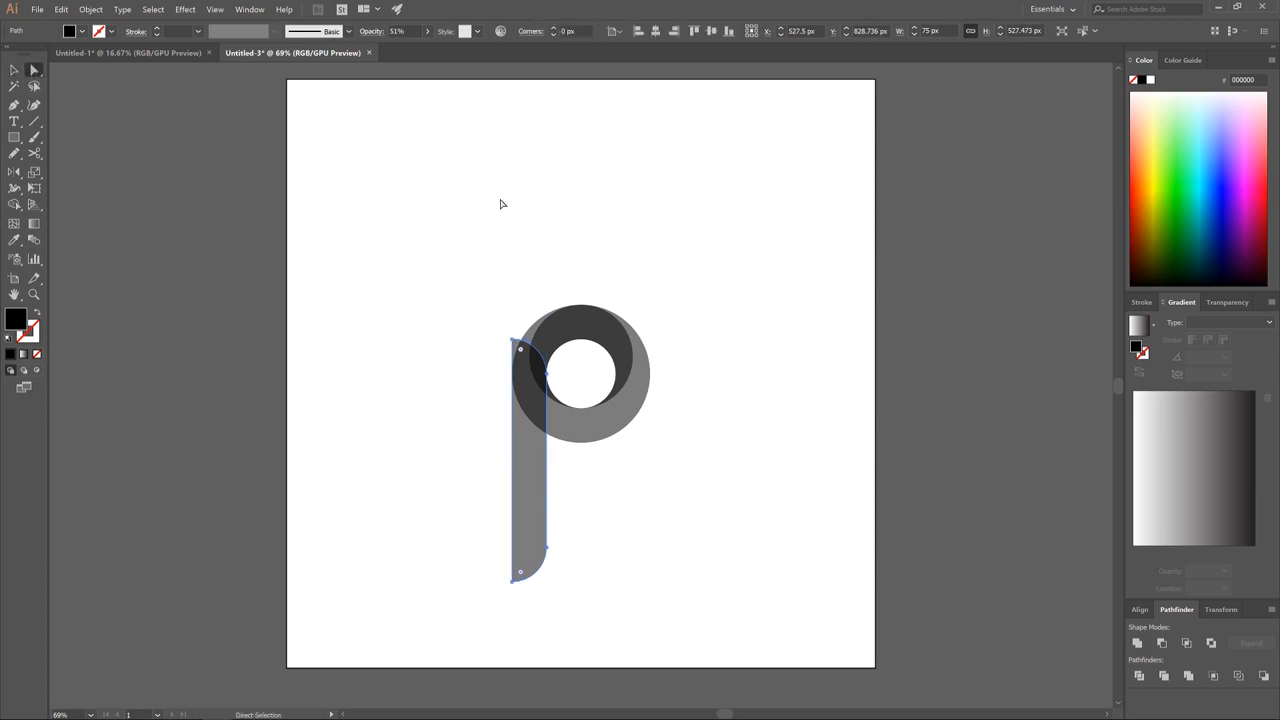
drag(592, 597, 451, 524)
drag(548, 552, 543, 467)
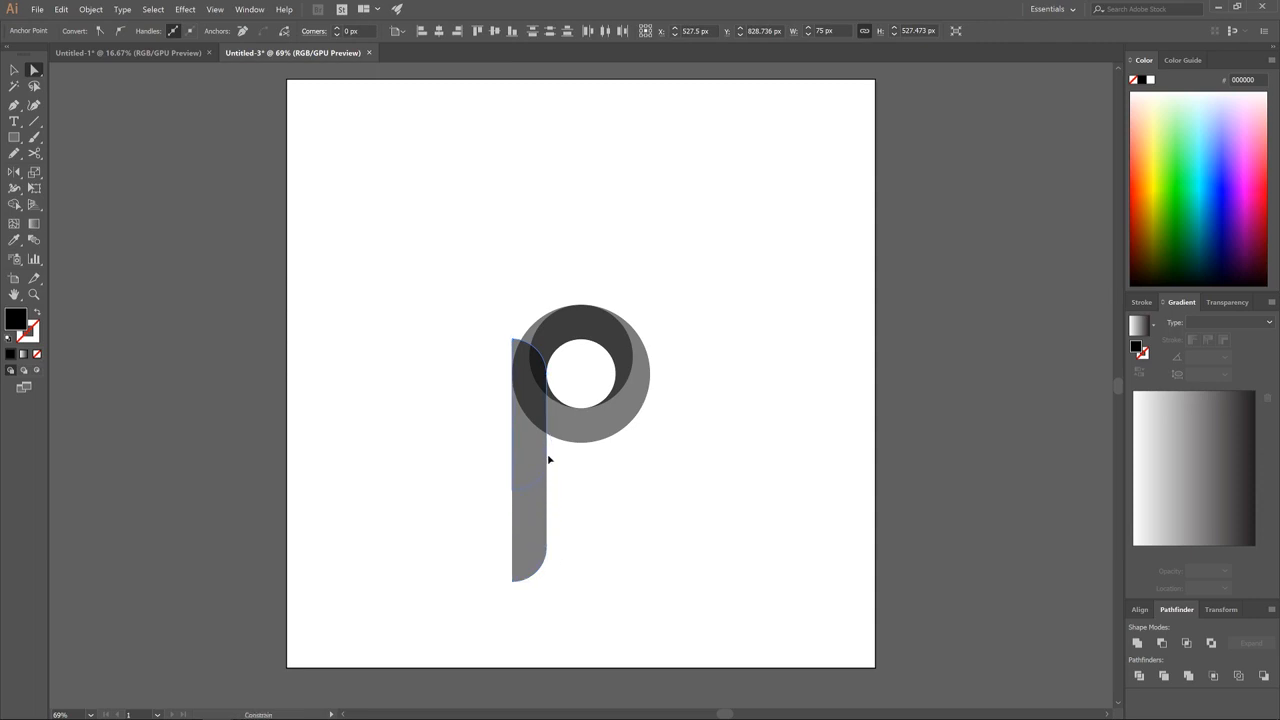
drag(548, 458, 548, 459)
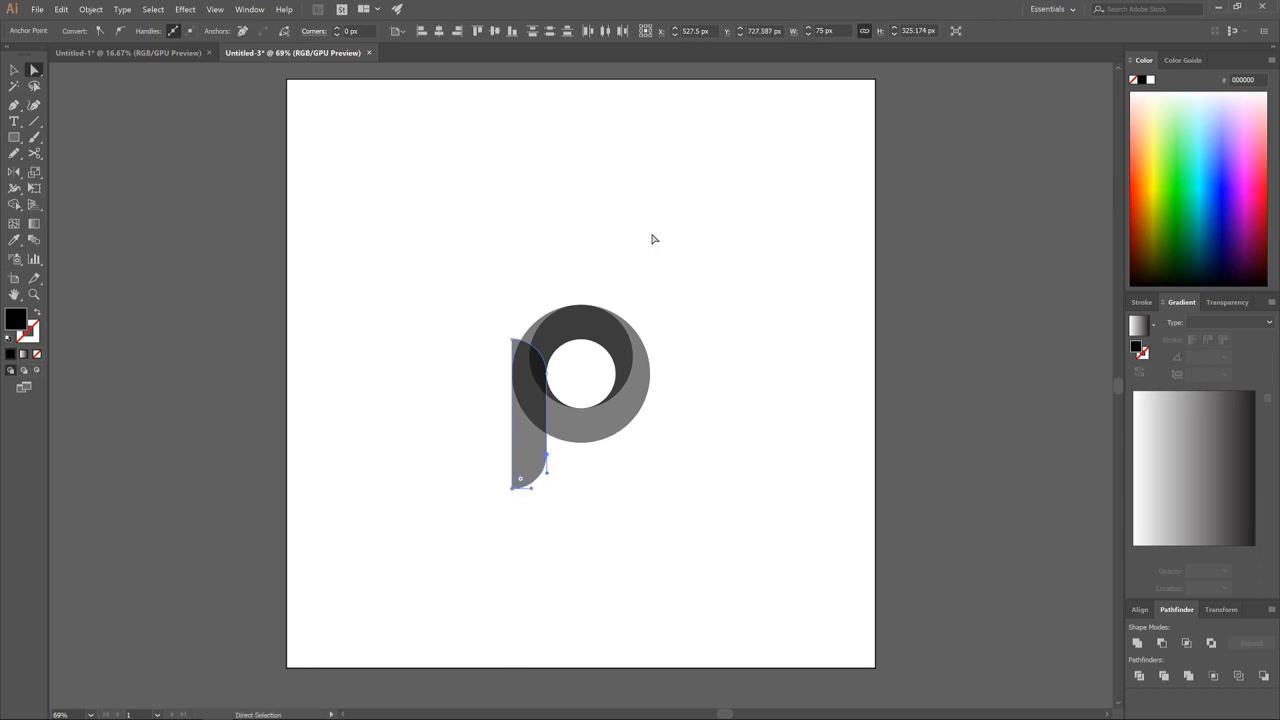
click(15, 69)
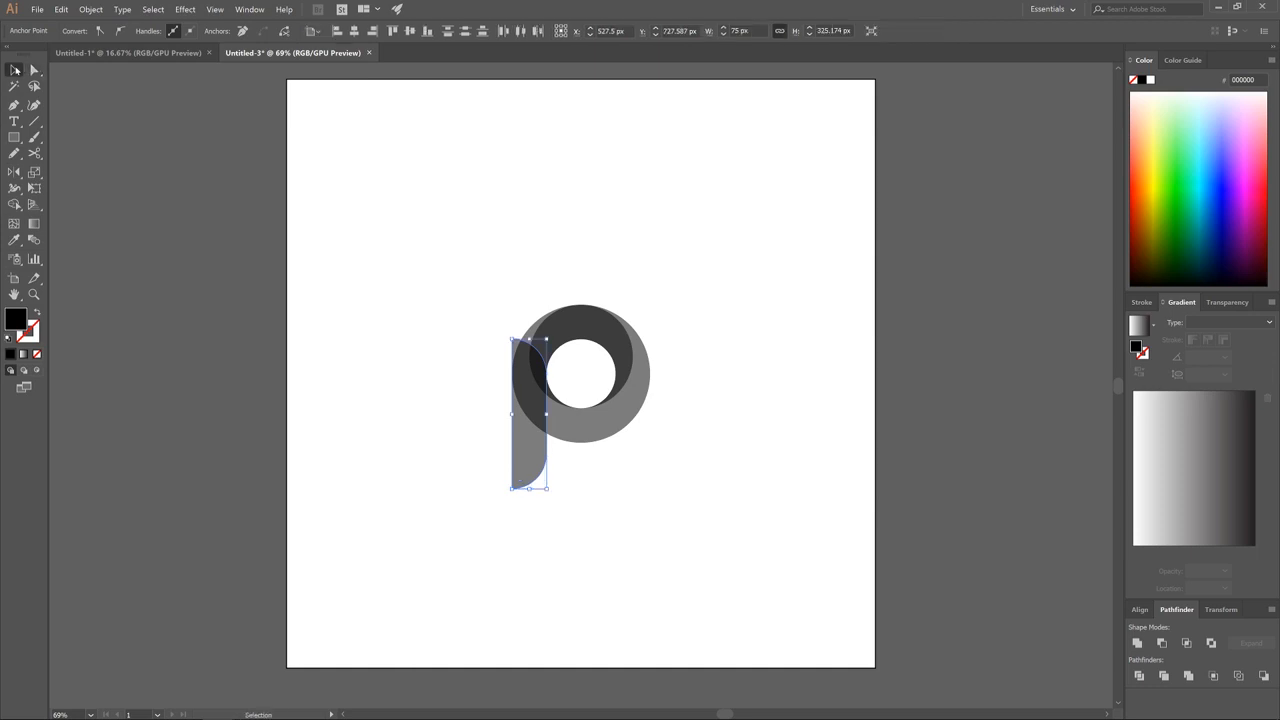
Step: With the Shape Builder, remove the bar's corner outside the ring, merge the stem with the upper ring, and join the dark sliver to the lower ring
drag(727, 522, 437, 274)
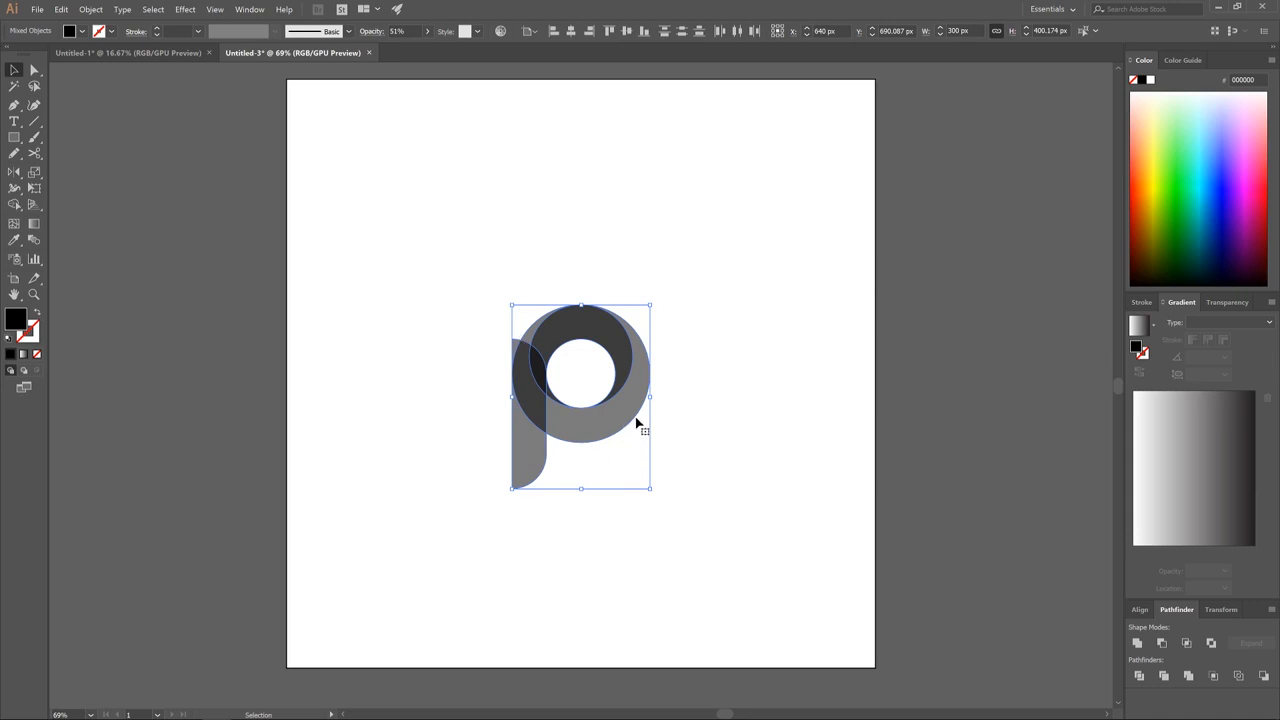
scroll(599, 441, up, 2)
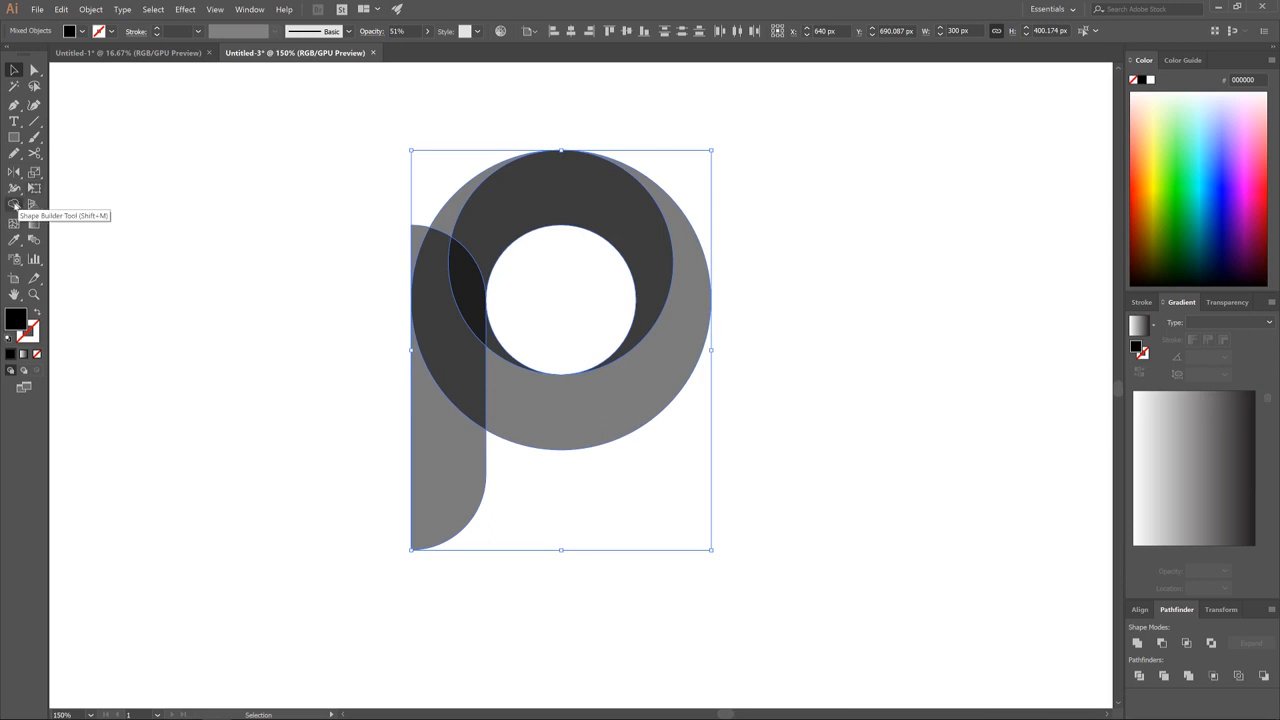
click(14, 205)
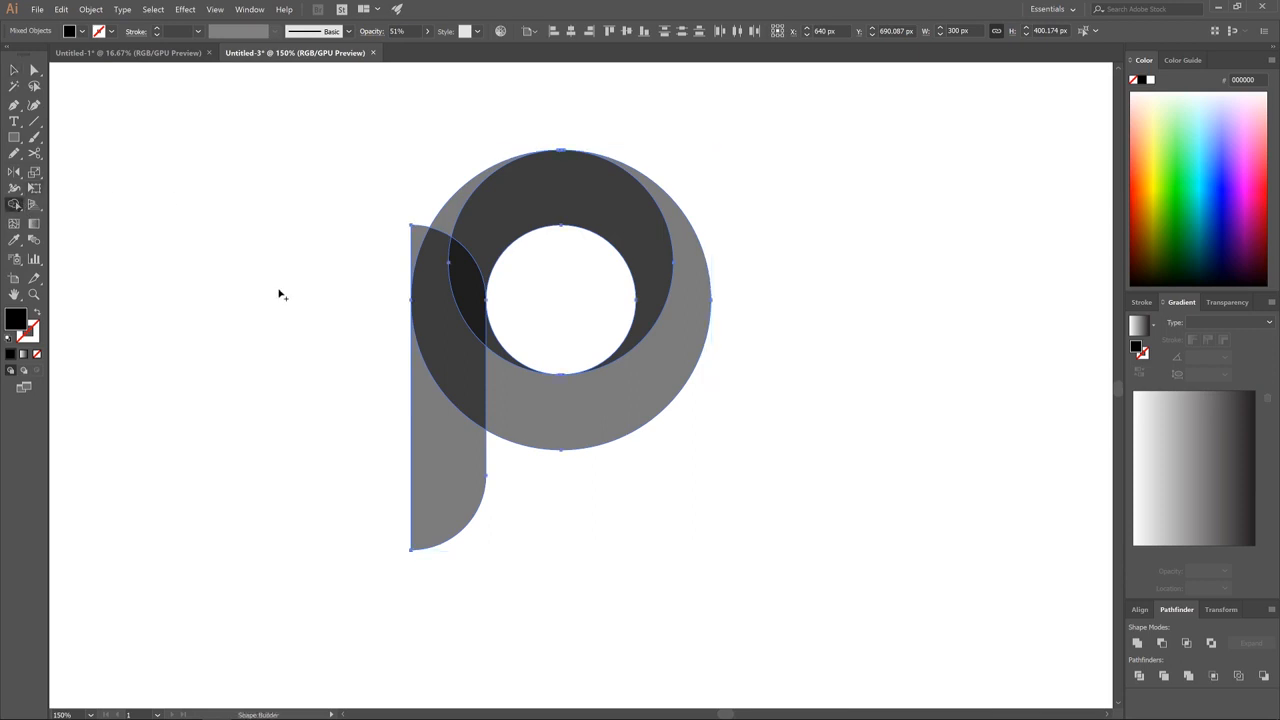
alt+click(418, 237)
mouse_move(455, 488)
mouse_down()
mouse_move(465, 318)
mouse_move(452, 258)
mouse_move(488, 206)
mouse_move(465, 222)
mouse_up()
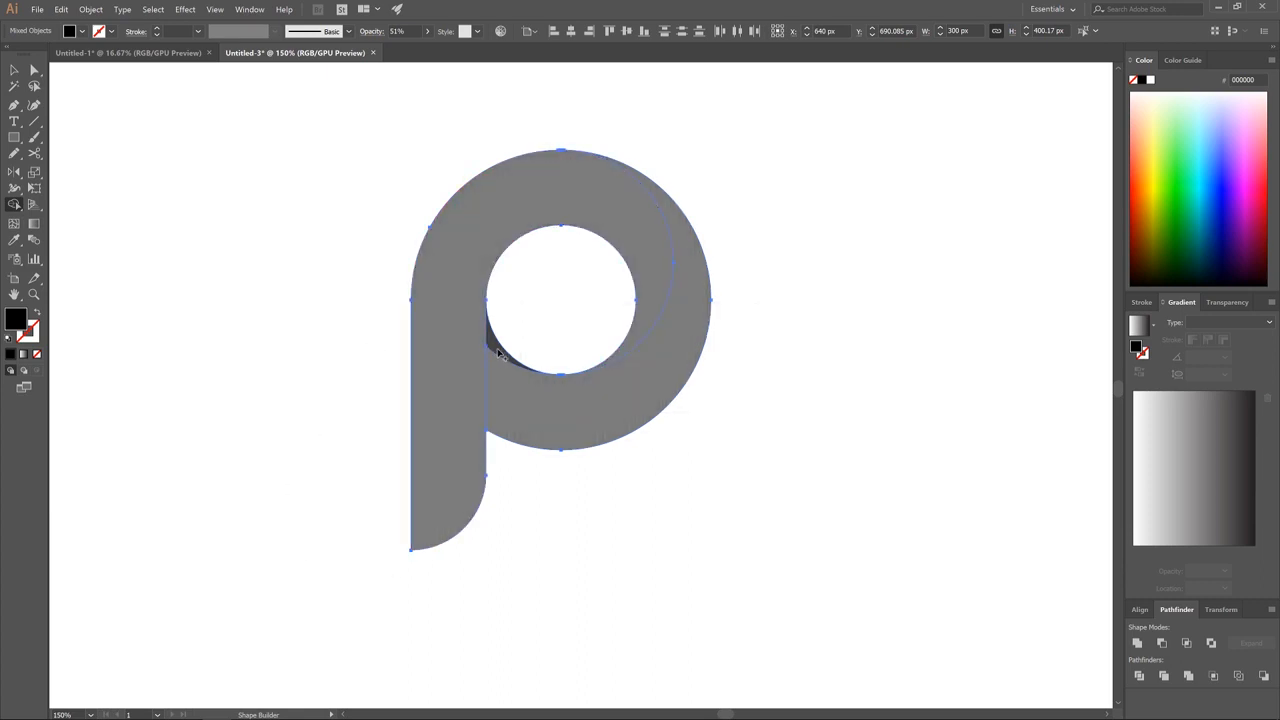
drag(497, 349, 513, 386)
click(1184, 189)
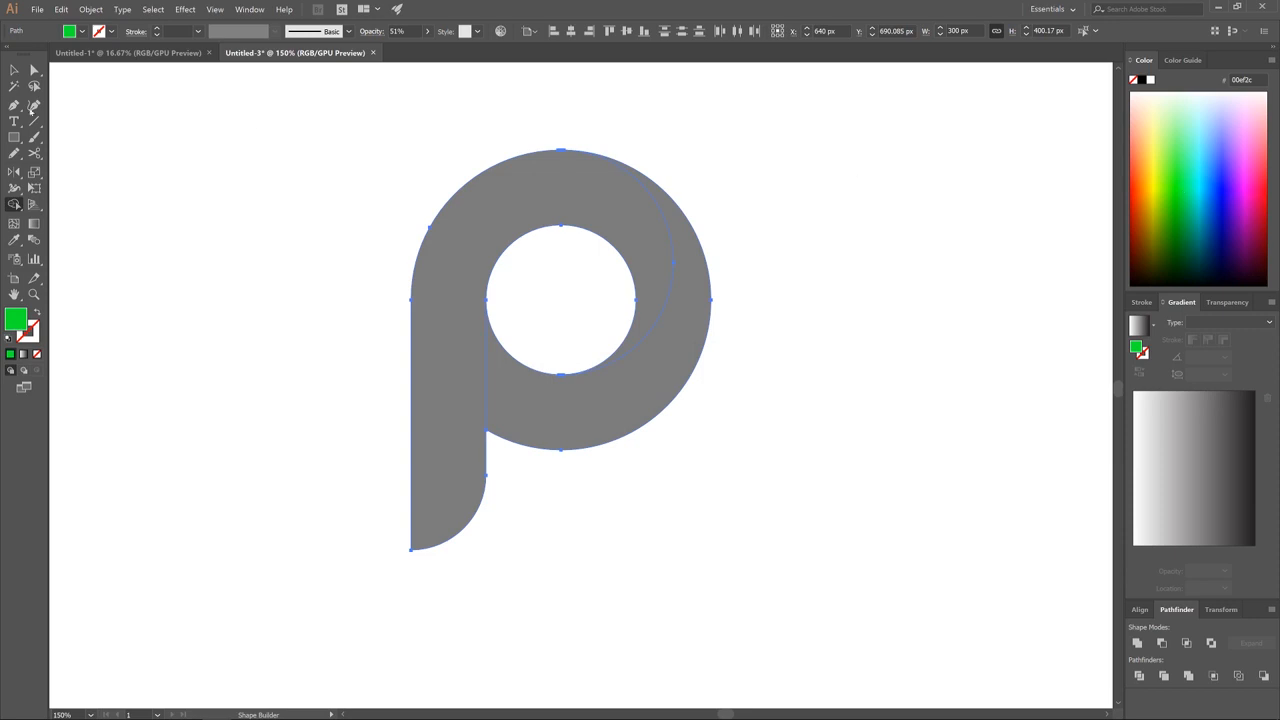
click(15, 70)
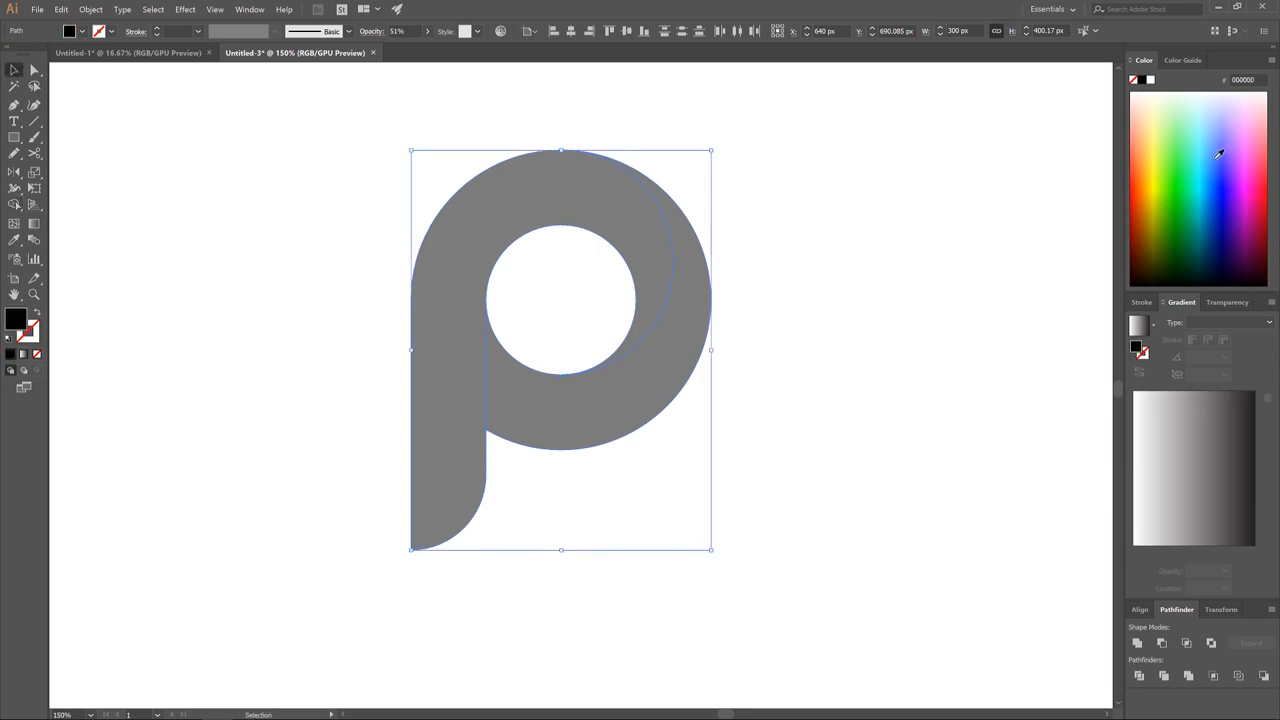
click(1176, 179)
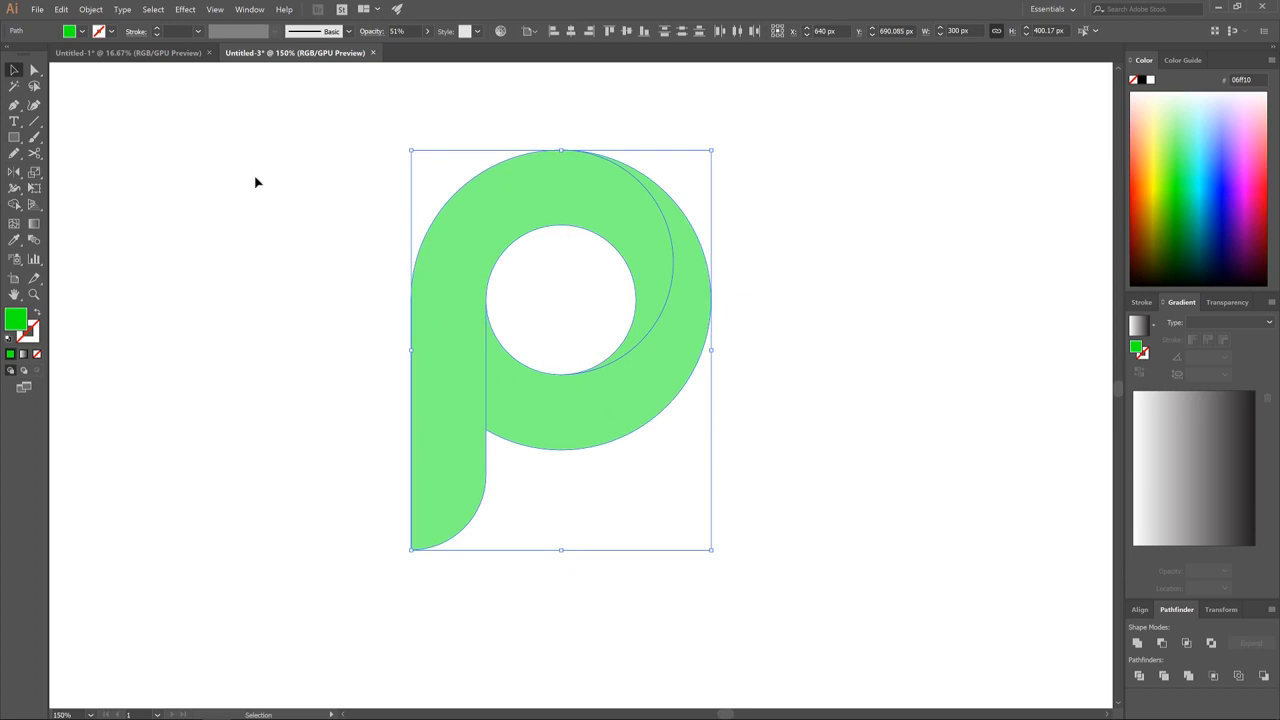
key(ctrl+z)
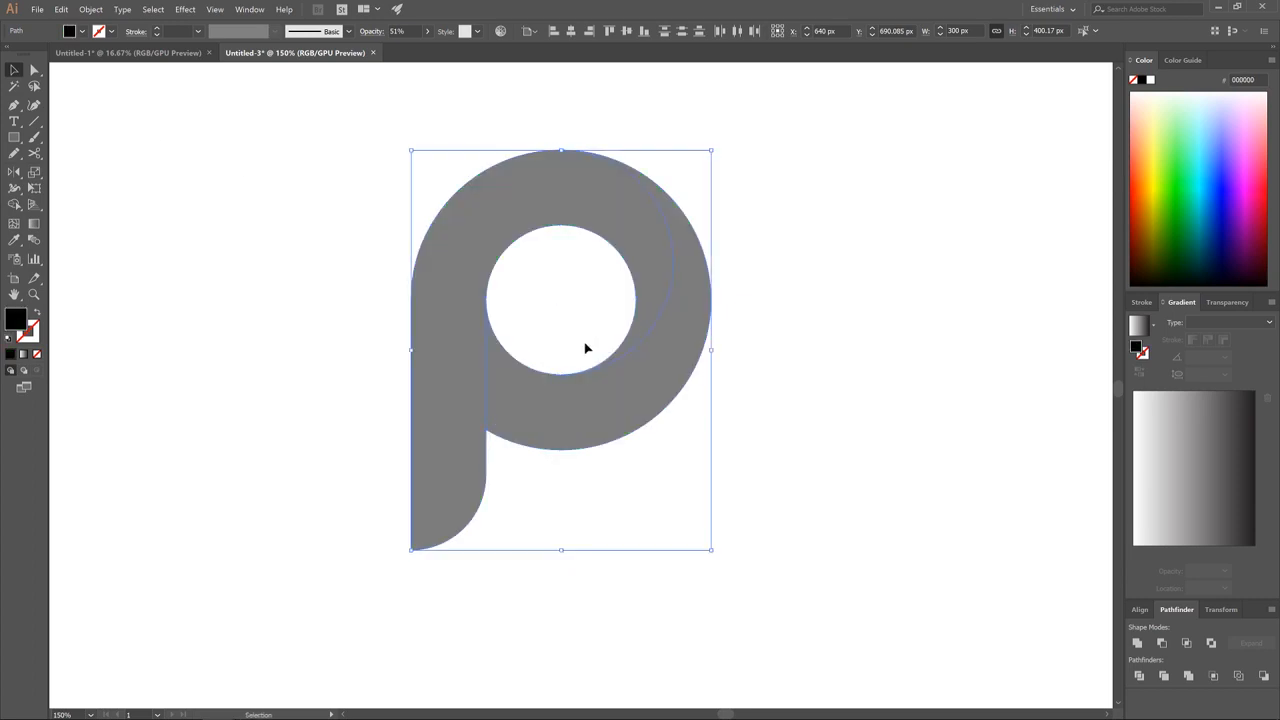
Step: Fill only the crescent-shaped lower-right part of the P with bright green and deselect it
click(888, 258)
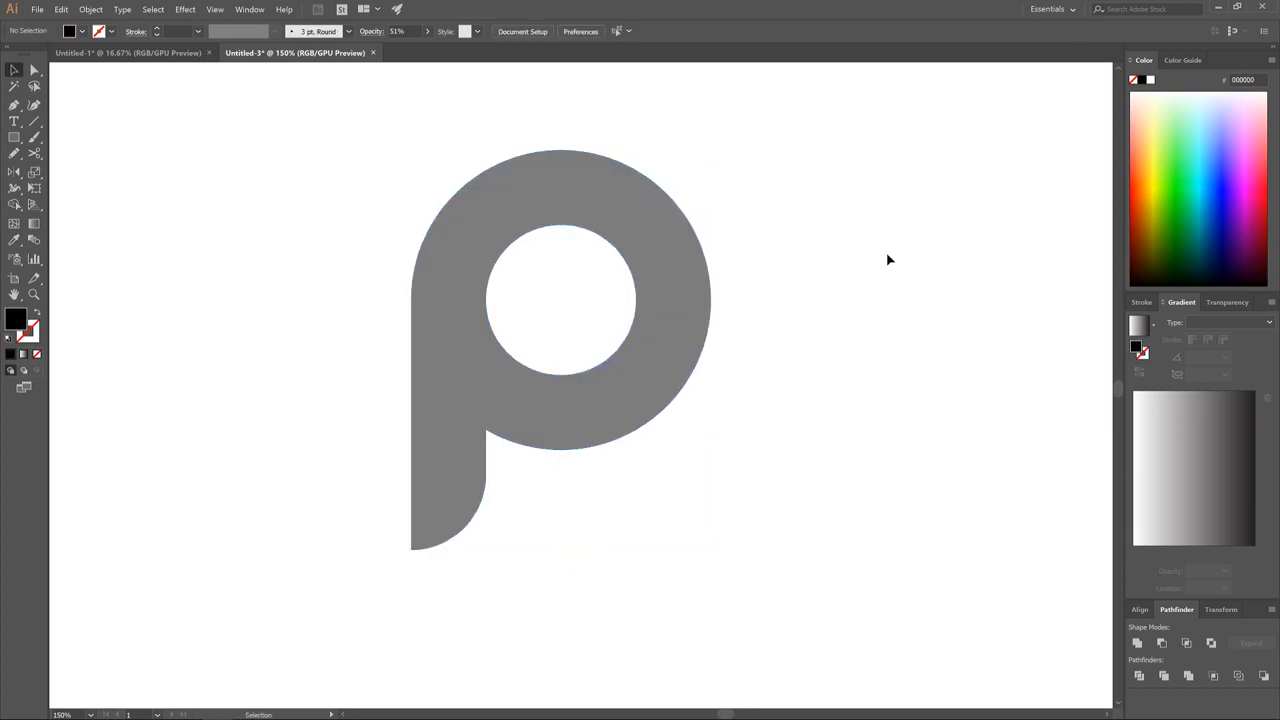
click(690, 305)
click(1176, 180)
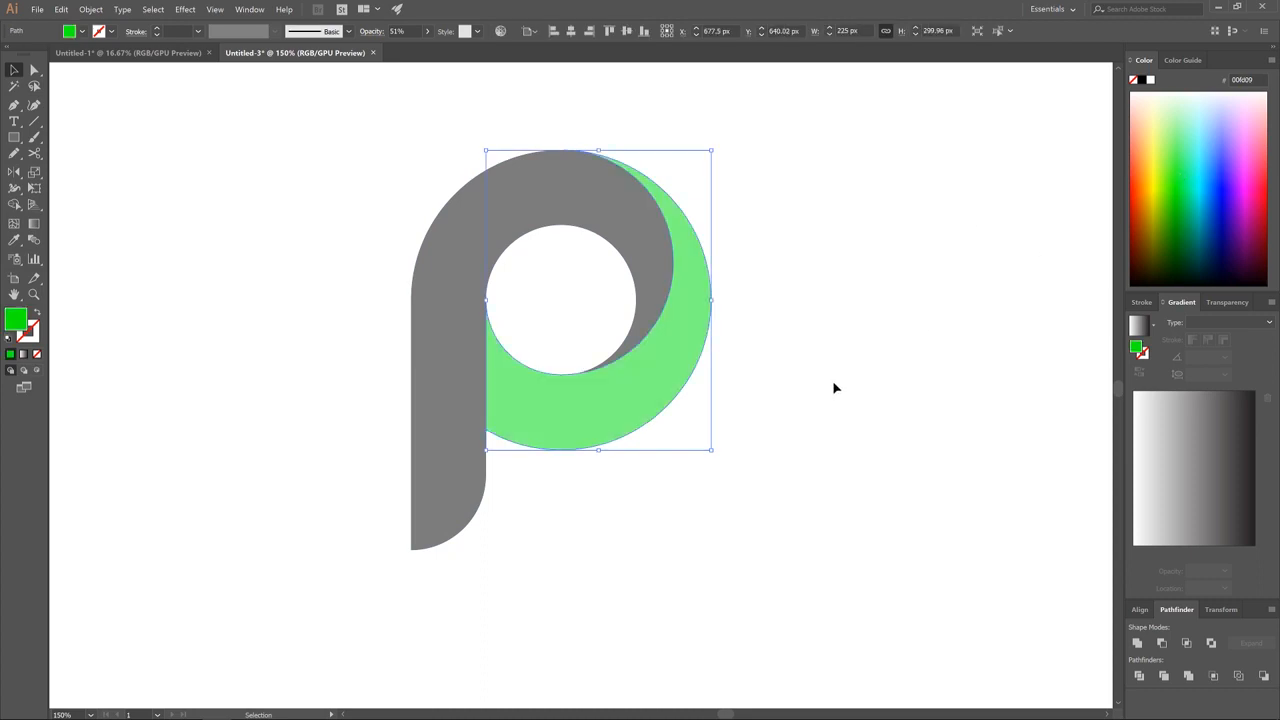
click(841, 352)
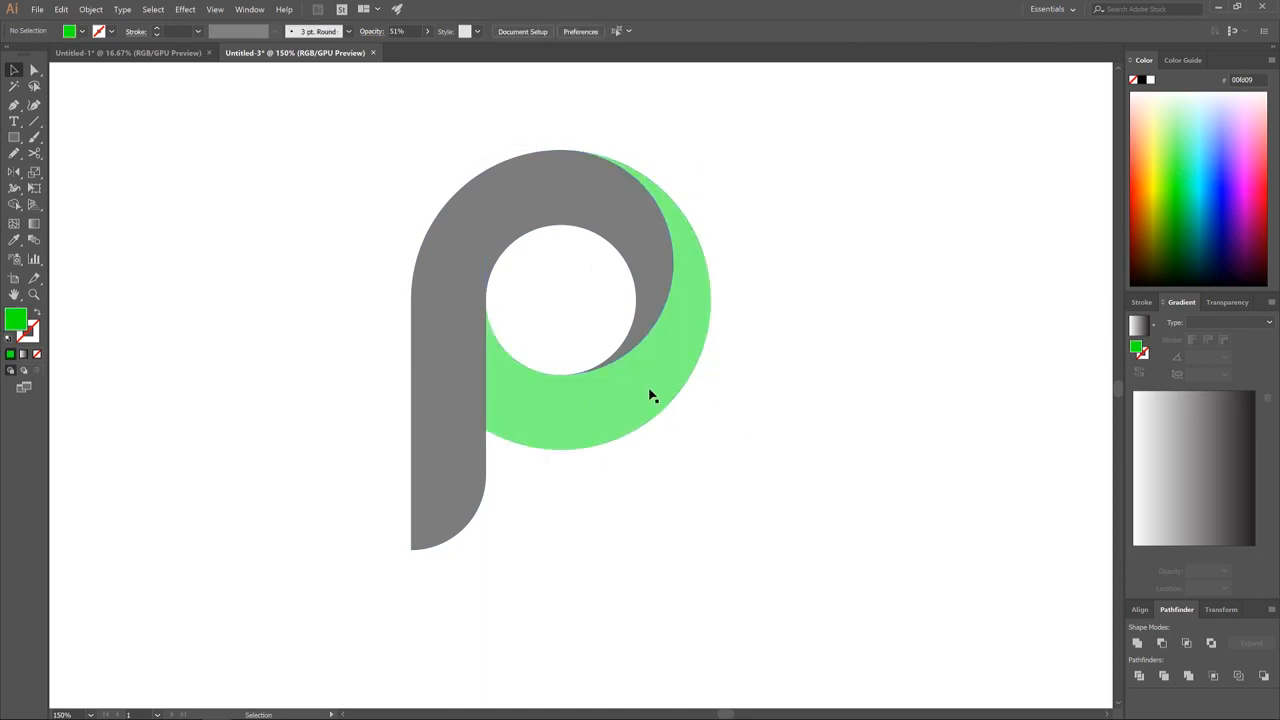
drag(651, 394, 760, 440)
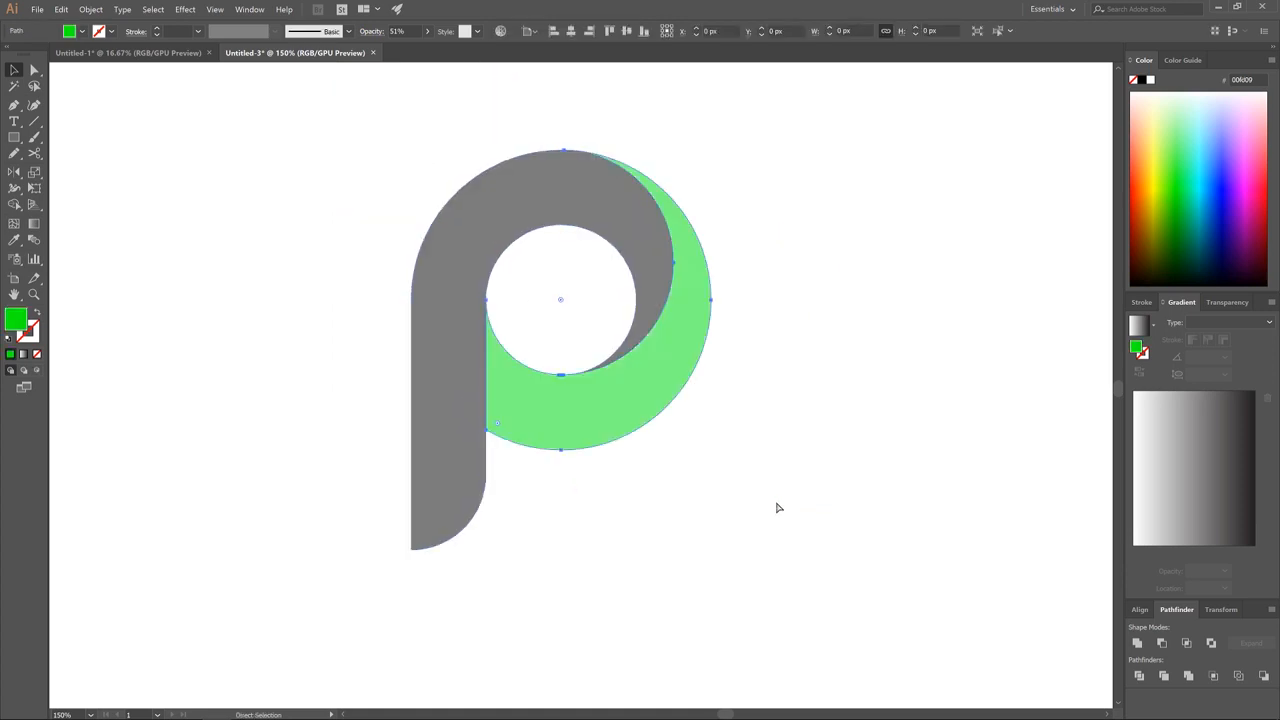
click(673, 517)
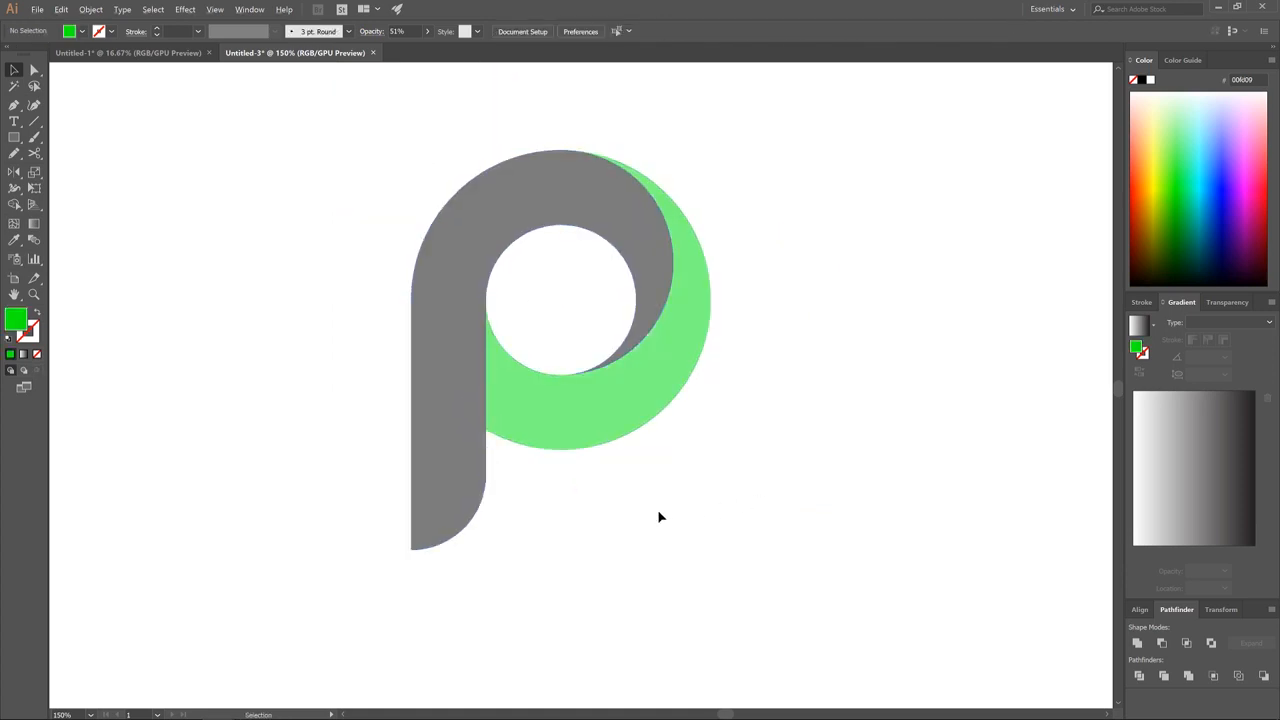
Step: Select both parts of the P, set their opacity to 100%, and deselect them
scroll(659, 517, down, 1)
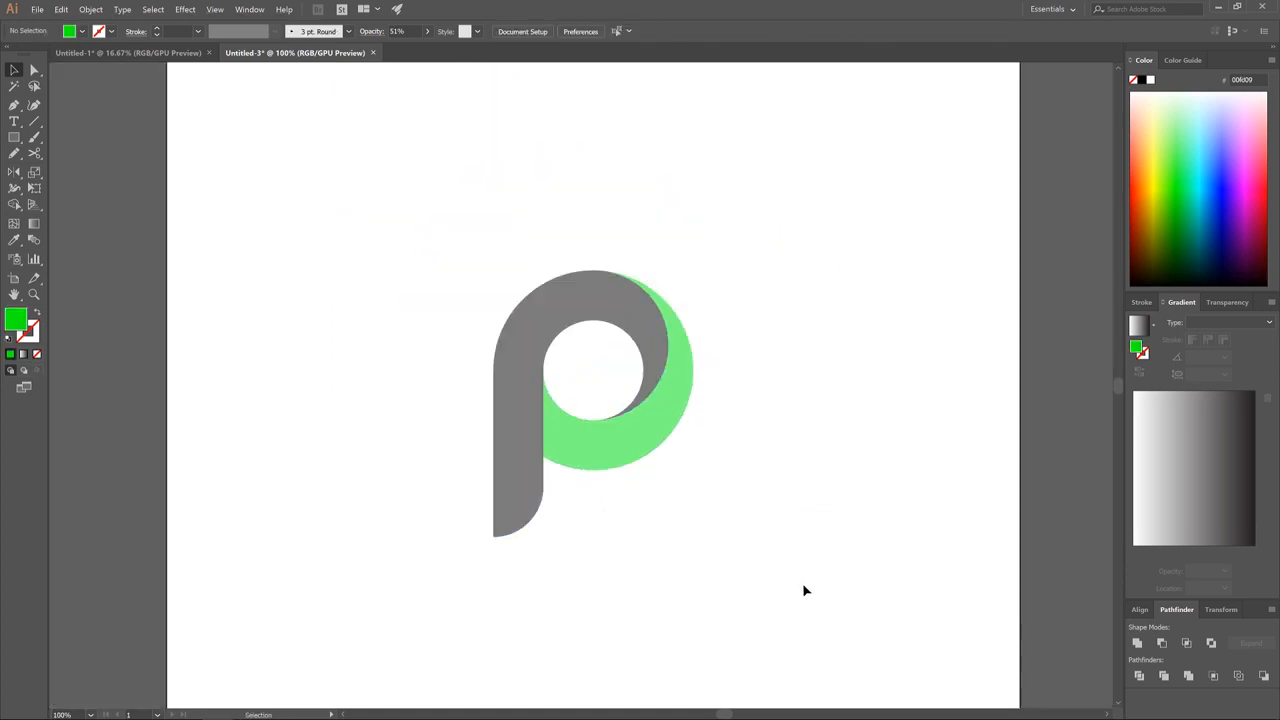
drag(803, 589, 337, 200)
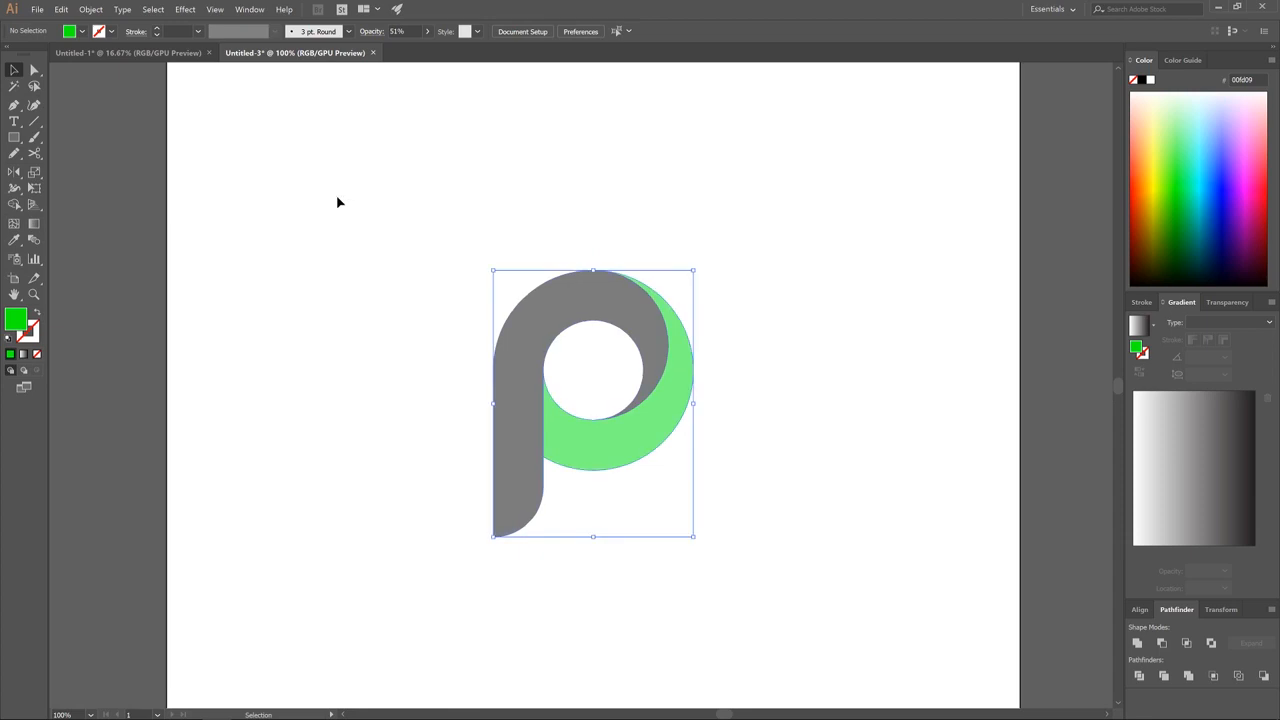
click(427, 31)
drag(401, 47, 426, 47)
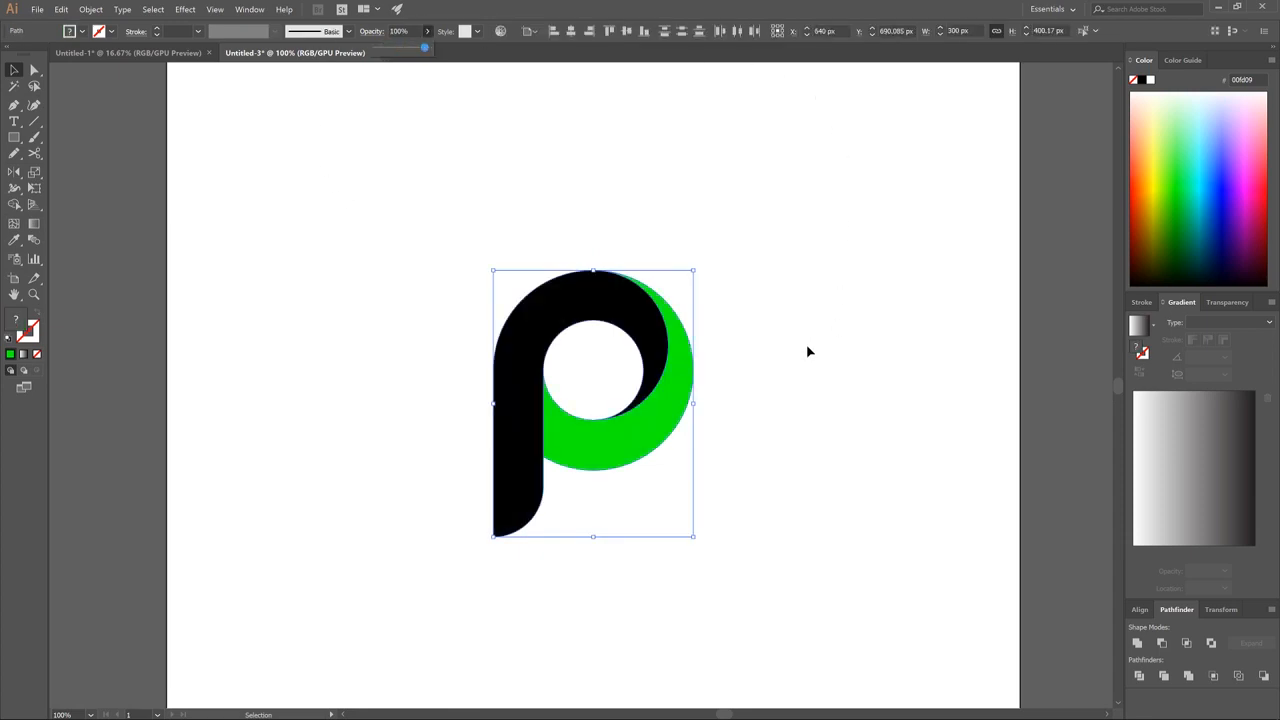
click(833, 190)
click(833, 190)
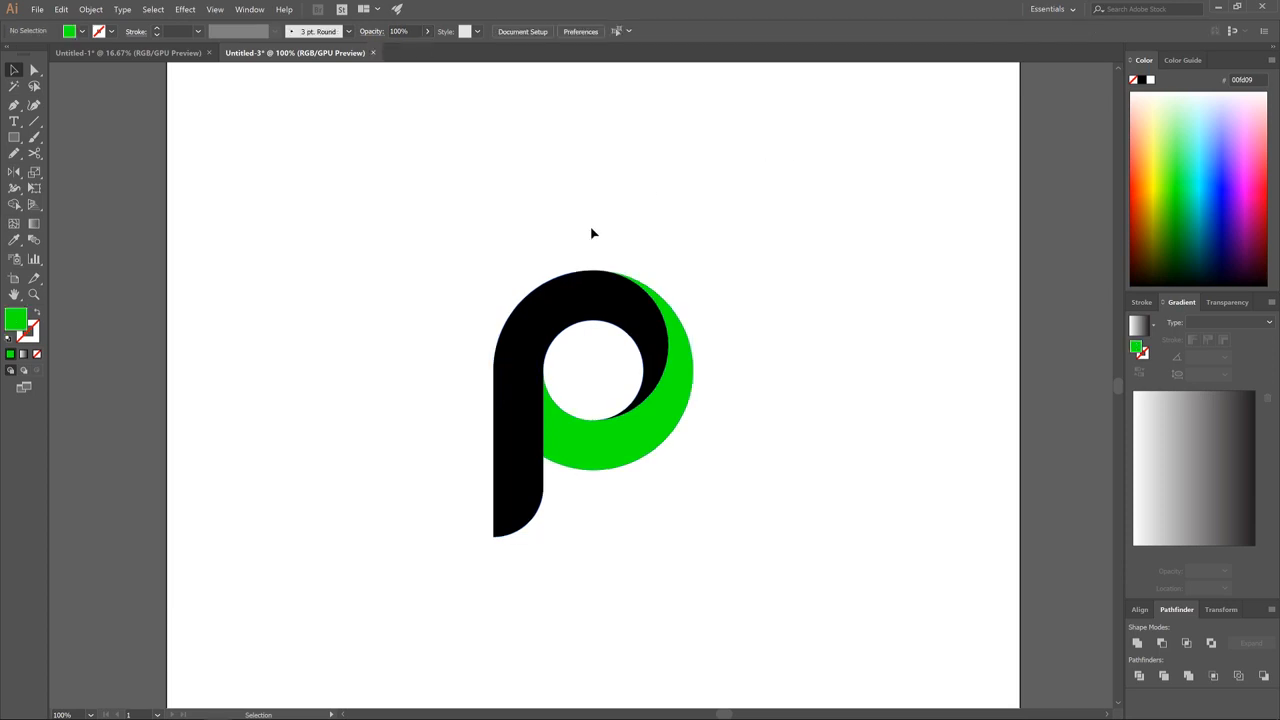
Step: Give the black part of the P a linear gradient fill and color its end stop crimson in HSB, about H 345, S 100, B 83
click(568, 298)
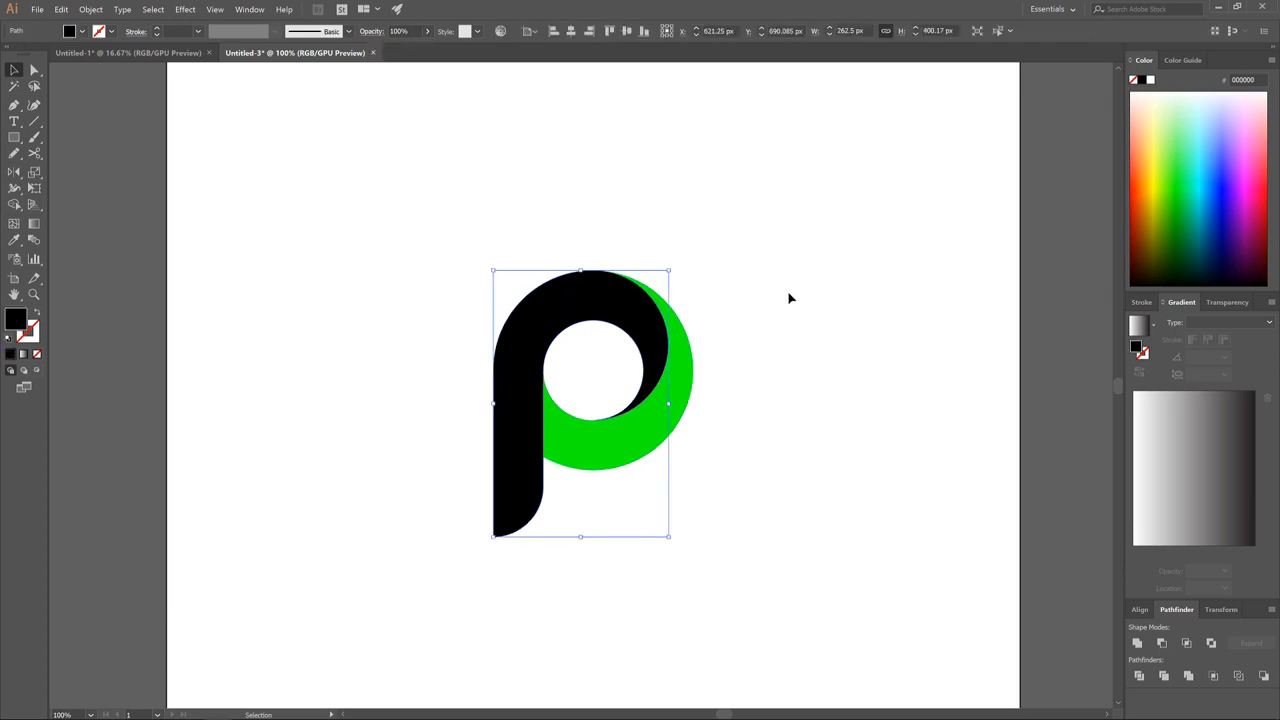
click(1246, 323)
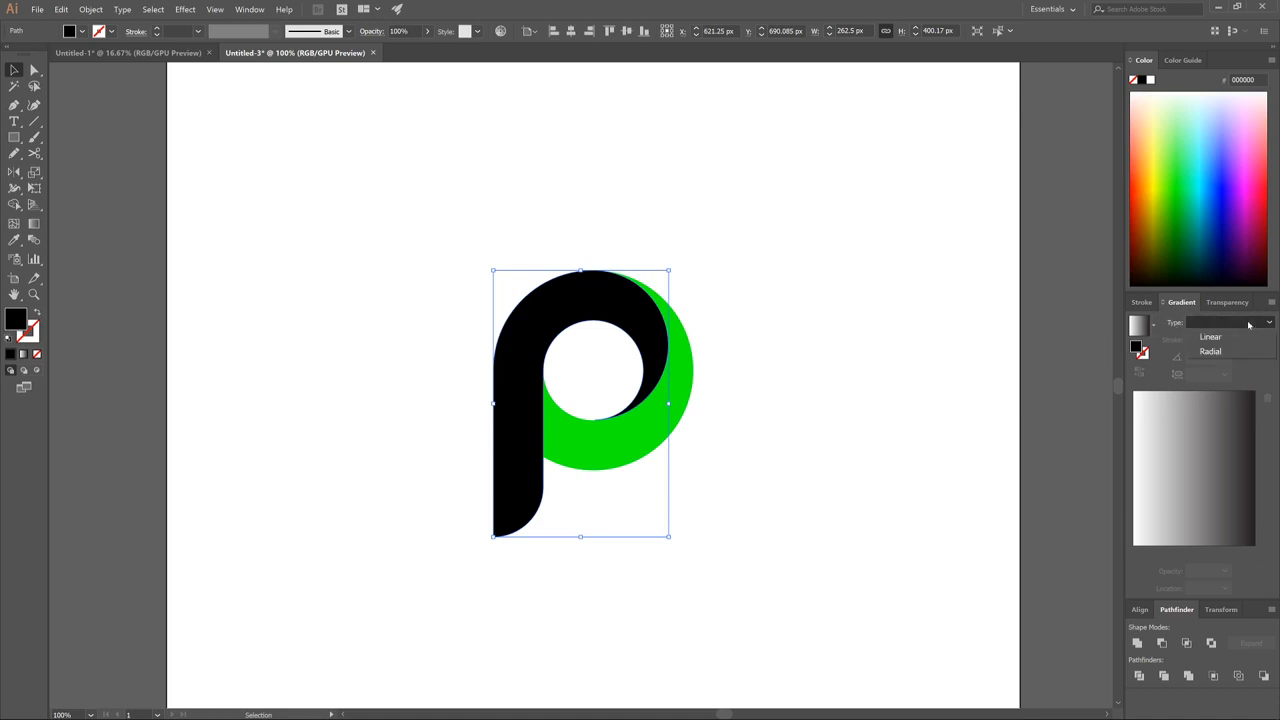
click(1214, 337)
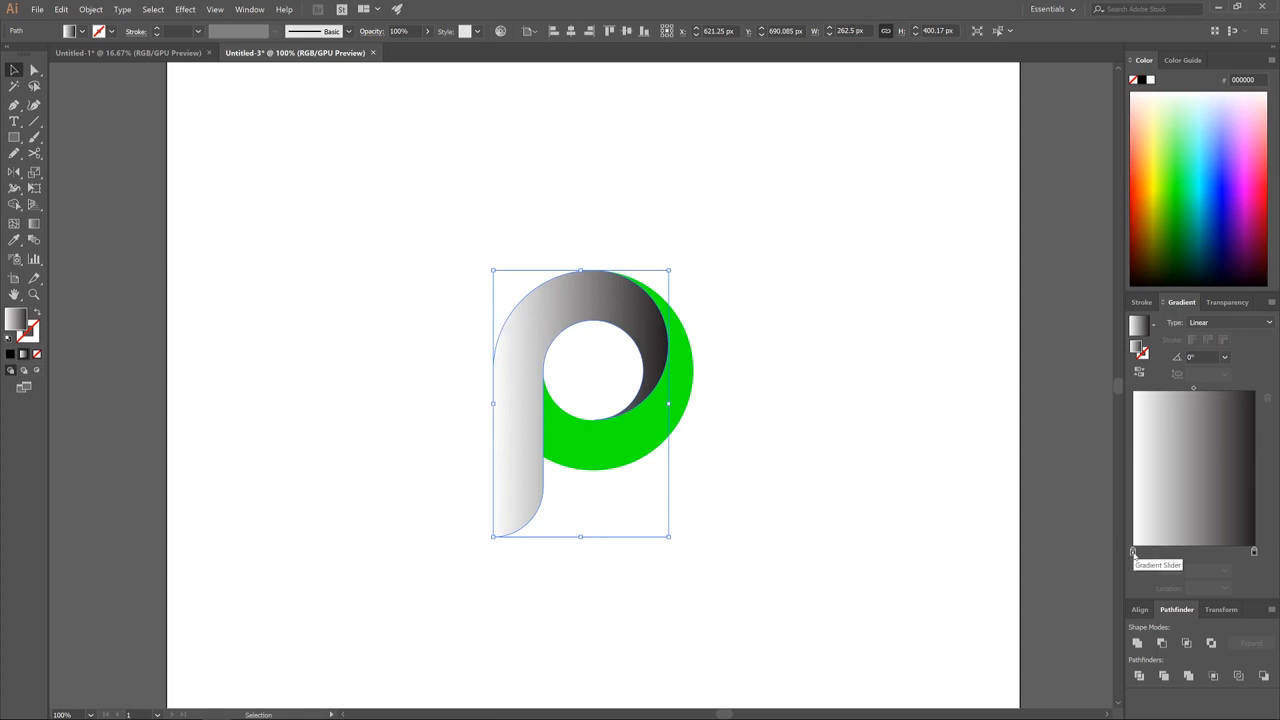
double_click(1254, 553)
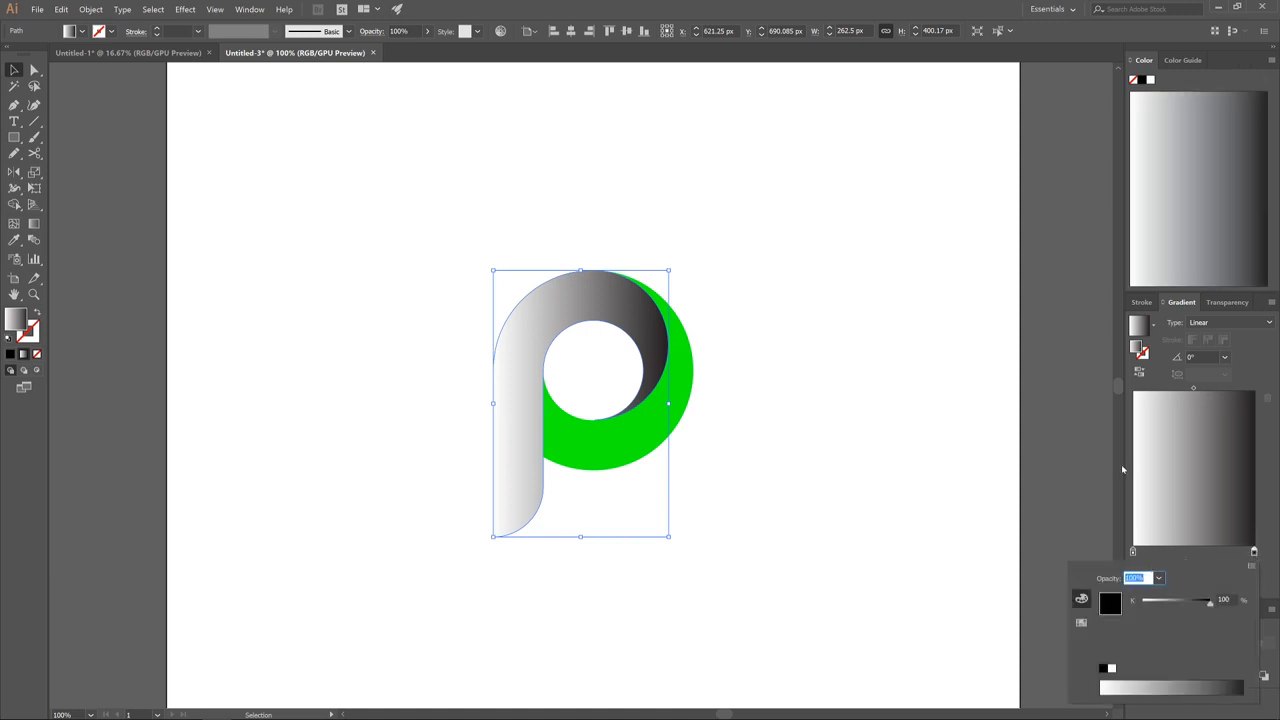
click(1250, 566)
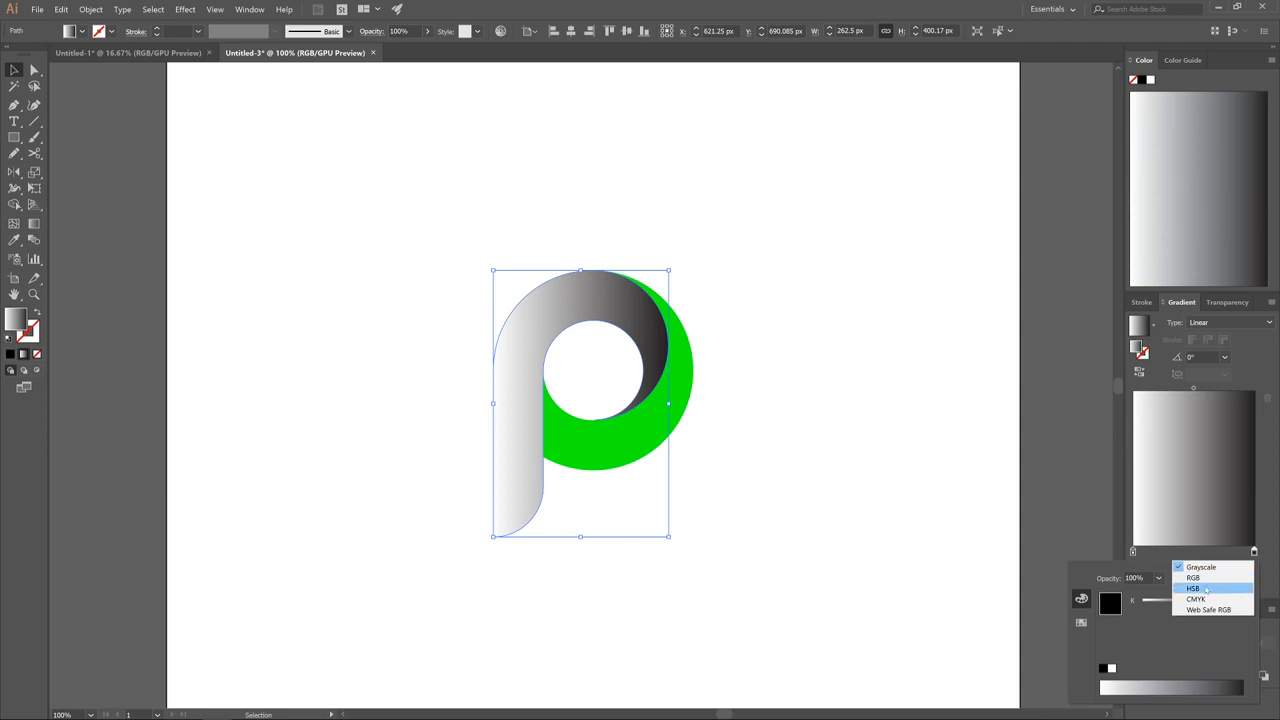
click(1203, 589)
drag(1230, 680, 1242, 684)
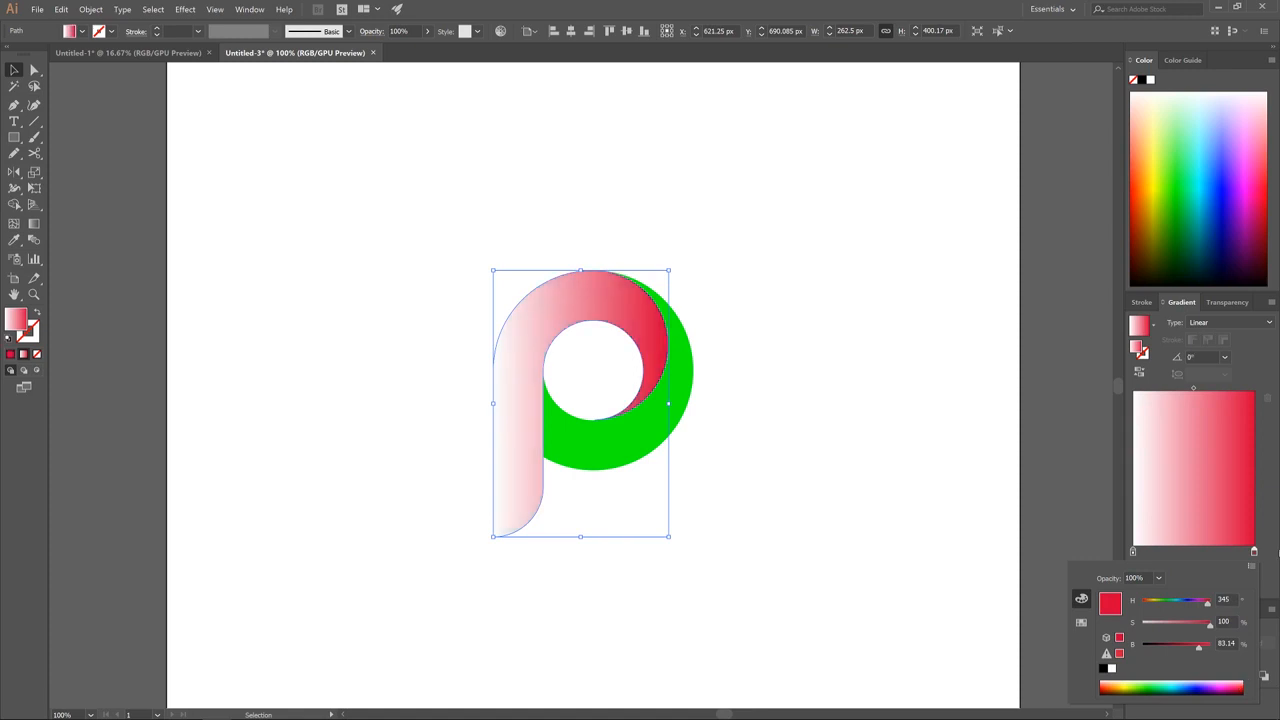
click(1270, 516)
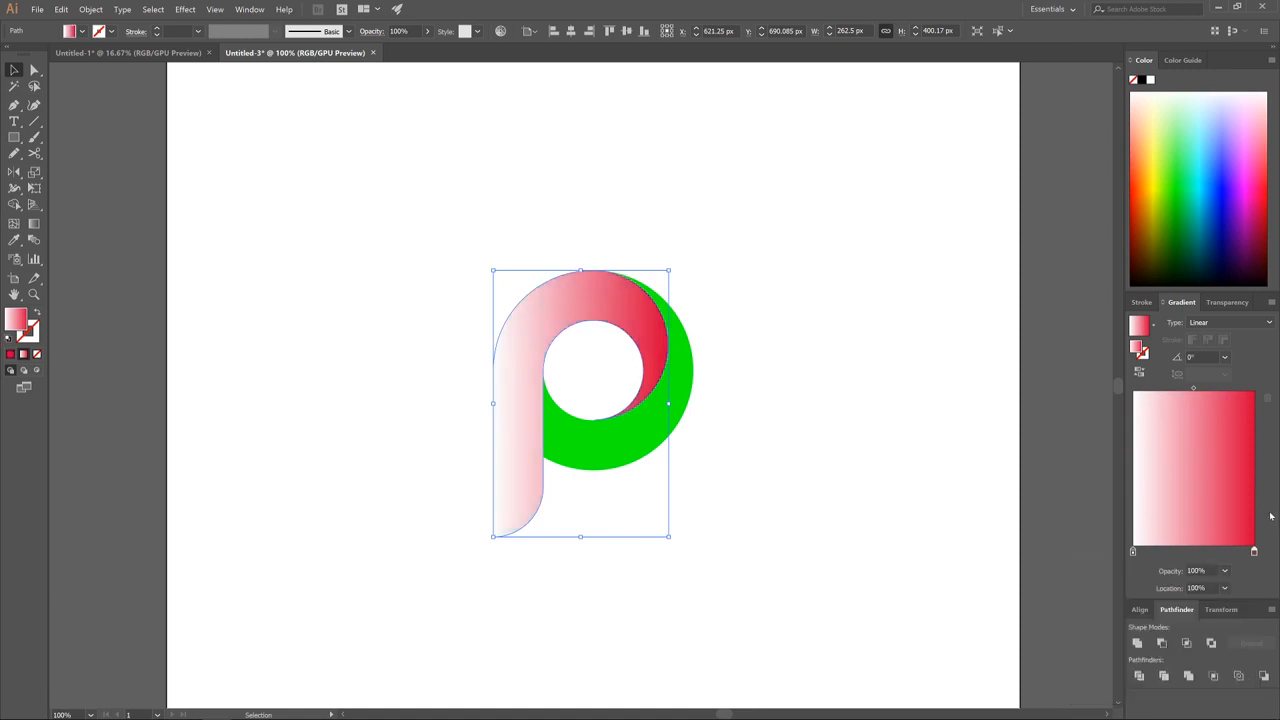
Step: Color the gradient's white starting stop amber yellow in HSB, about H 47, S 92, B 100
click(1133, 552)
double_click(1133, 552)
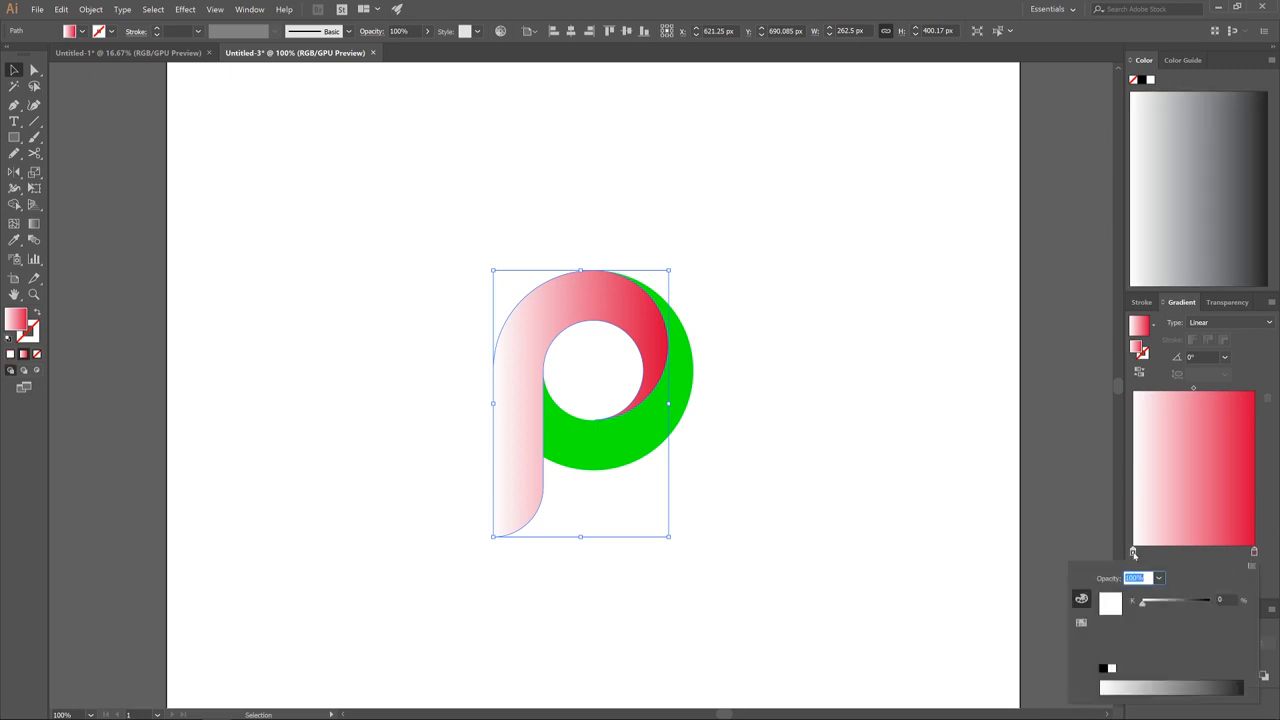
click(1251, 566)
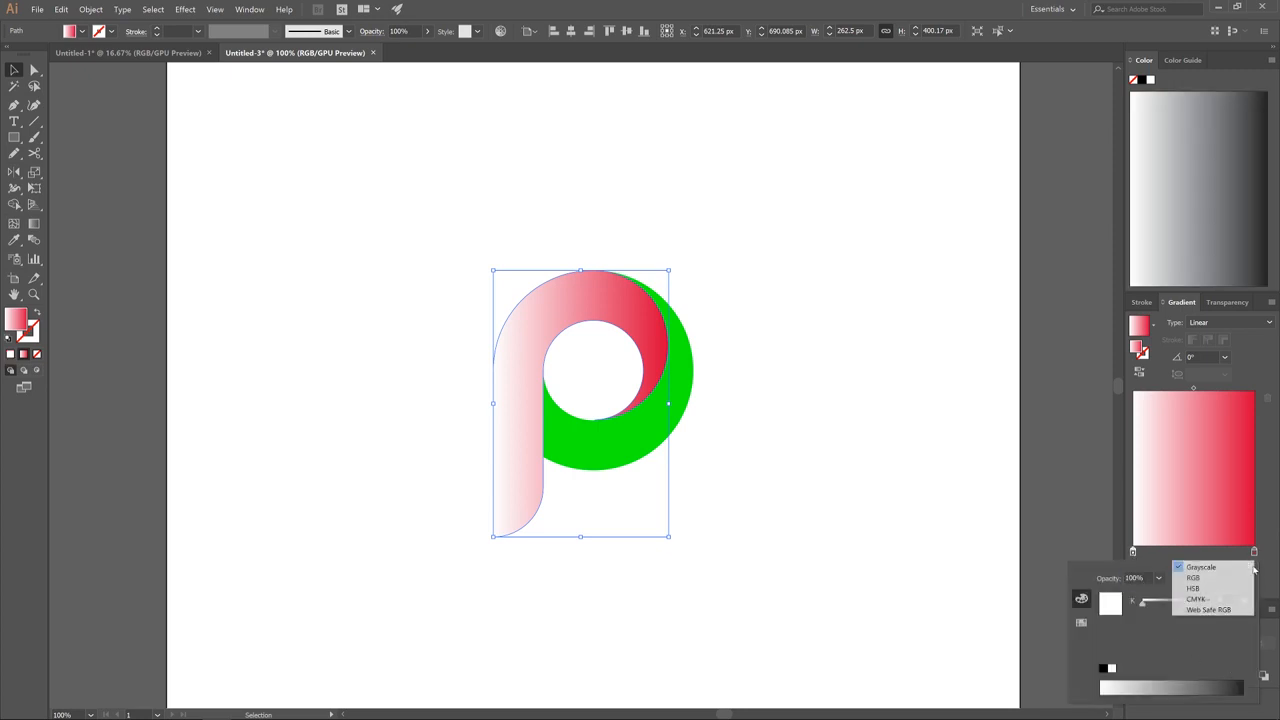
click(1194, 588)
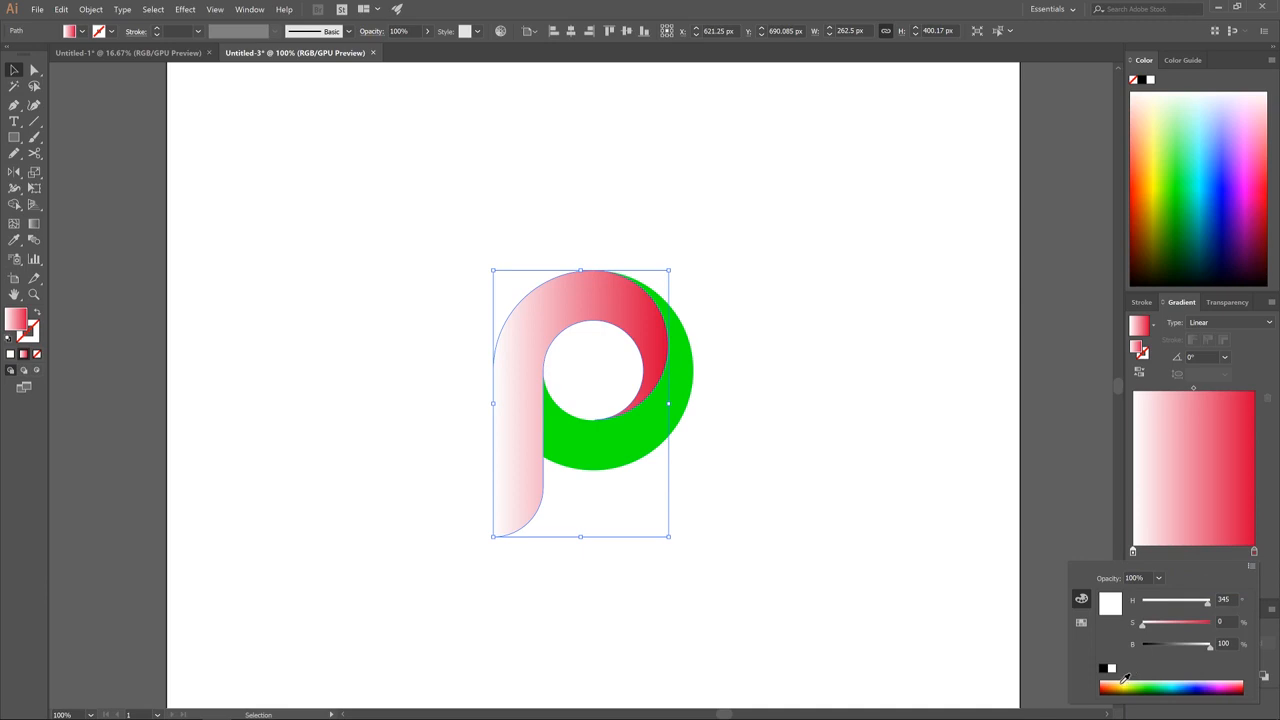
drag(1124, 679, 1122, 680)
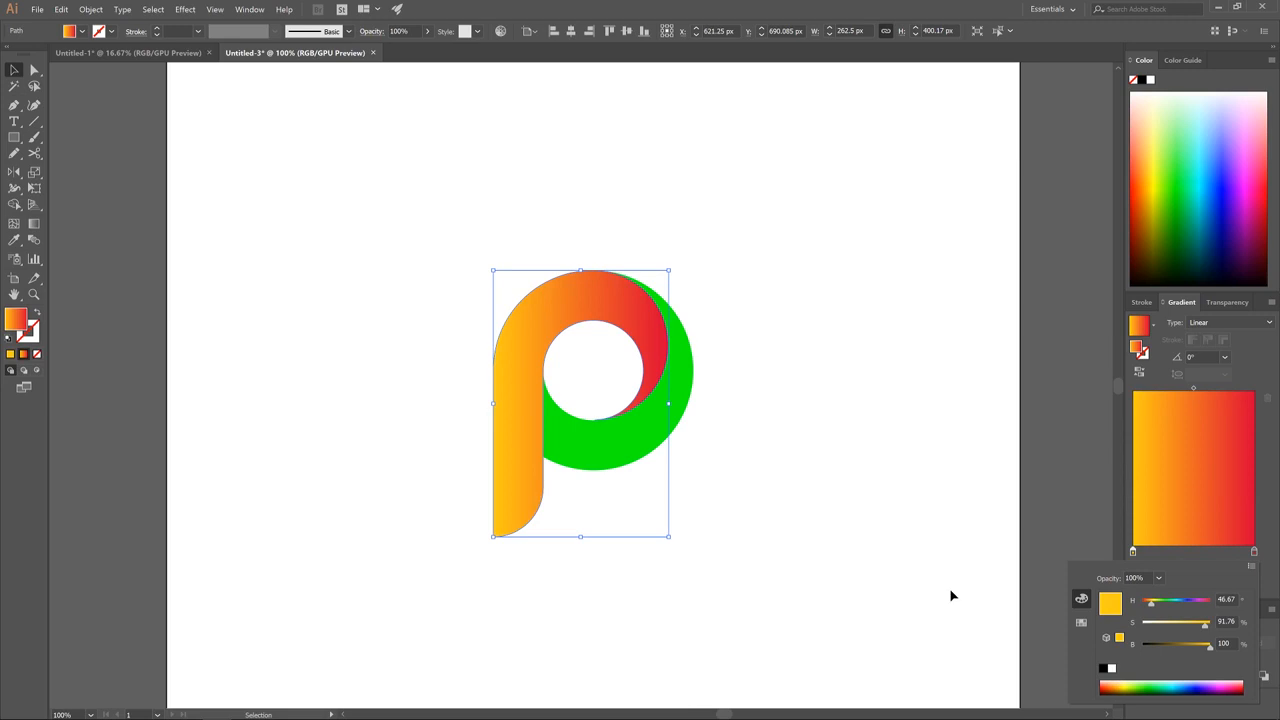
click(1275, 470)
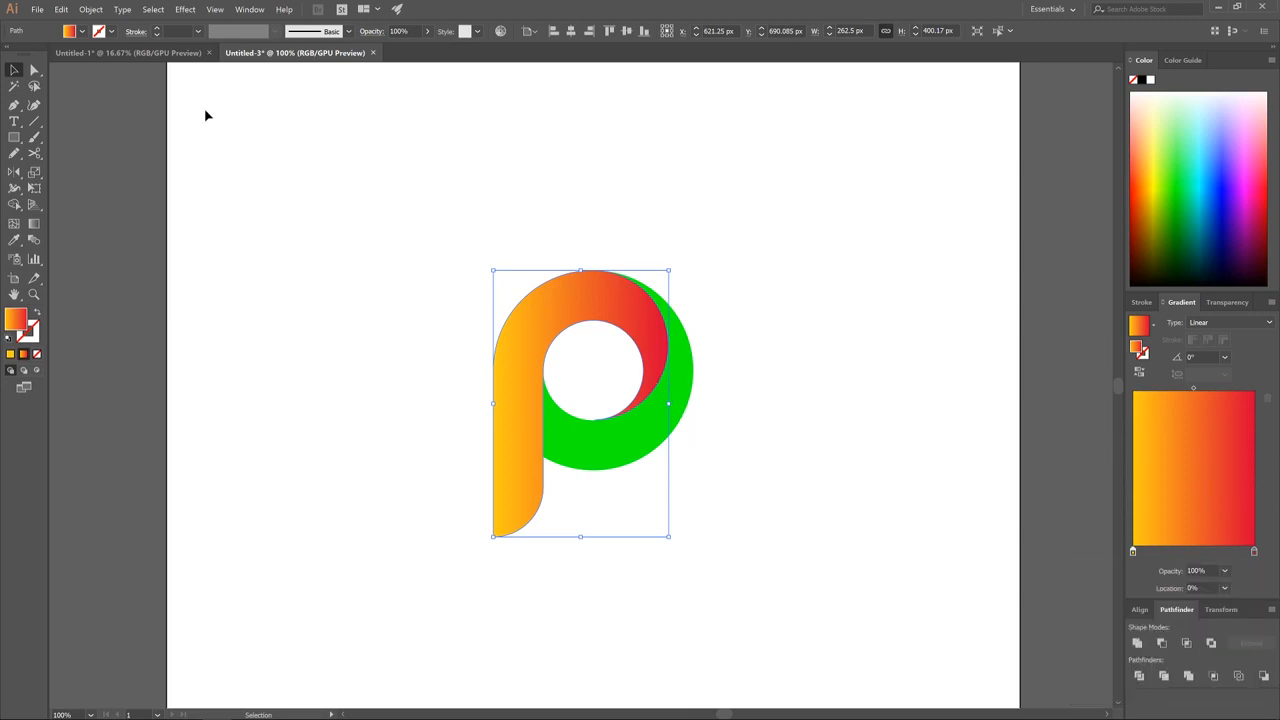
Step: Apply the same yellow-to-red gradient to the green crescent, rotate it to -180° with the Gradient tool, and deselect
click(627, 438)
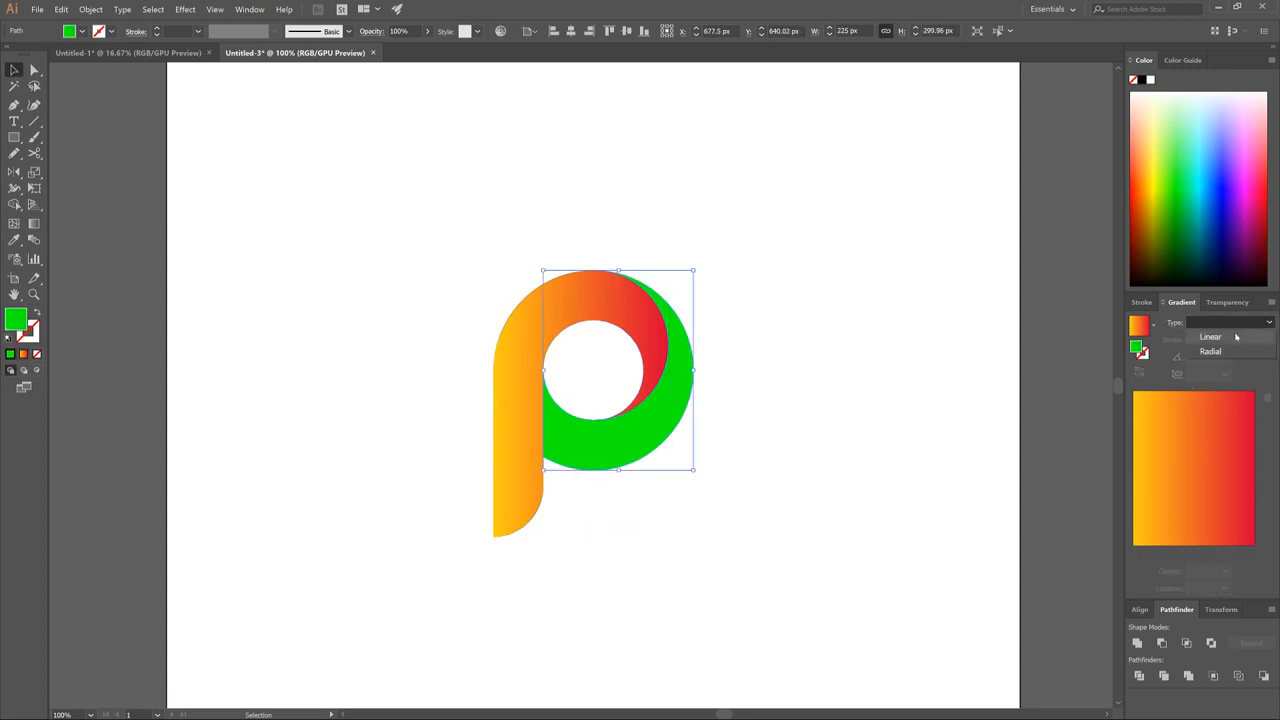
click(1139, 325)
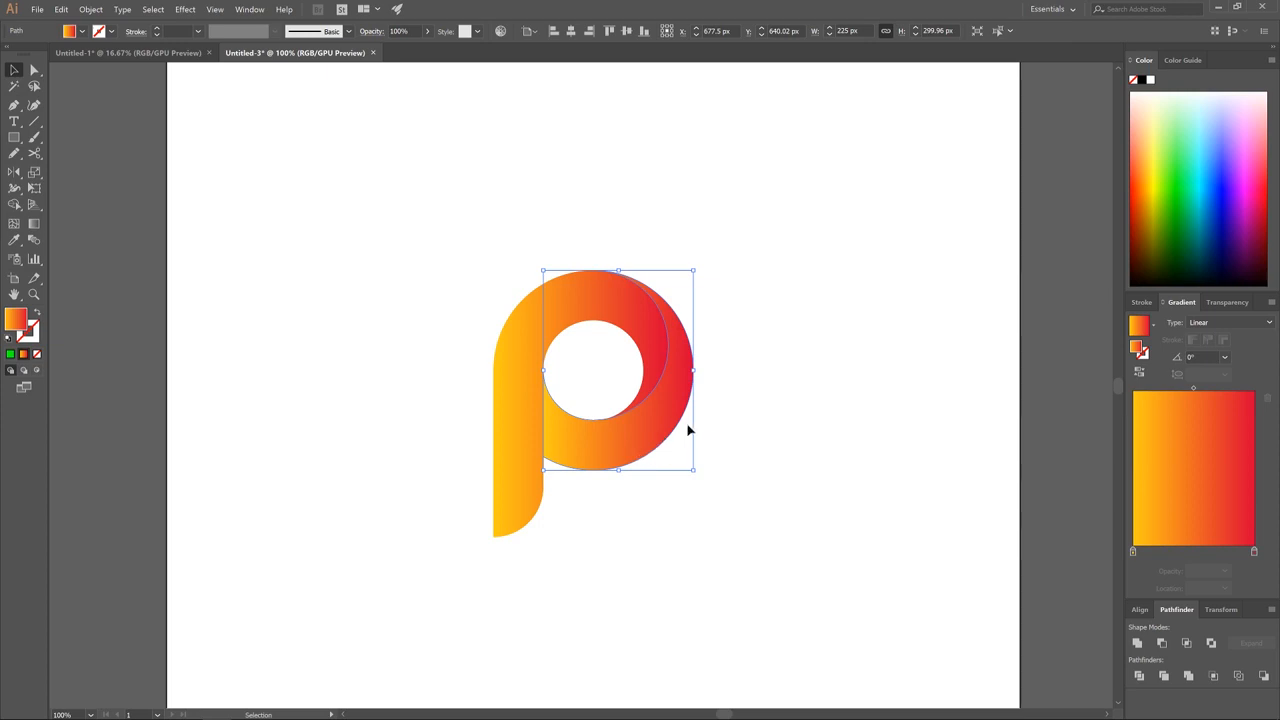
click(33, 226)
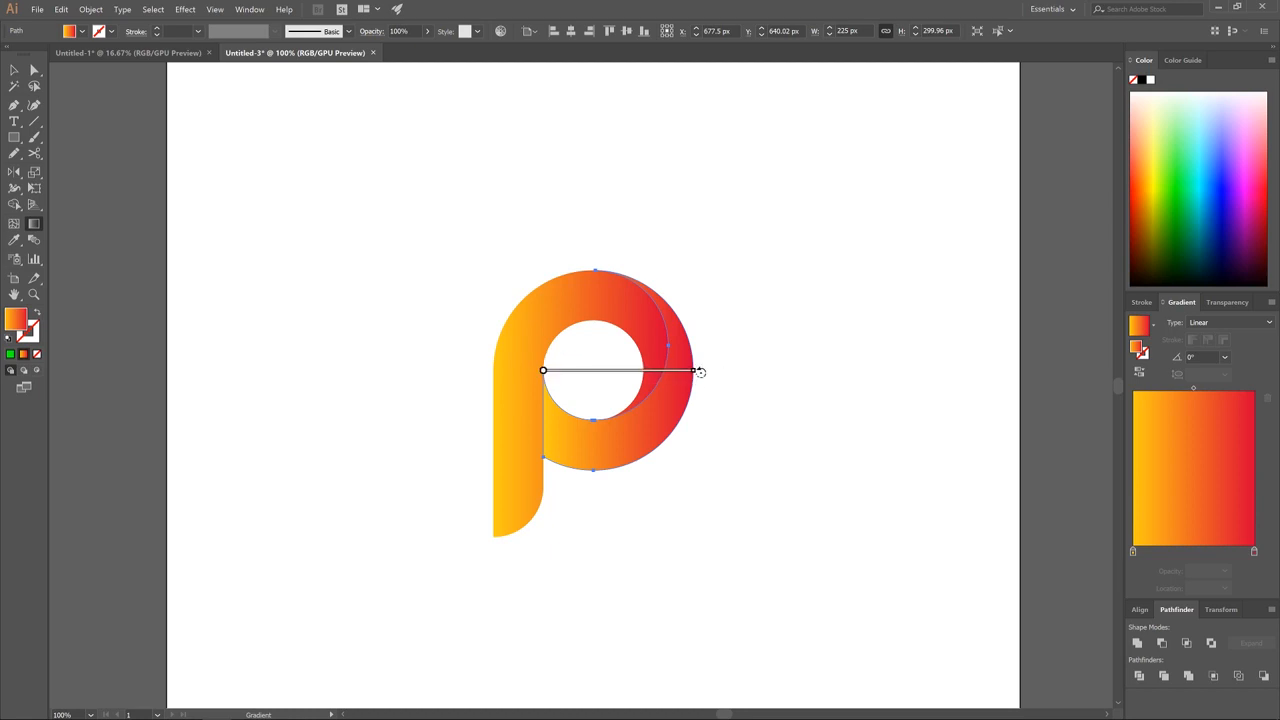
mouse_move(700, 372)
mouse_down()
mouse_move(680, 431)
mouse_move(611, 494)
mouse_move(487, 490)
mouse_move(440, 464)
mouse_move(420, 420)
mouse_move(432, 367)
mouse_up()
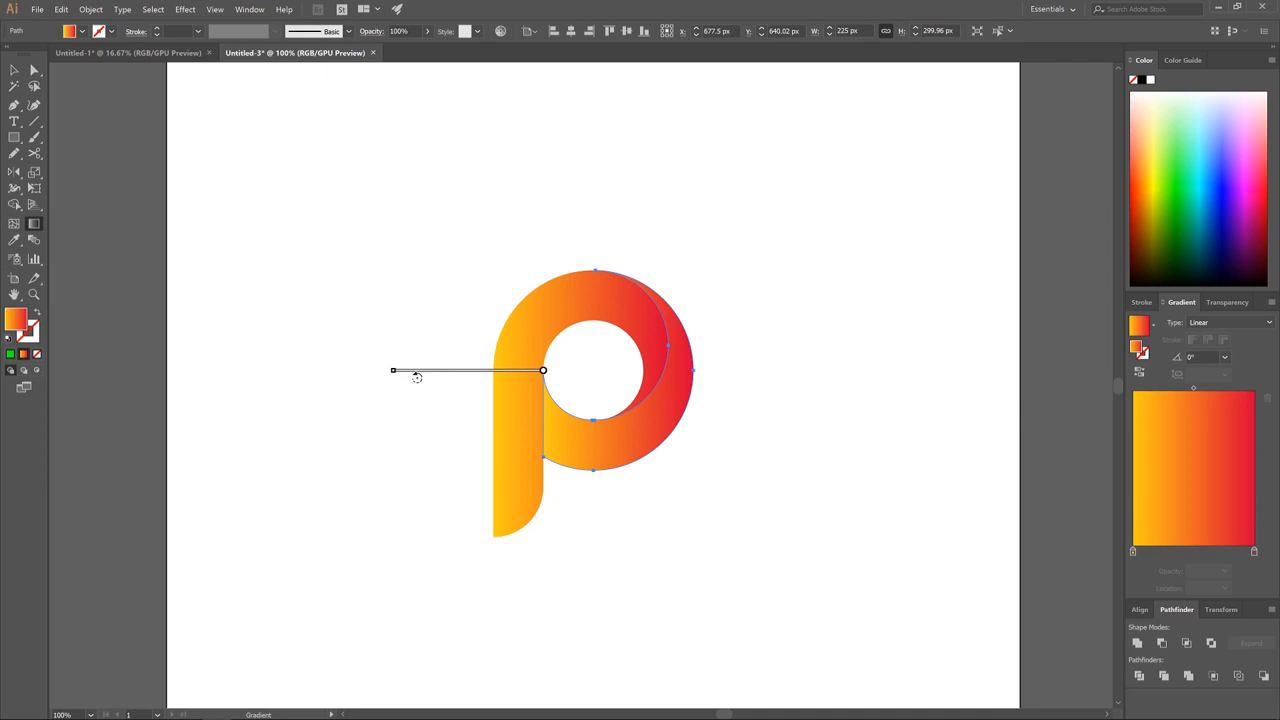
drag(417, 377, 418, 377)
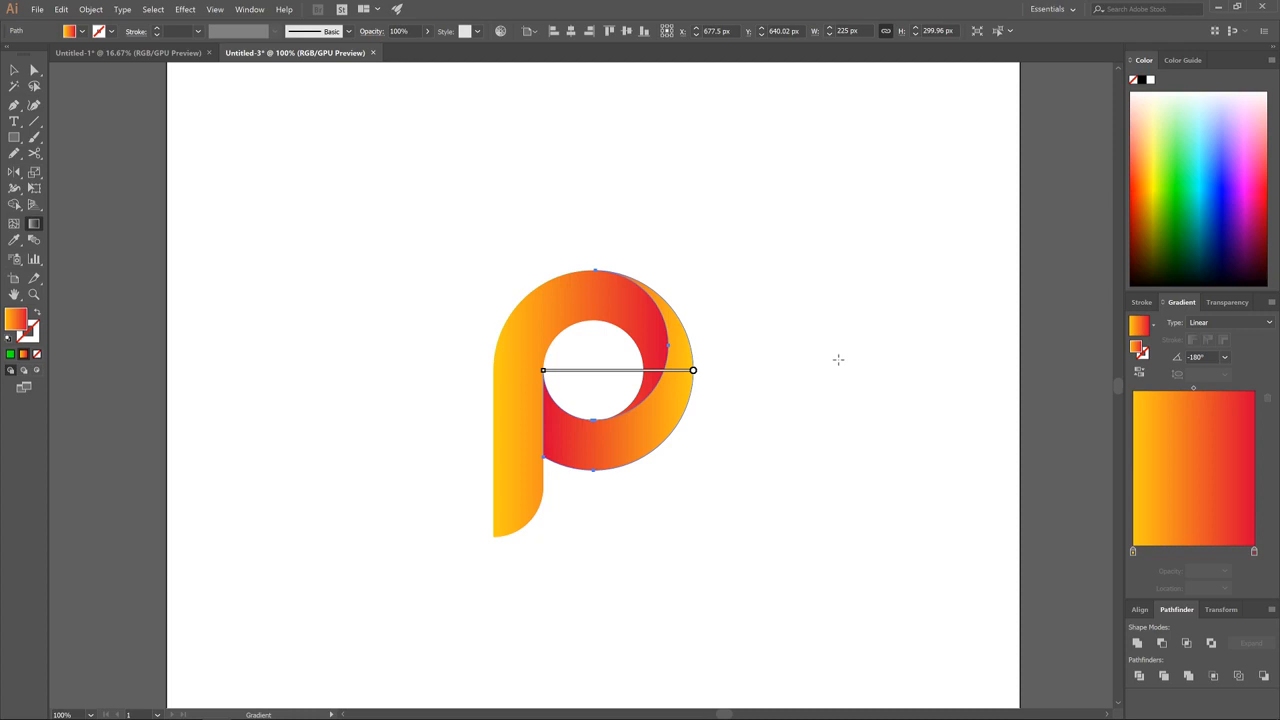
key(v)
click(474, 156)
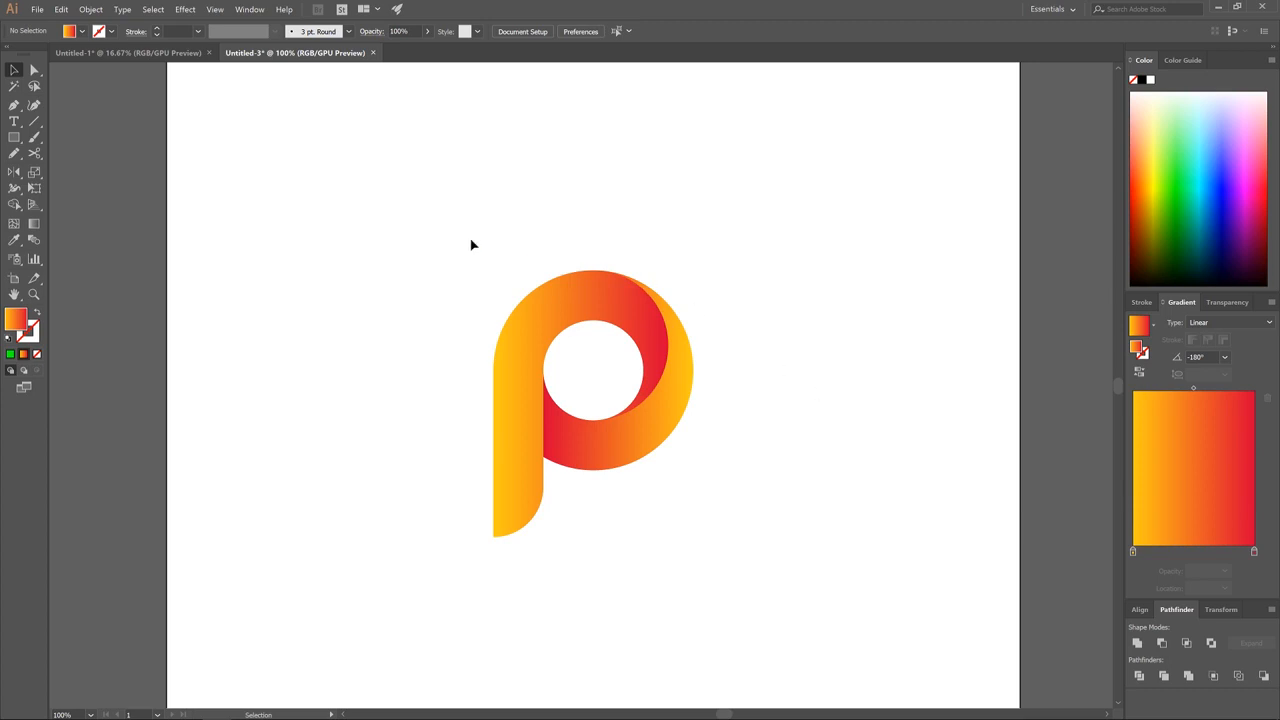
Step: Draw a circle beside the P, fill it with bright blue and set its diameter to 150 px
click(14, 139)
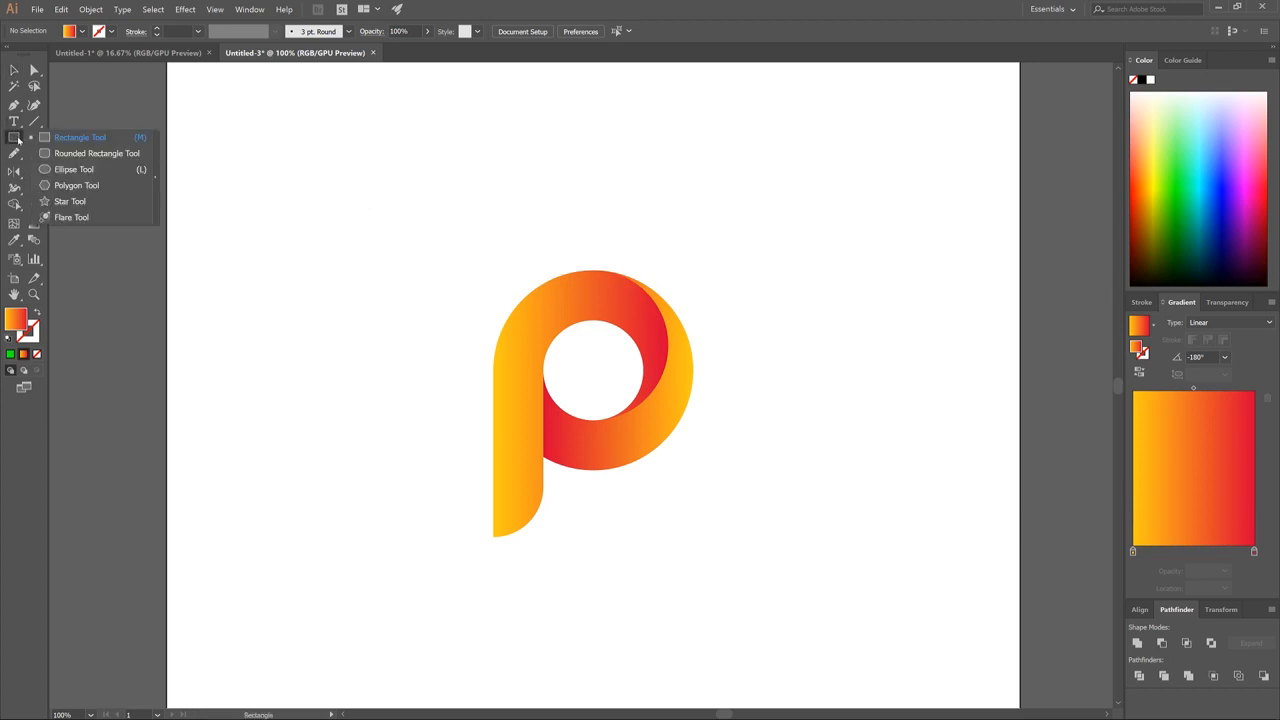
click(68, 171)
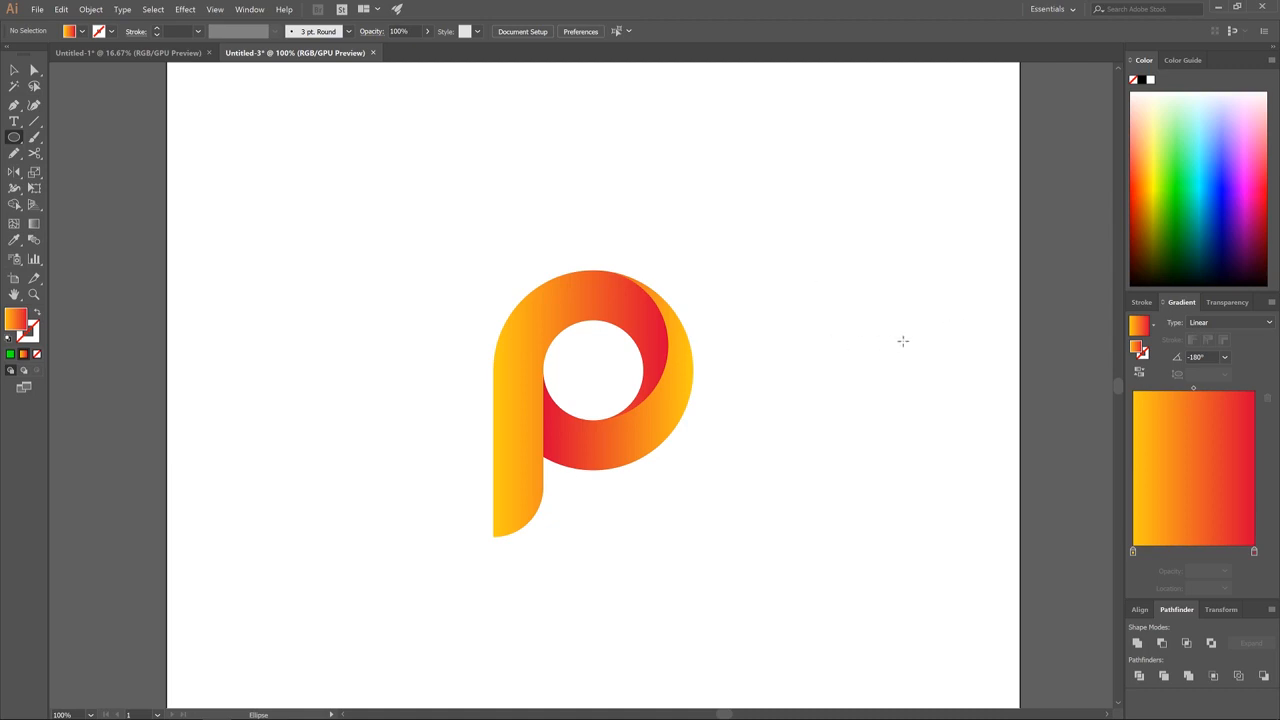
drag(834, 310, 888, 335)
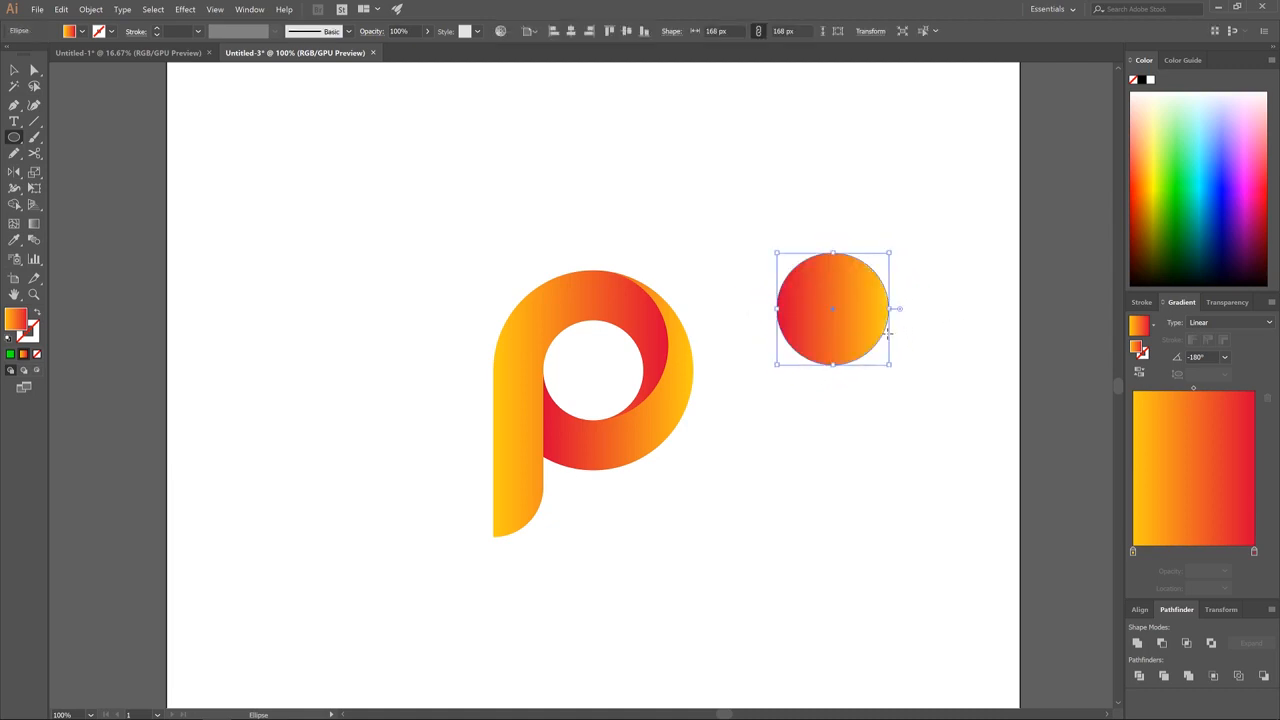
click(1226, 188)
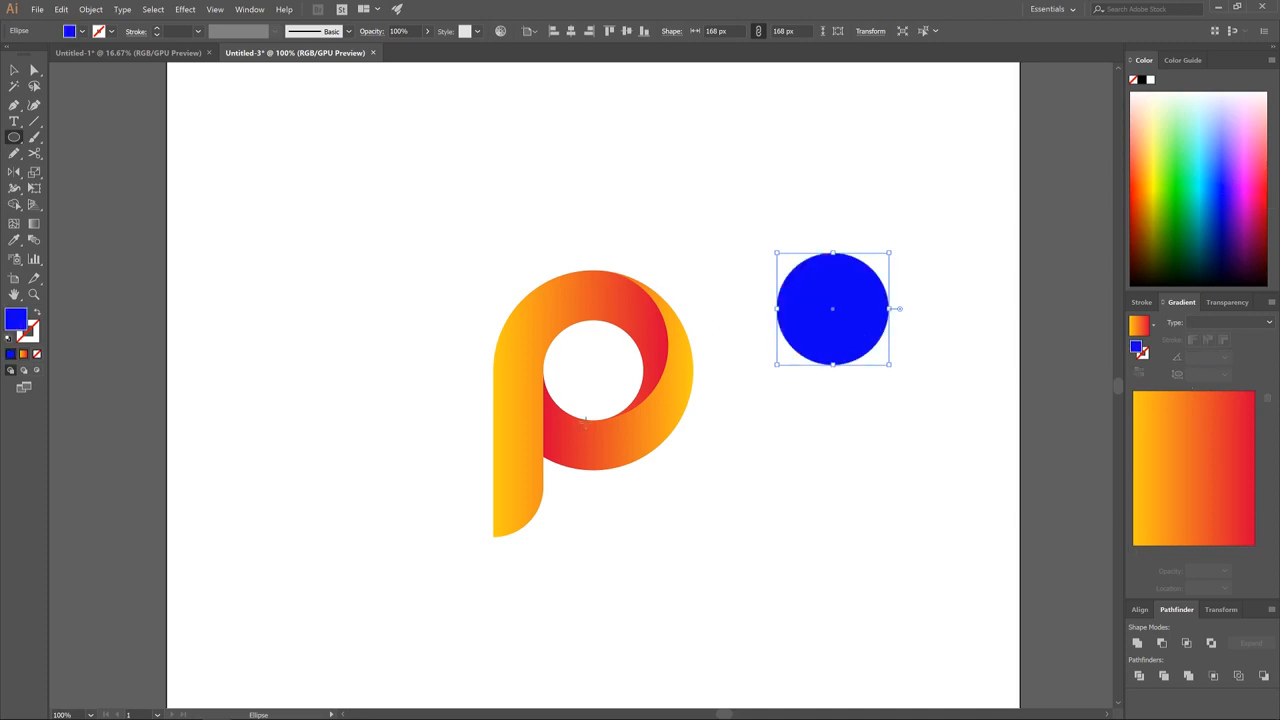
click(716, 30)
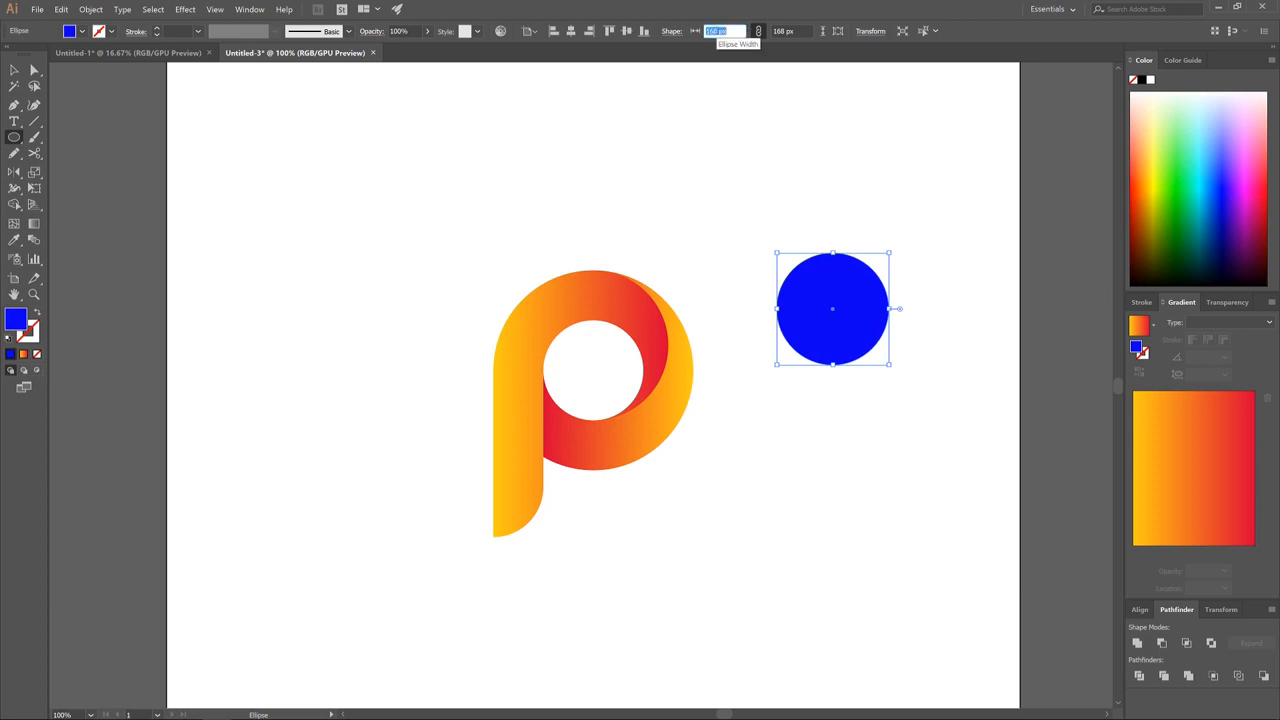
text(150)
key(Return)
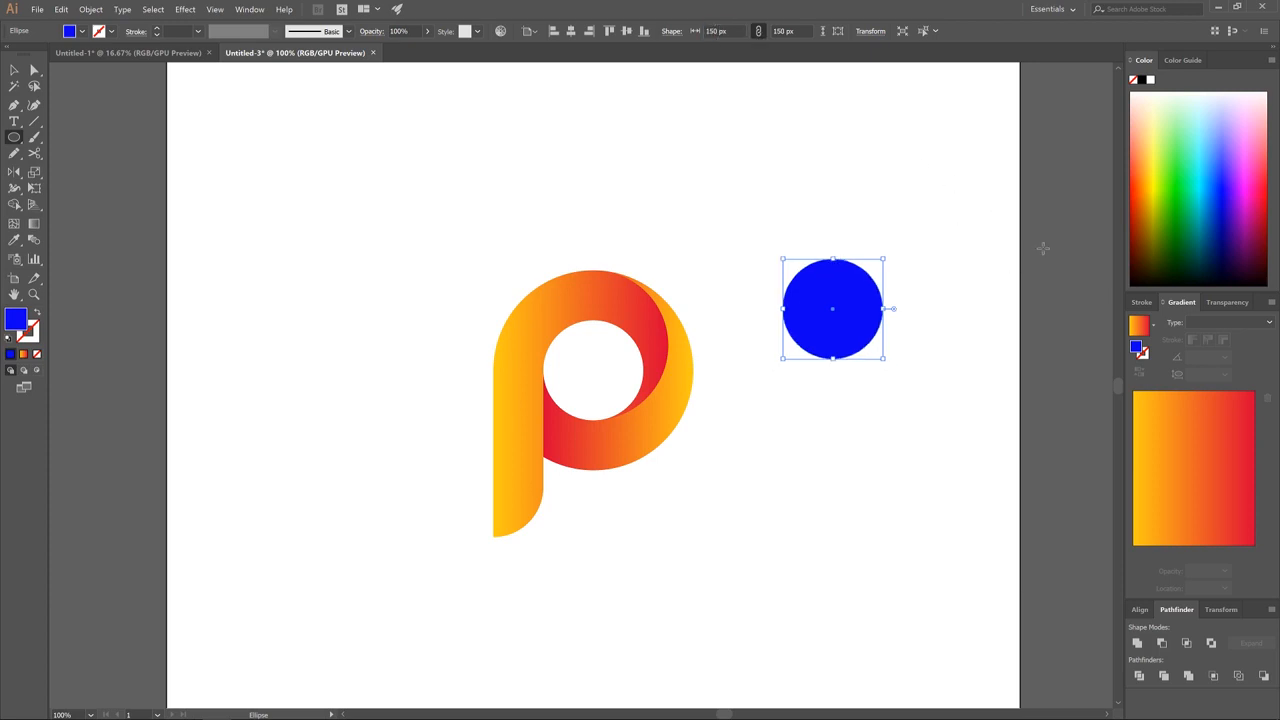
Step: Lower the blue circle's opacity to 44% and center it horizontally and vertically on the artboard, over the P's round hole
click(427, 31)
drag(428, 48, 398, 52)
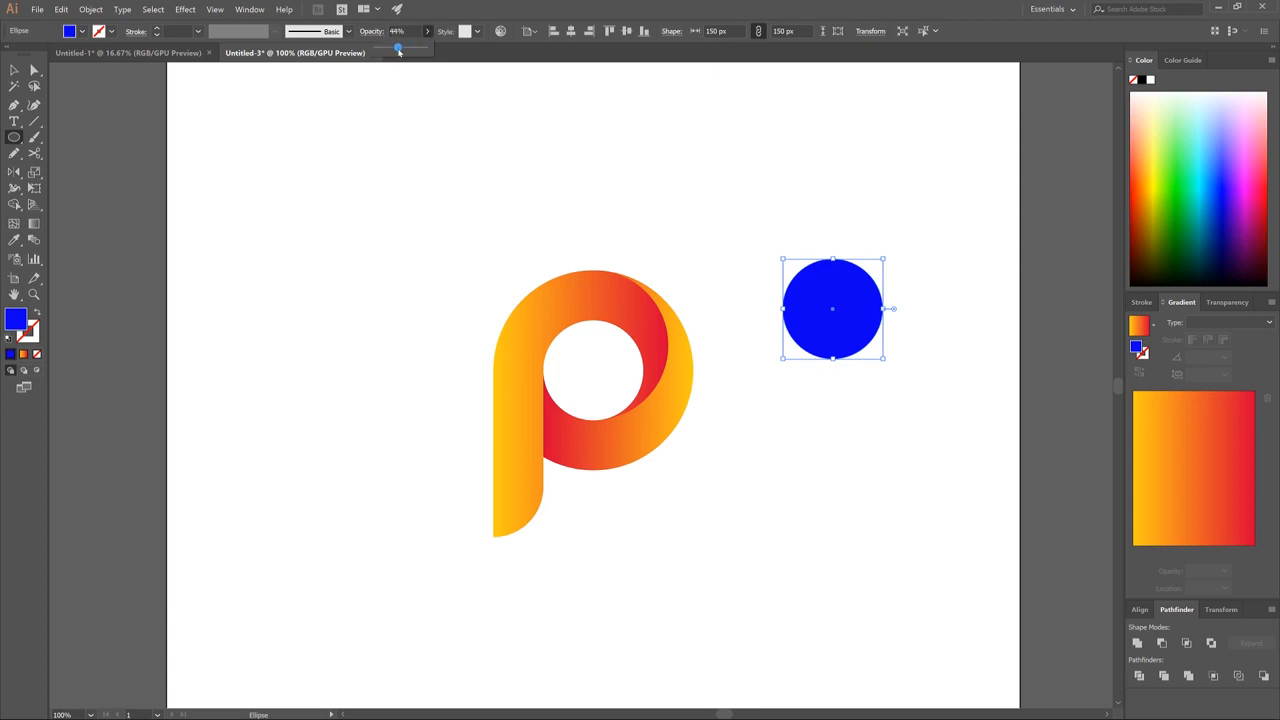
click(1141, 611)
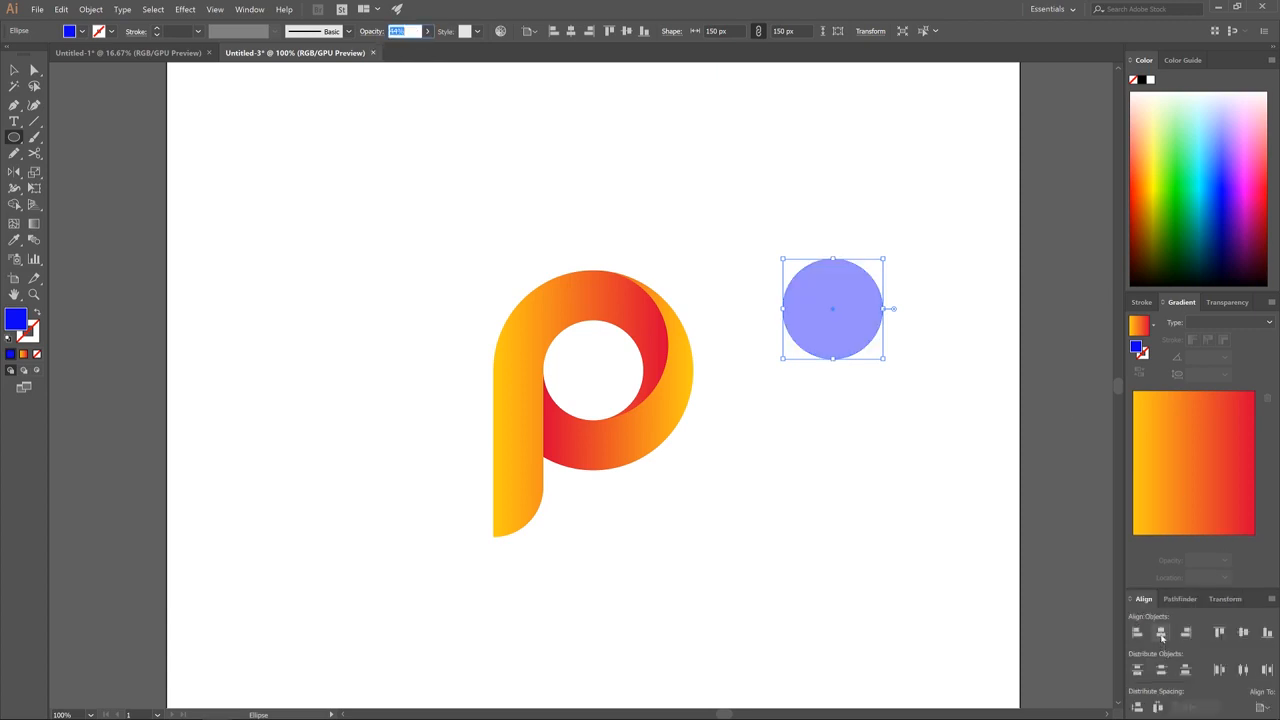
click(1160, 632)
click(1243, 632)
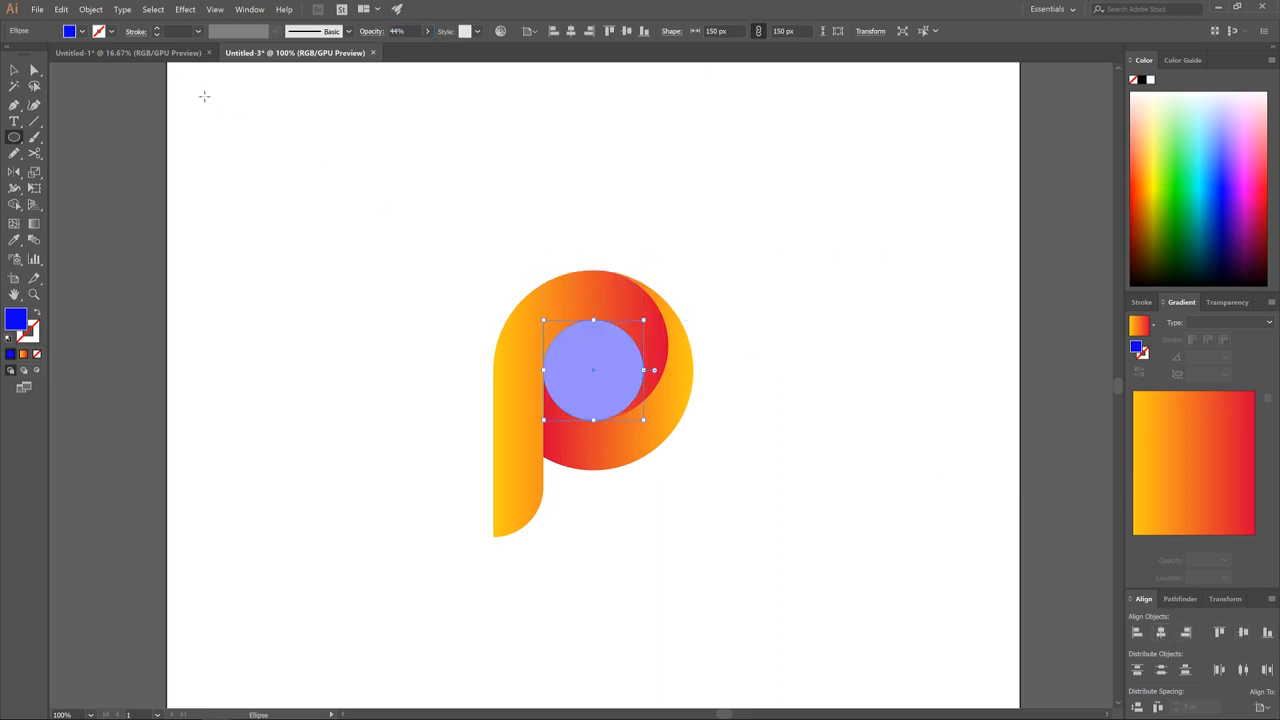
Step: Add a copy of the blue circle enlarged upward to about 225 px, reaching the P's top edge, and place a green-filled duplicate beside the P
click(13, 70)
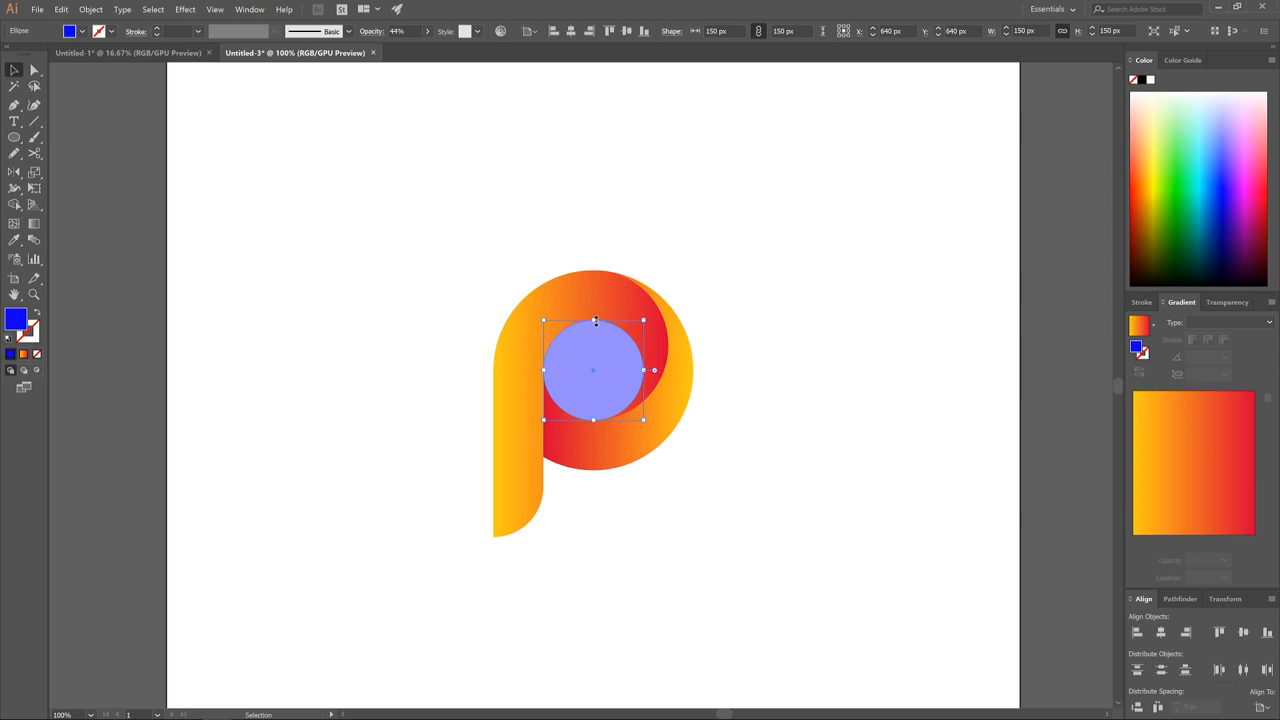
drag(594, 320, 593, 269)
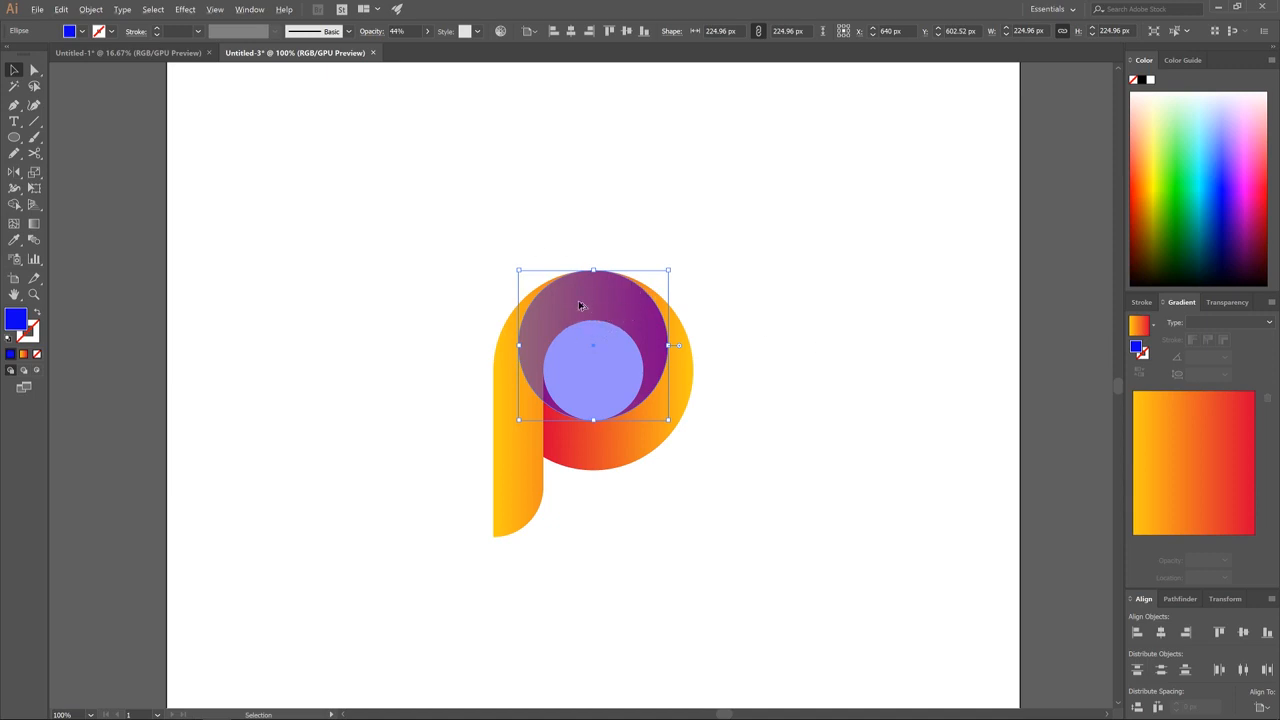
drag(573, 304, 726, 348)
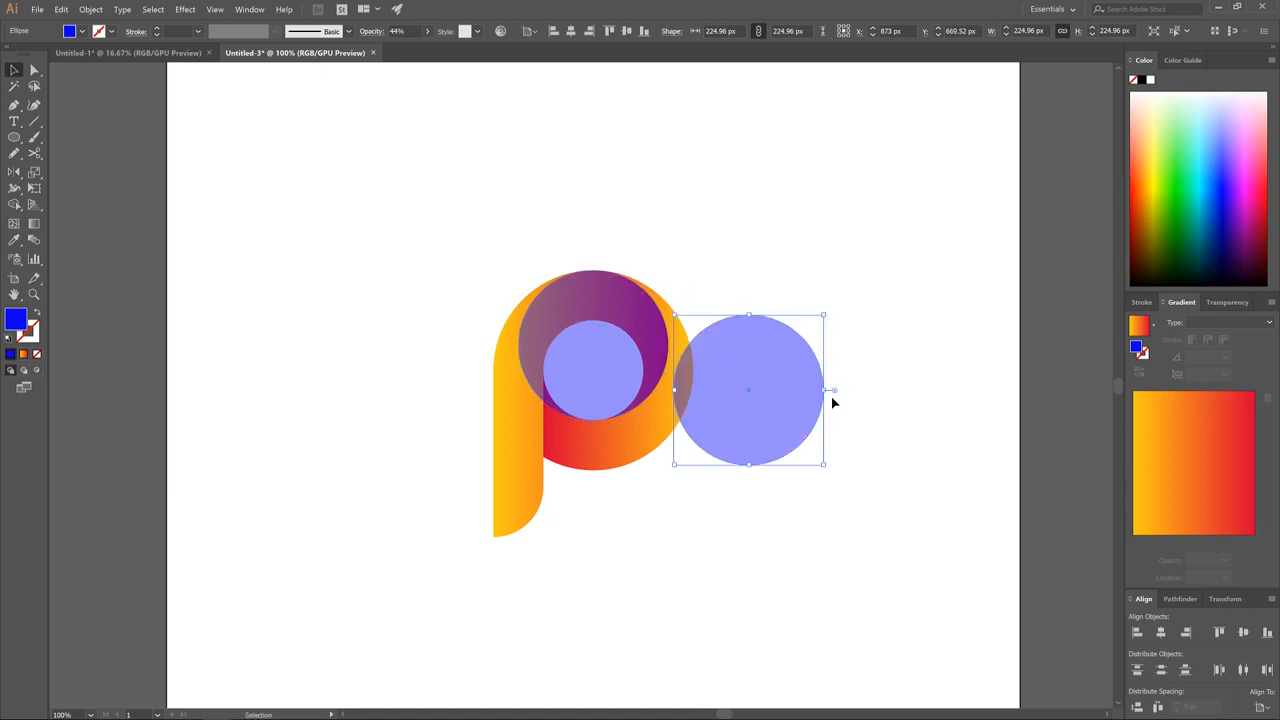
click(1183, 183)
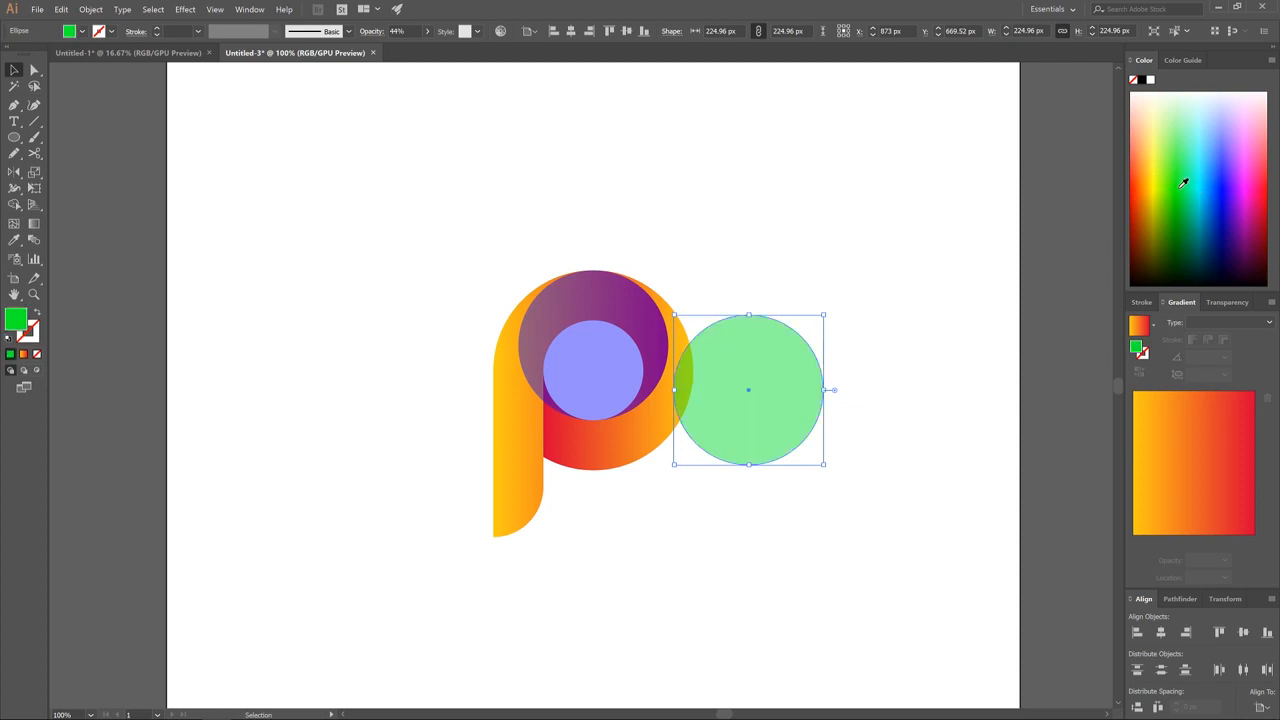
Step: Move the green circle exactly over the larger blue circle and shrink it toward its upper-left corner to about 201 px
key(a)
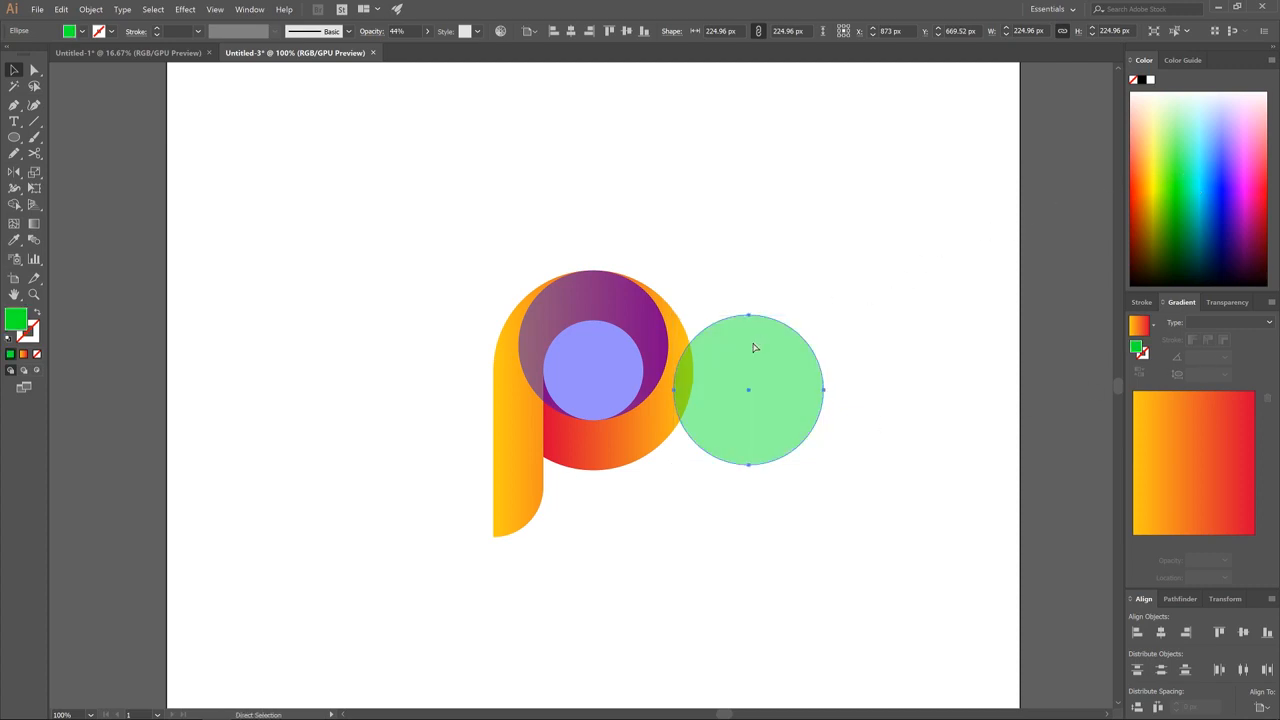
drag(677, 397, 521, 347)
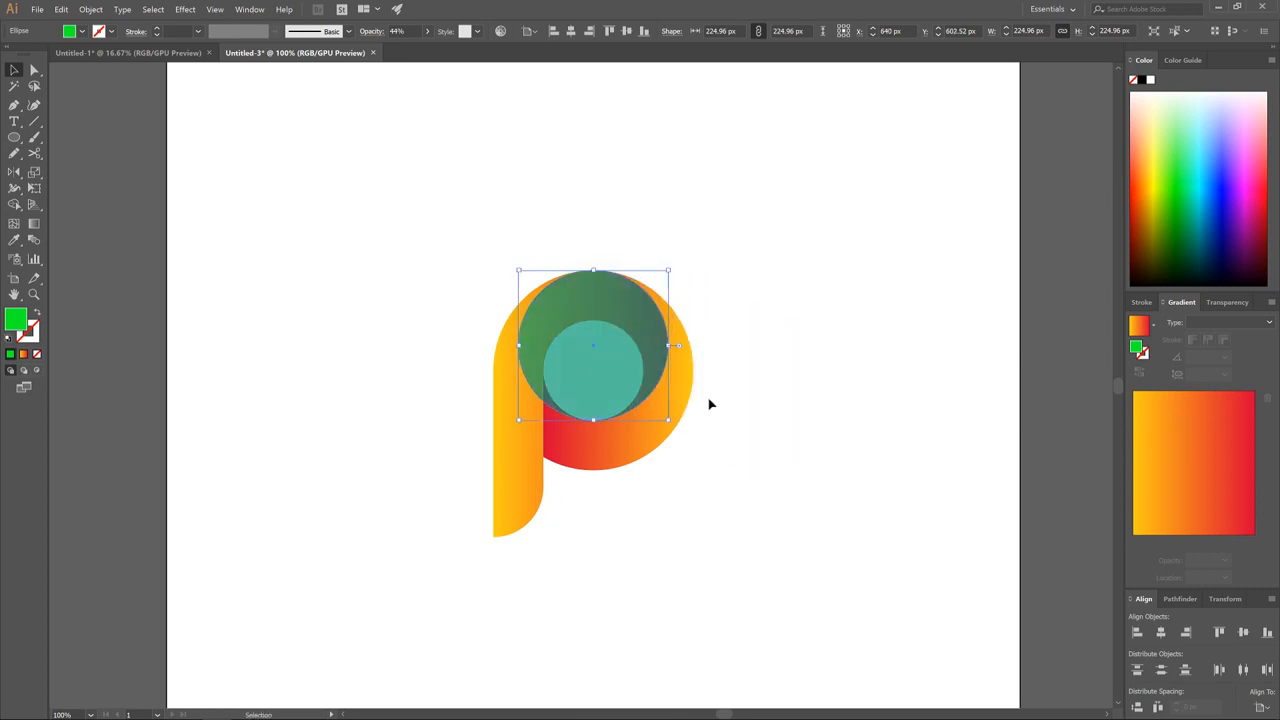
drag(669, 422, 659, 406)
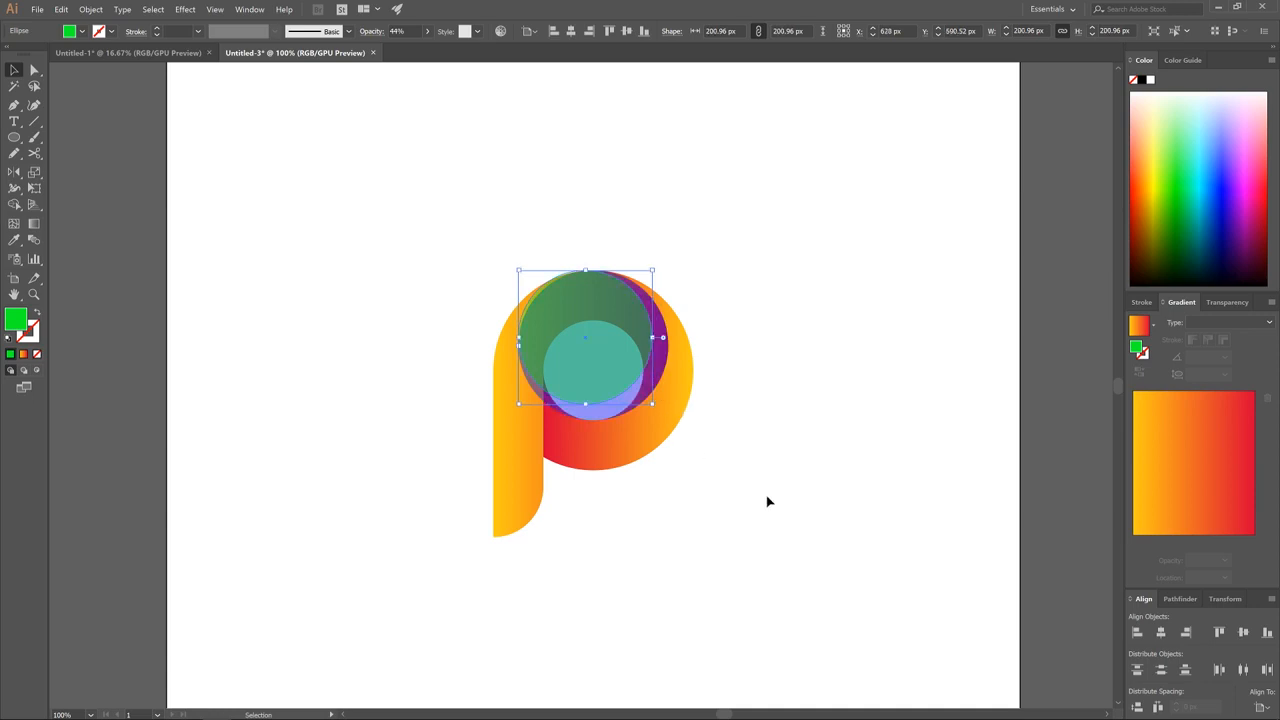
Step: Subtract the green circle from the larger blue circle with Minus Front to form a crescent
shift+click(632, 405)
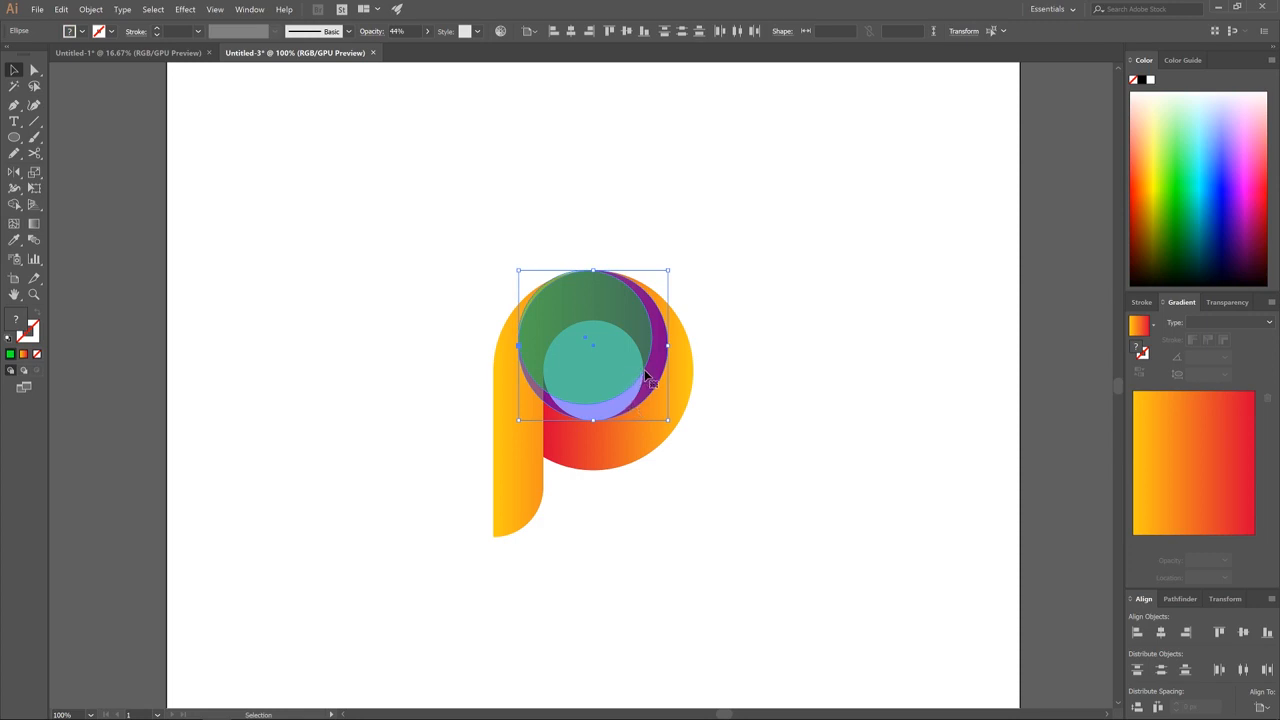
click(1180, 598)
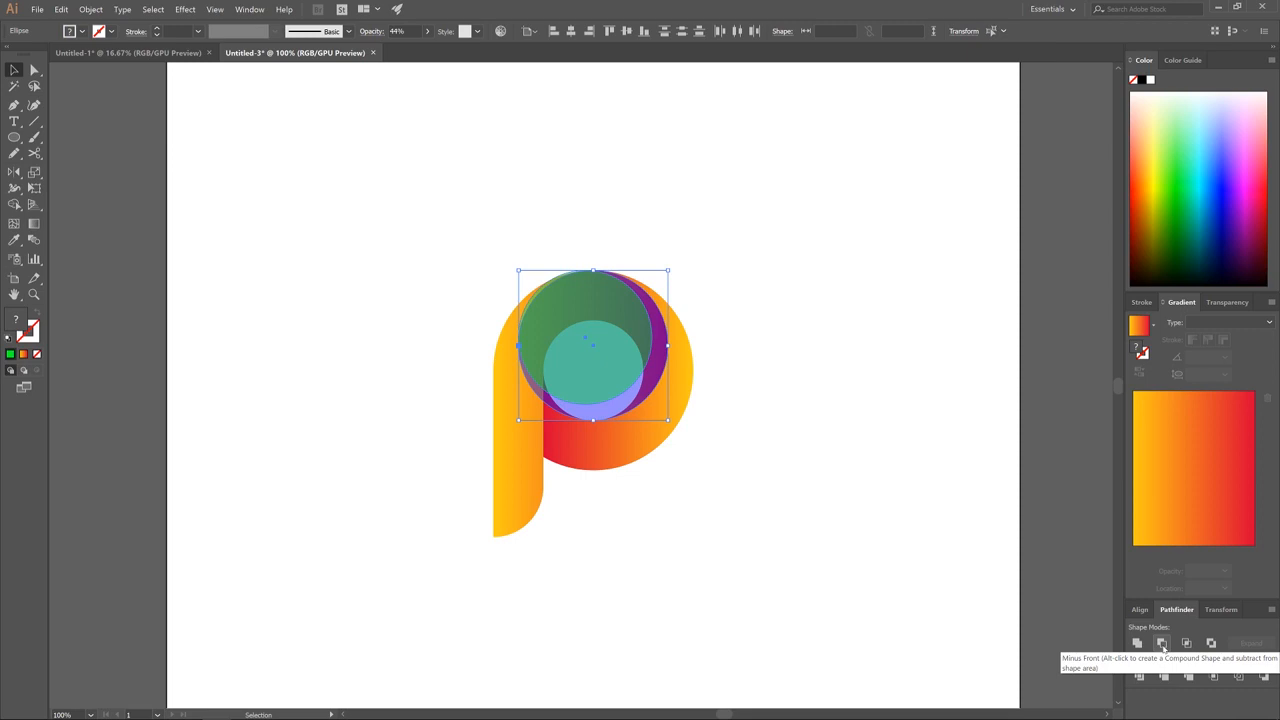
click(1161, 644)
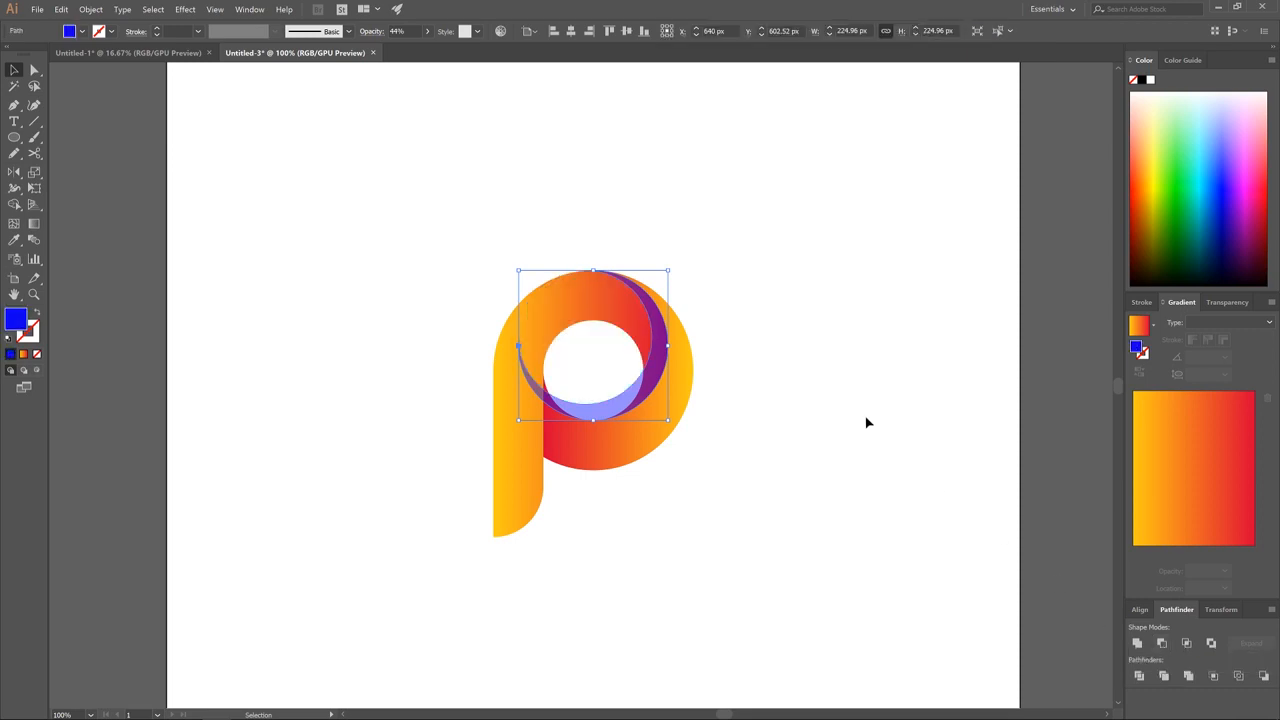
Step: Remove the blue crescent's part inside the P's hole with Shape Builder, and delete its leftover sliver on the stem
shift+click(583, 290)
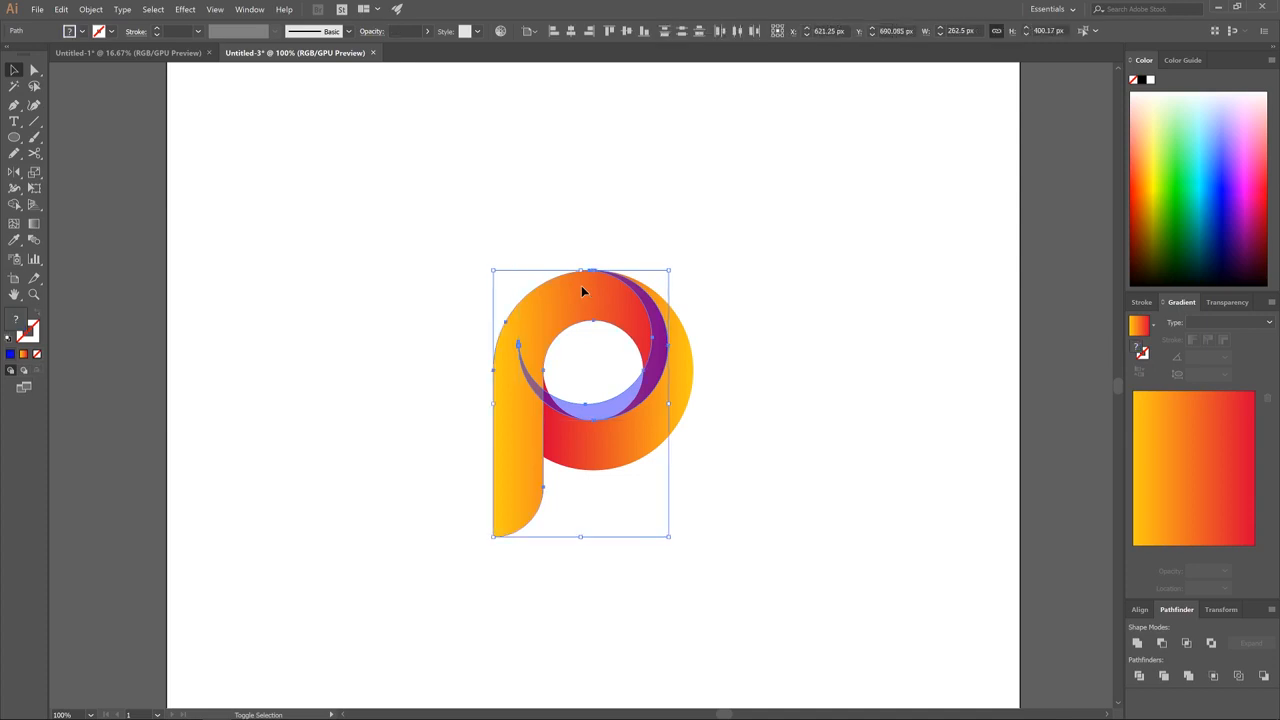
click(12, 207)
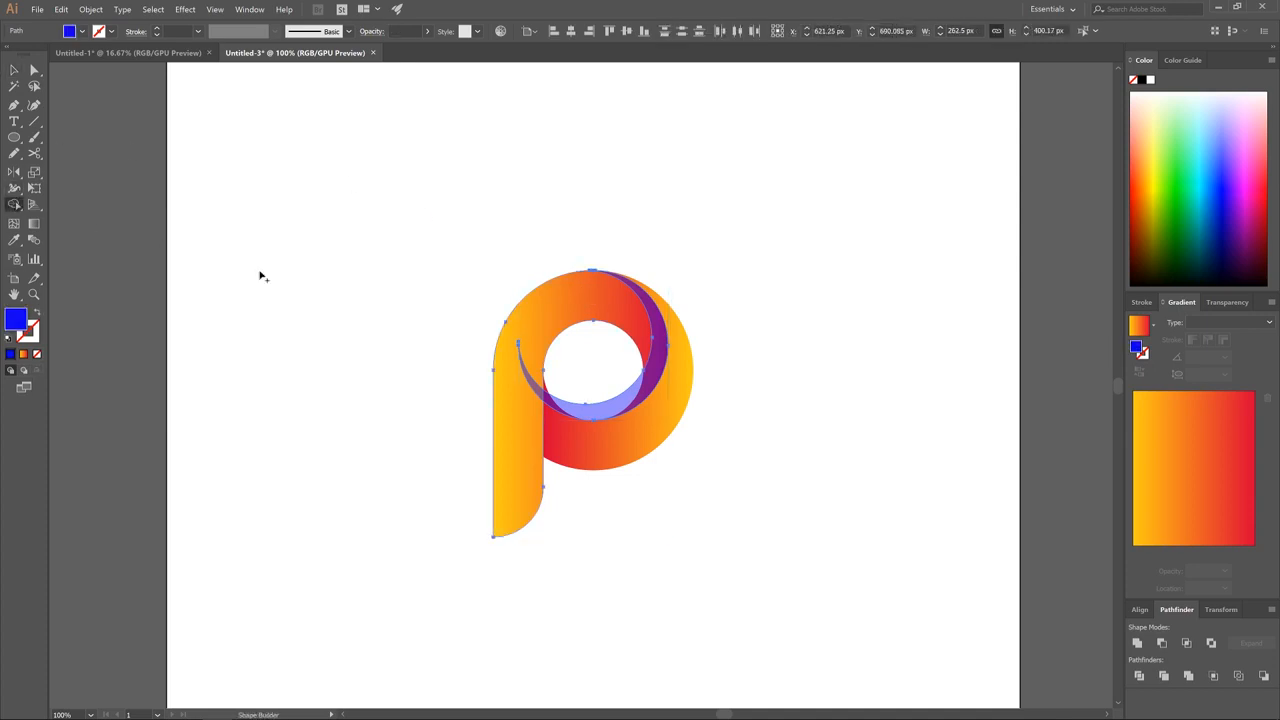
click(611, 410)
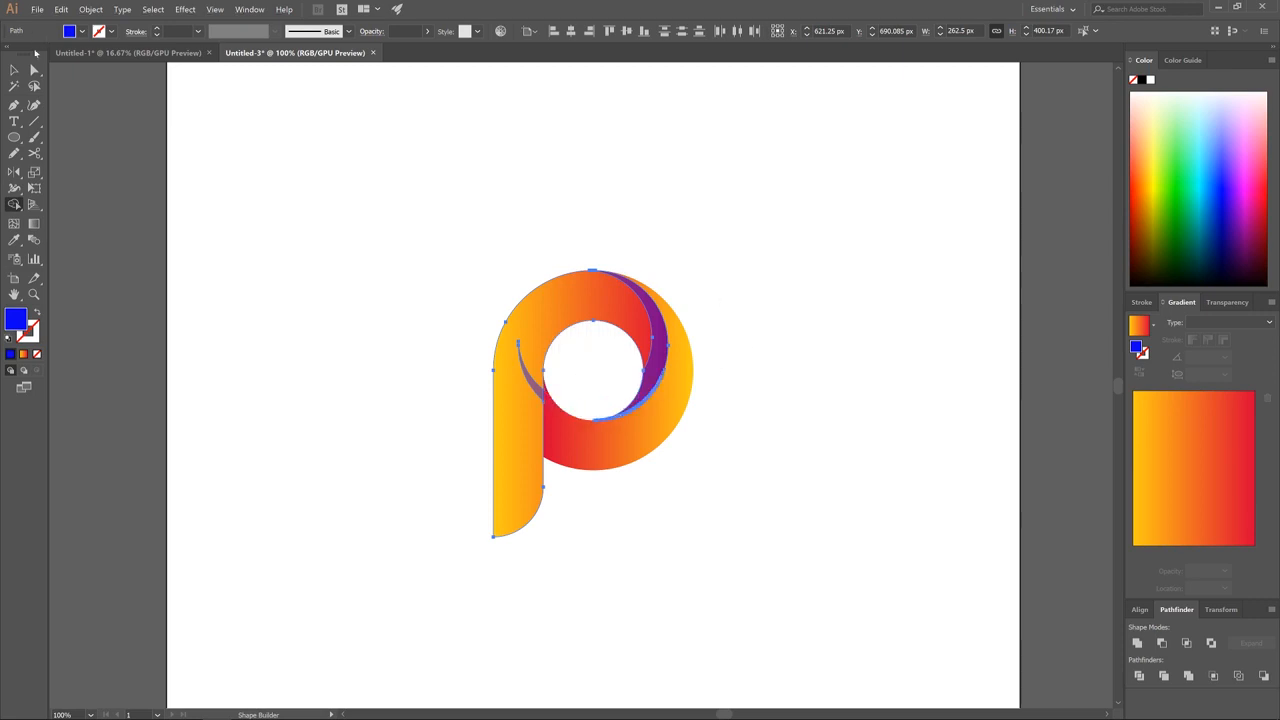
key(v)
click(860, 239)
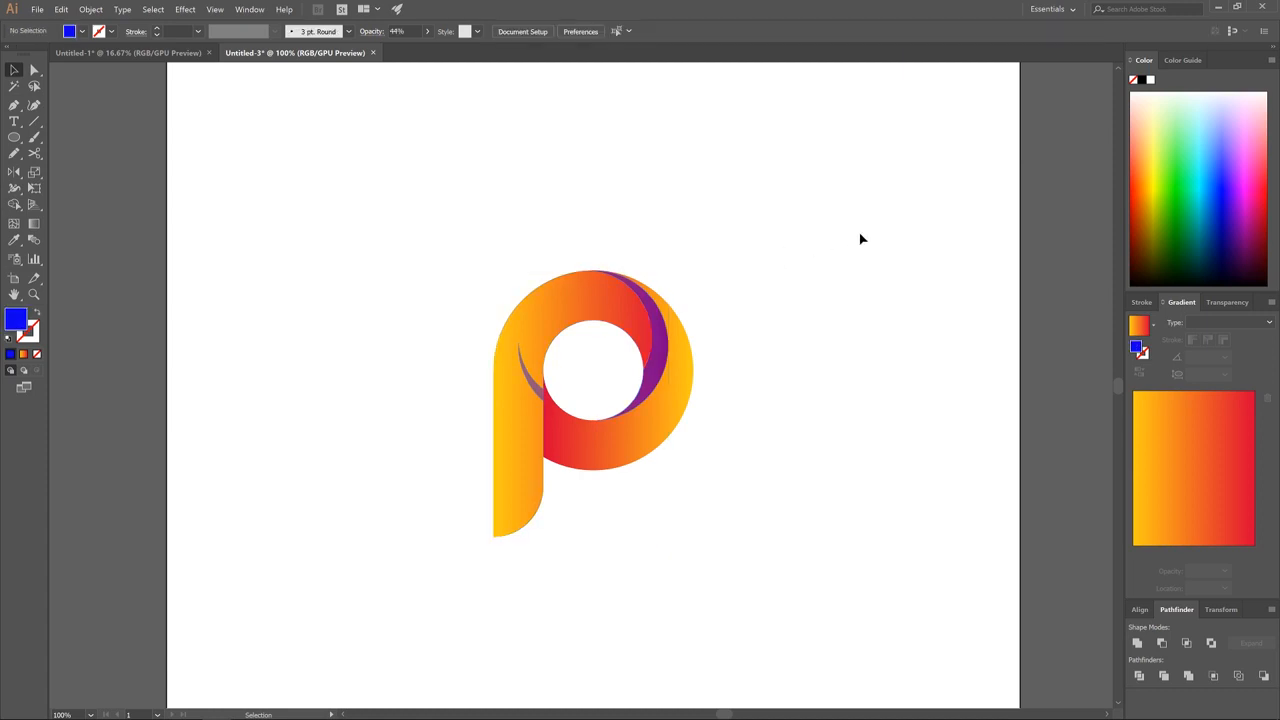
drag(537, 384, 414, 287)
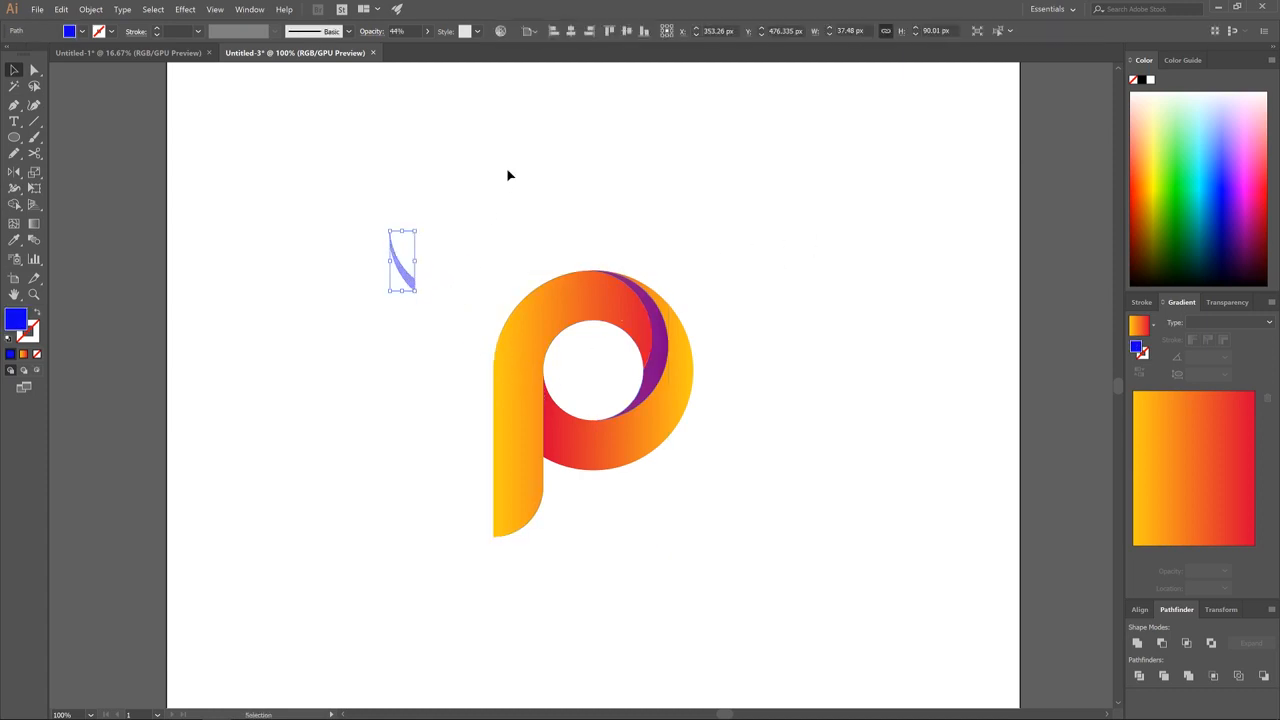
key(Delete)
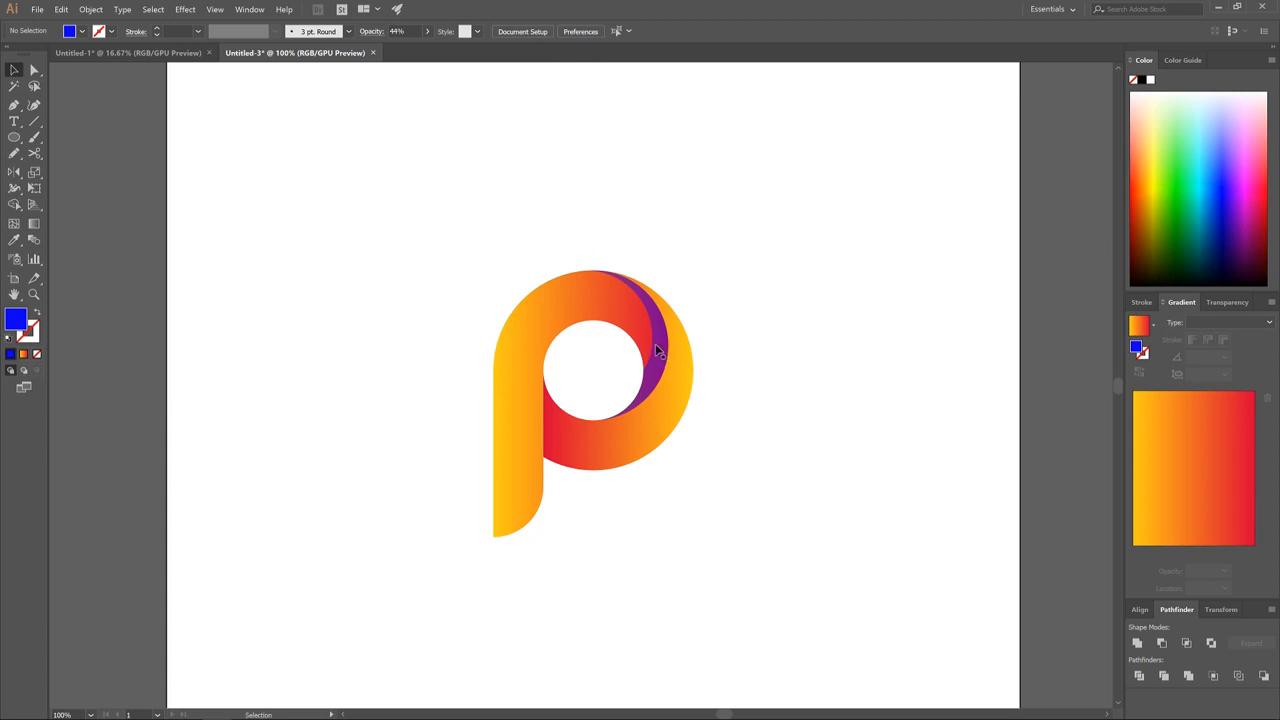
Step: Fill the remaining blue crescent on the P's bowl with black, lower its opacity to 21% and deselect it
click(658, 350)
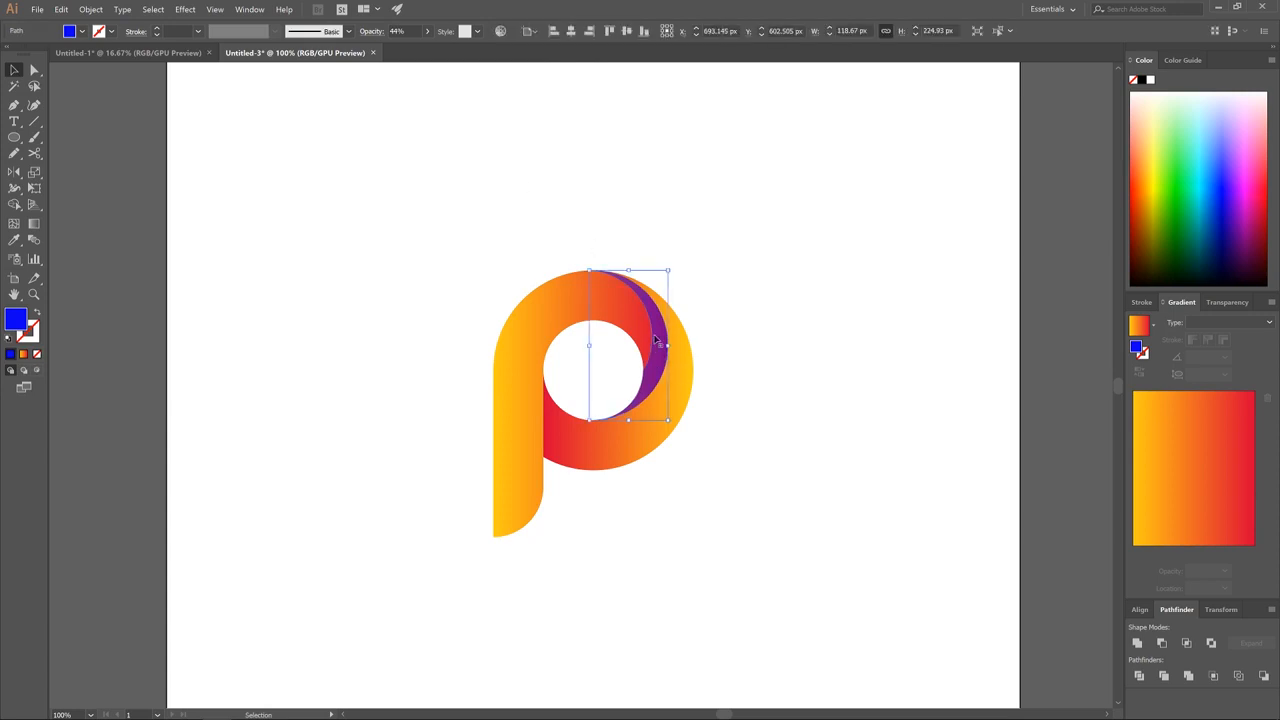
click(1142, 82)
click(427, 32)
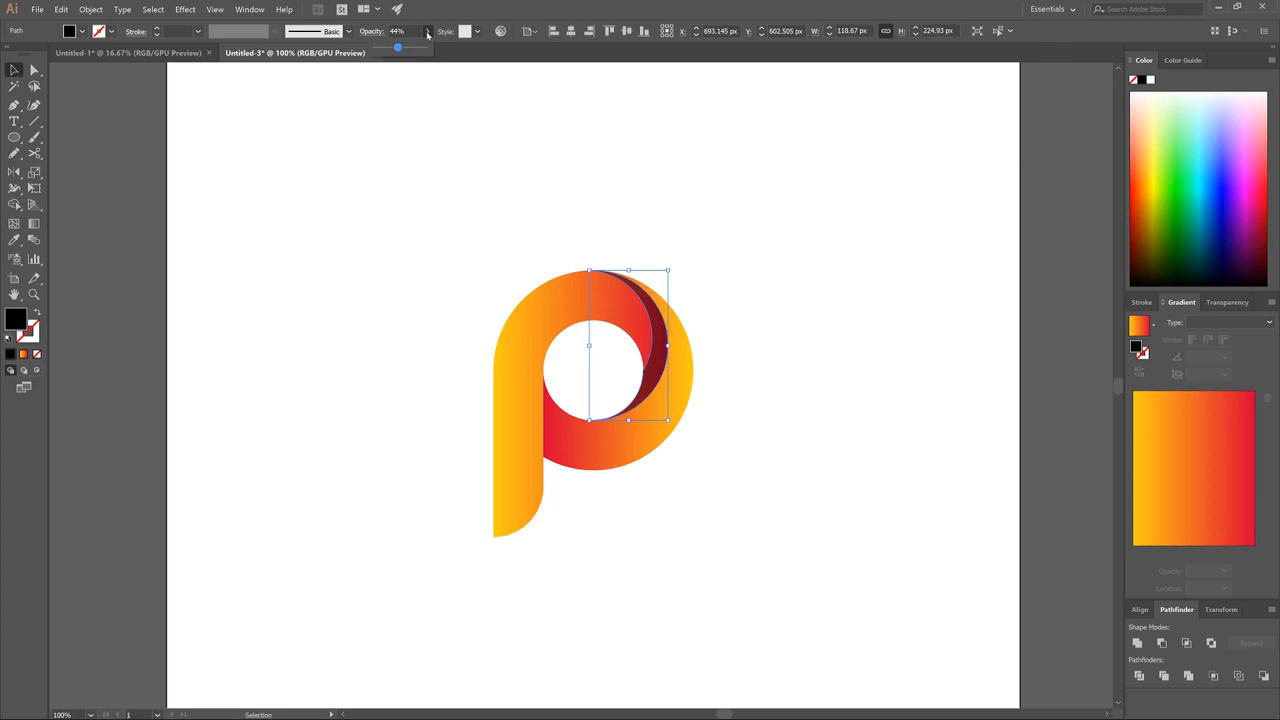
drag(394, 49, 388, 48)
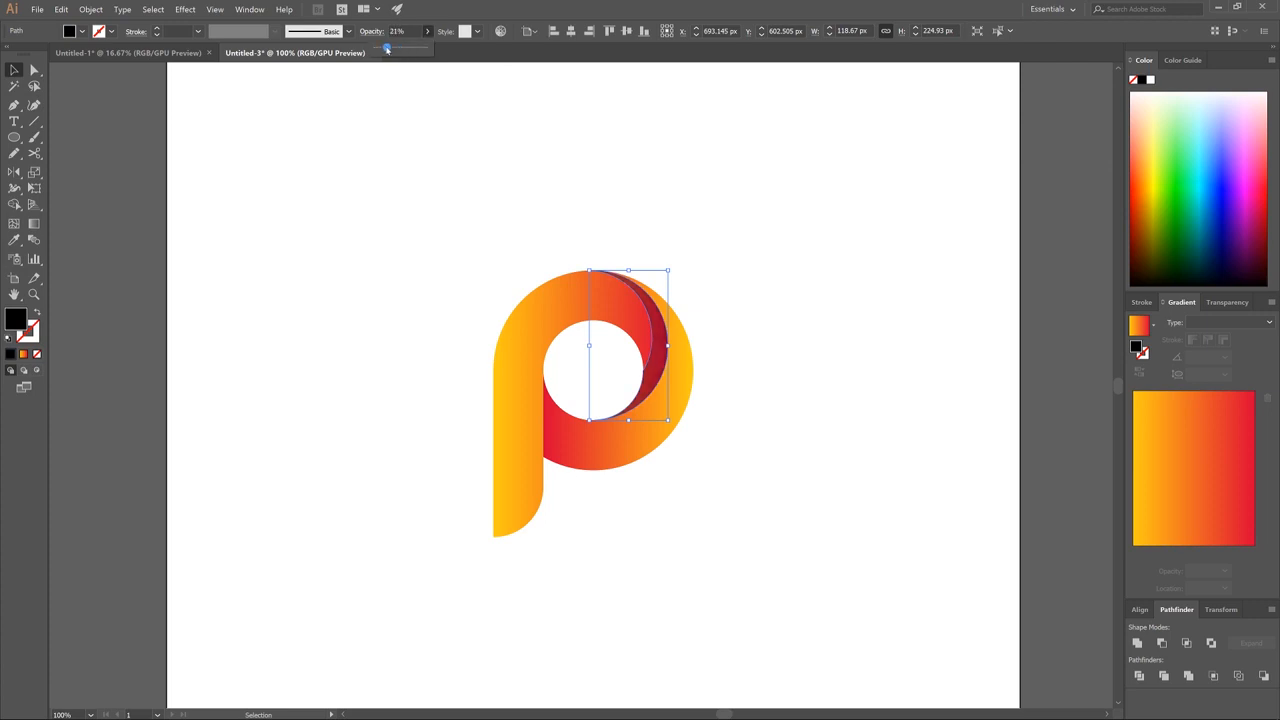
click(559, 188)
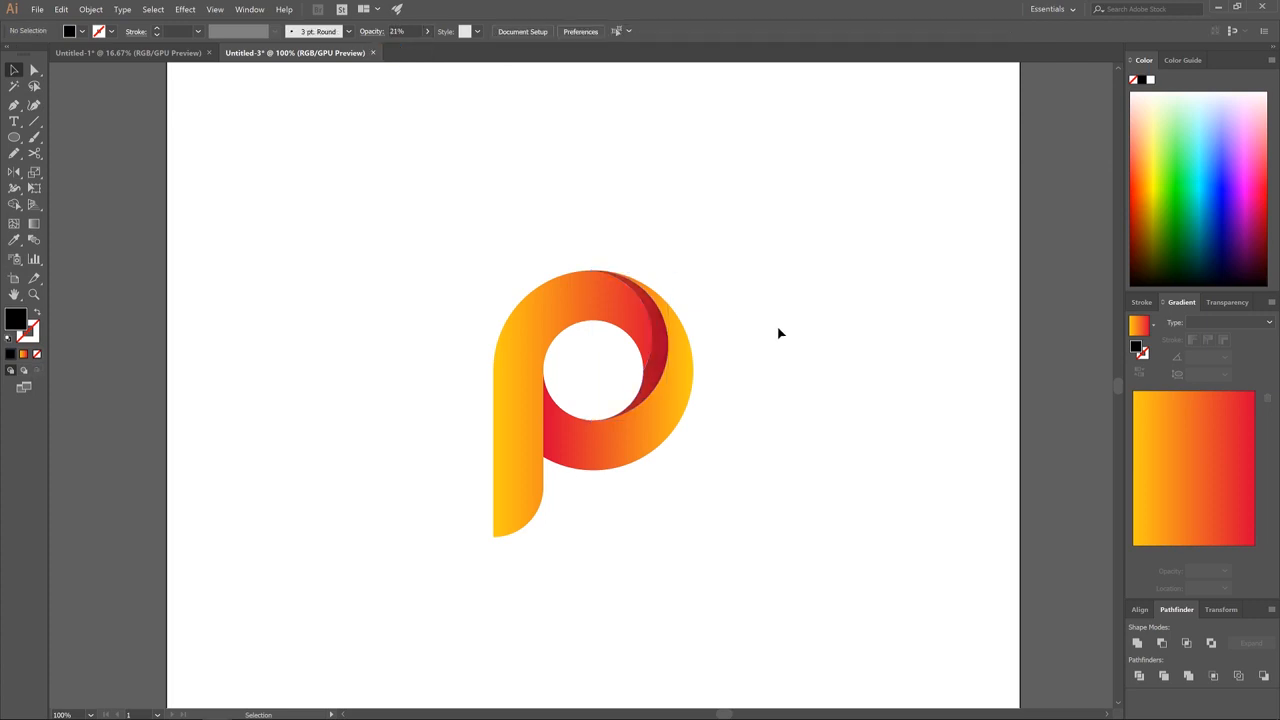